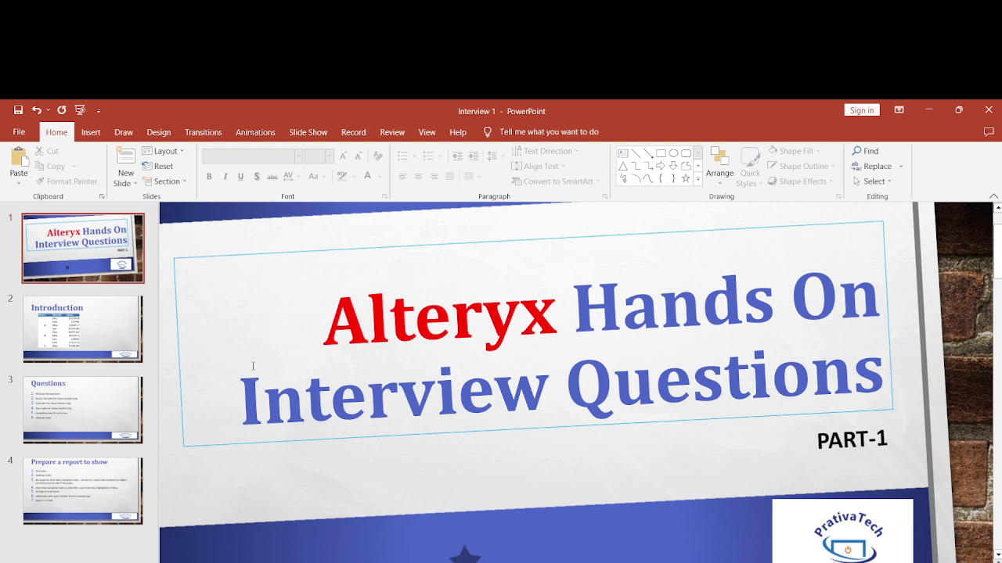
Review the Introduction, Questions and report-requirements slides, ending on the six-task Questions slide
{"action": "left_click", "coordinate": [59, 344]}
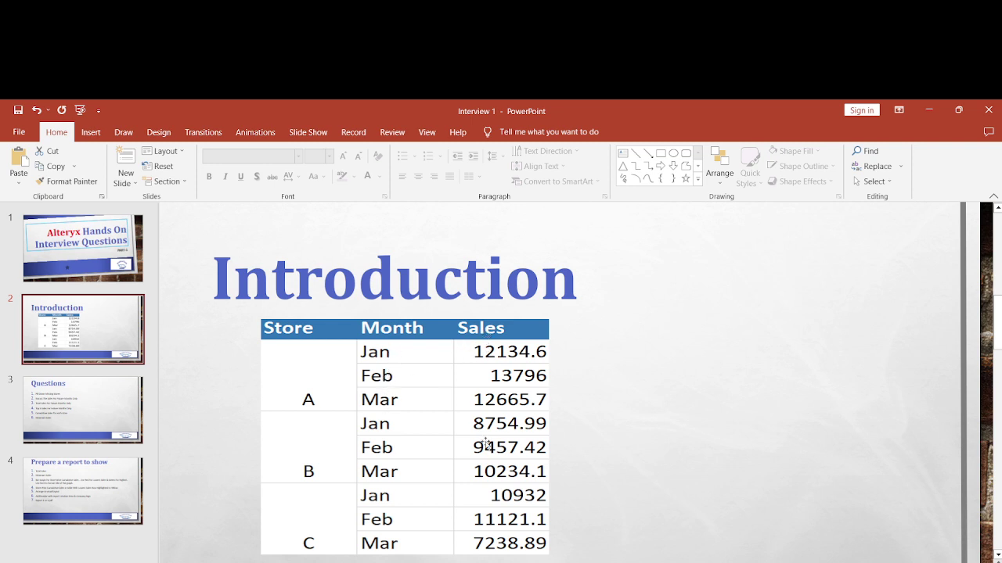
{"action": "left_click", "coordinate": [121, 420]}
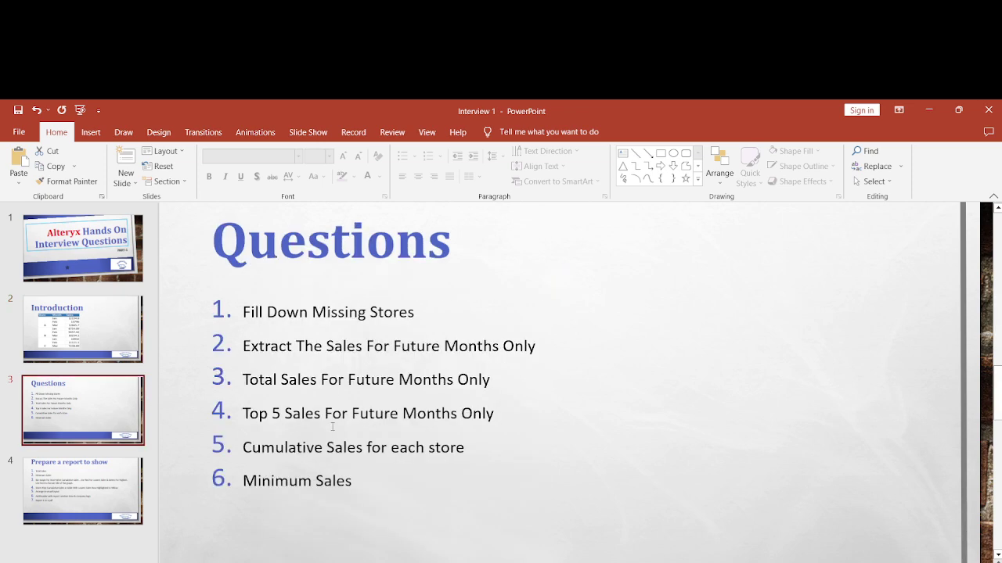
{"action": "left_click", "coordinate": [85, 491]}
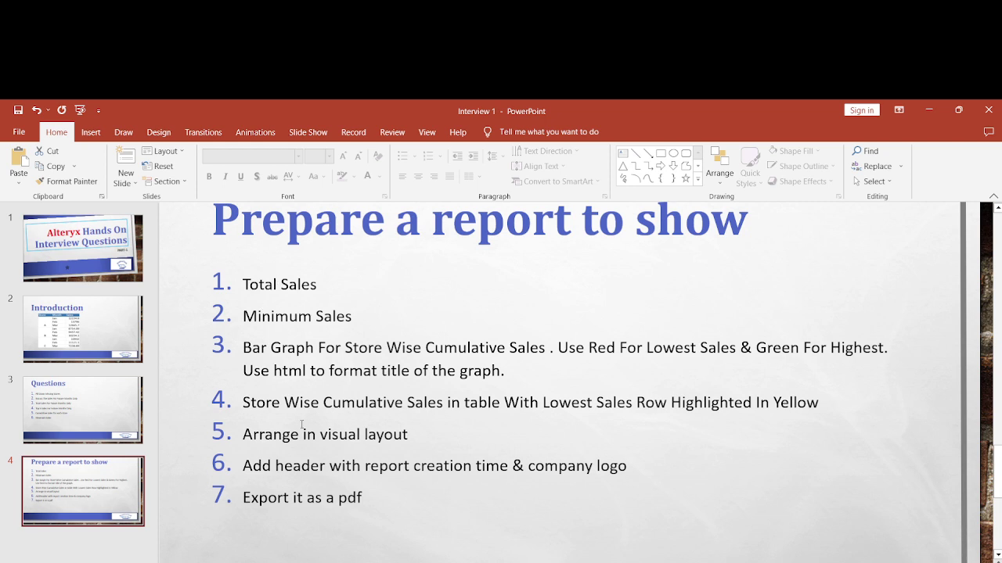
{"action": "left_click", "coordinate": [105, 398]}
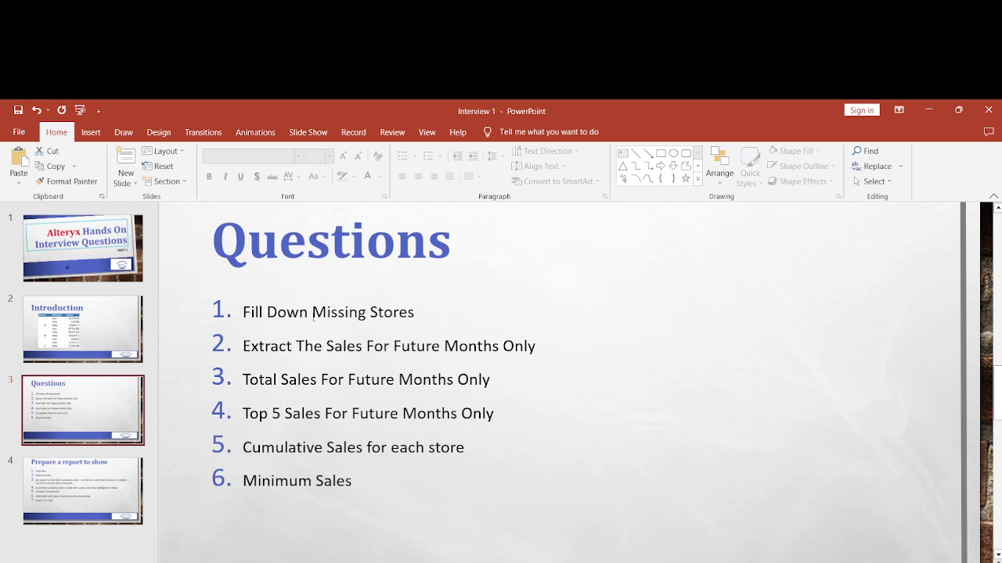
Bring up the abc_sales workbook and select the merged store cell A2:A4
{"action": "key", "text": "alt+Tab"}
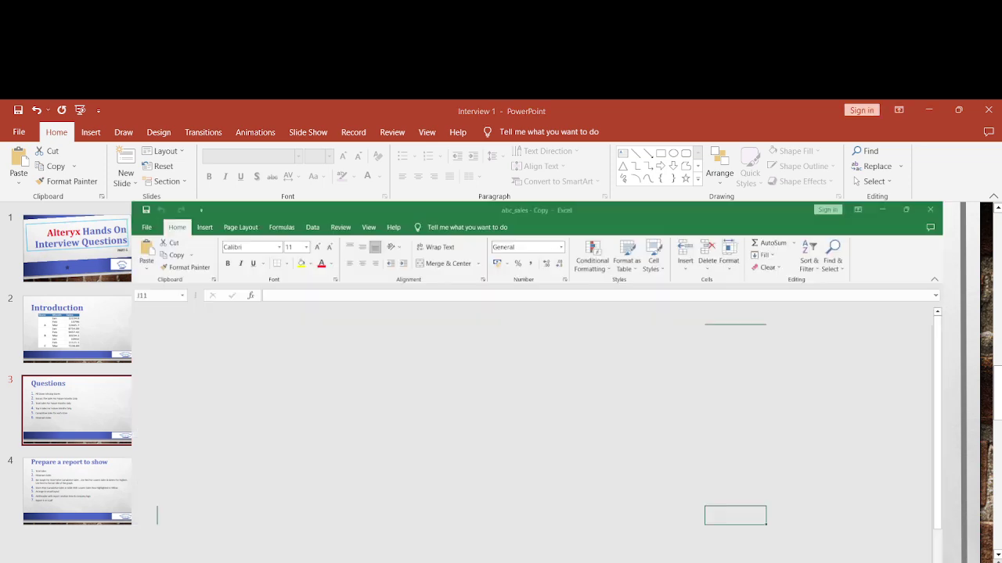
{"action": "left_click", "coordinate": [92, 315]}
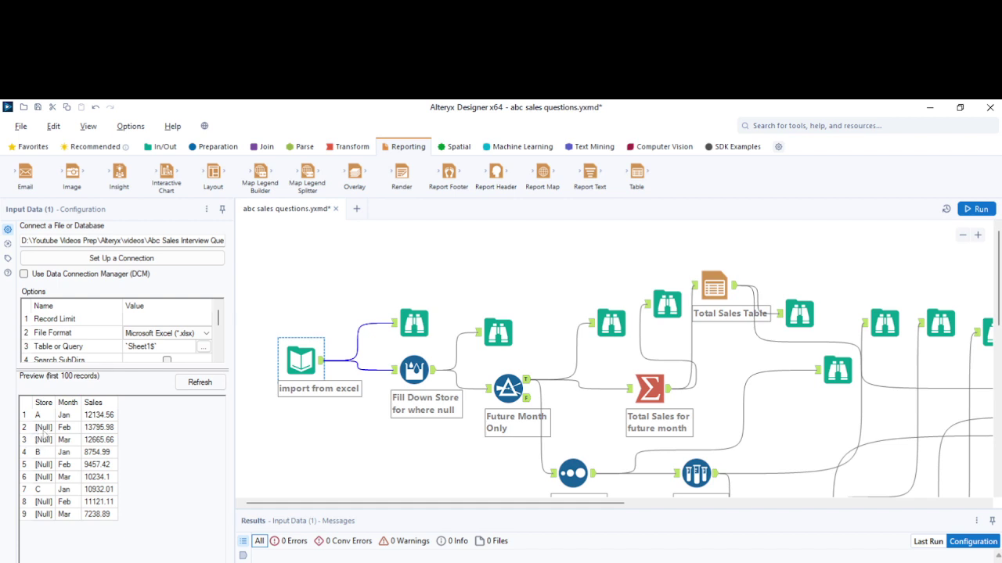
Inspect the Fill Down Store formula's NULL setting and isnull/[Row-1:Store] expression, then browse its output
{"action": "left_click", "coordinate": [413, 370]}
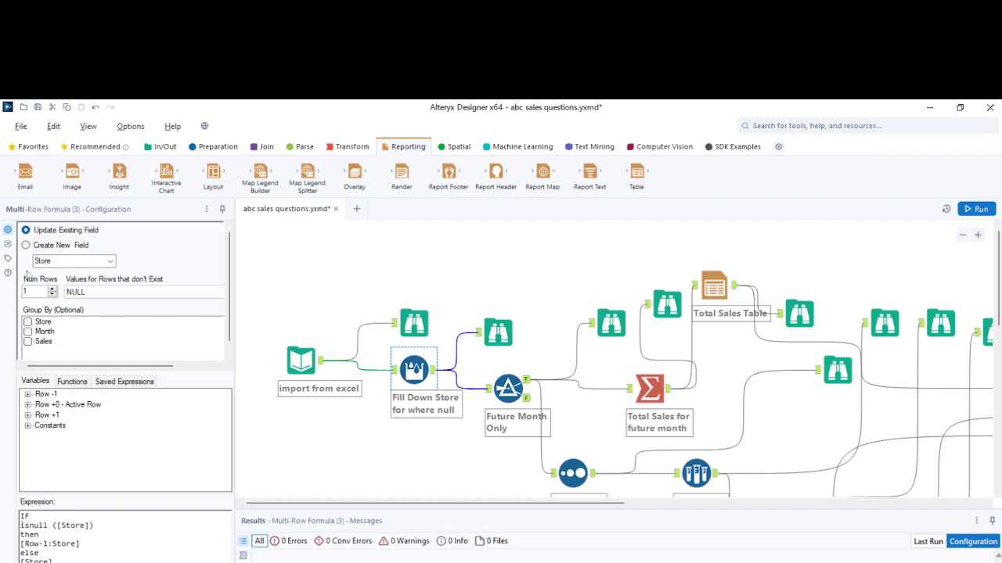
{"action": "left_click", "coordinate": [79, 291]}
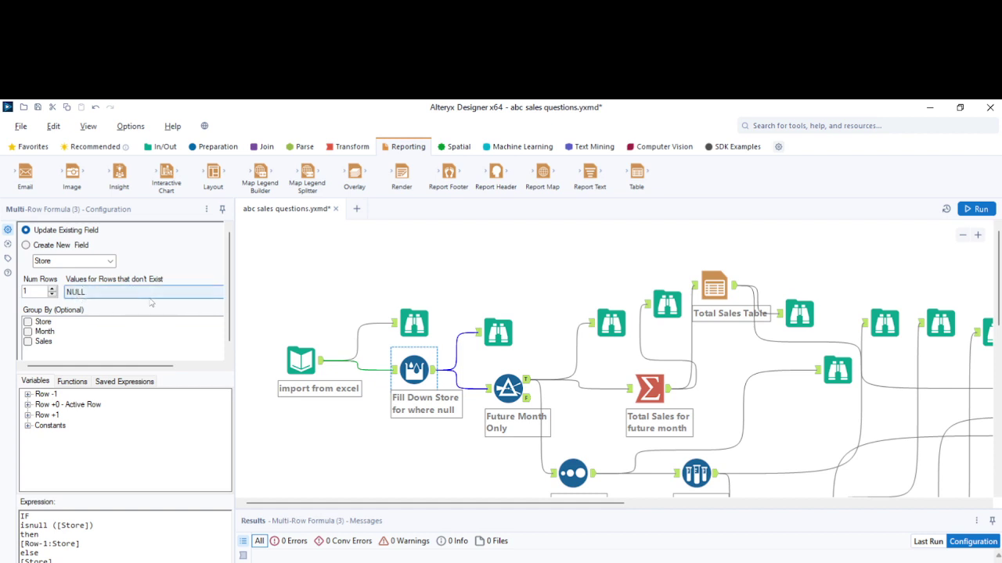
{"action": "left_click", "coordinate": [39, 520]}
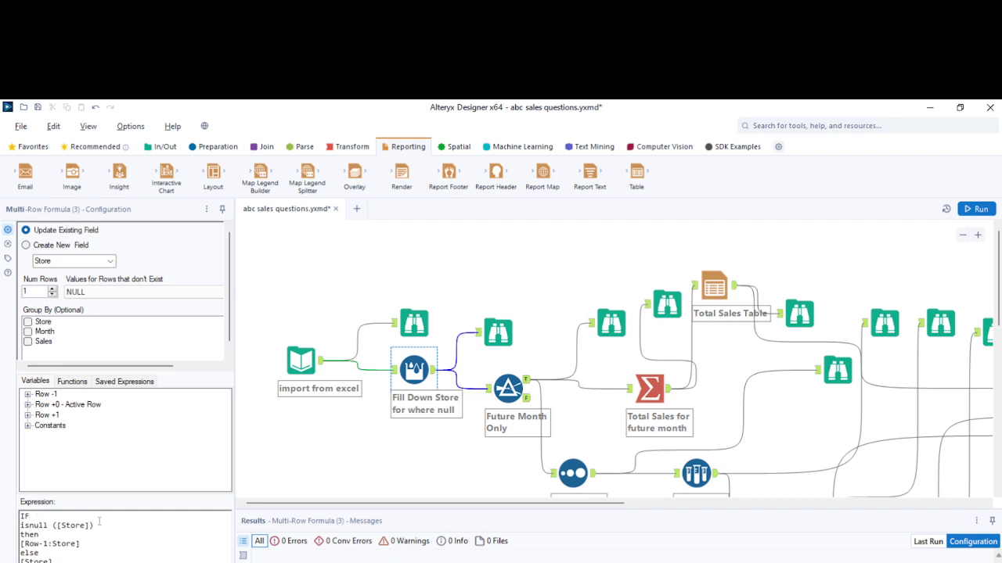
{"action": "triple_click", "coordinate": [38, 522]}
{"action": "left_click", "coordinate": [55, 543]}
{"action": "left_click_drag", "start_coordinate": [81, 543], "coordinate": [19, 543]}
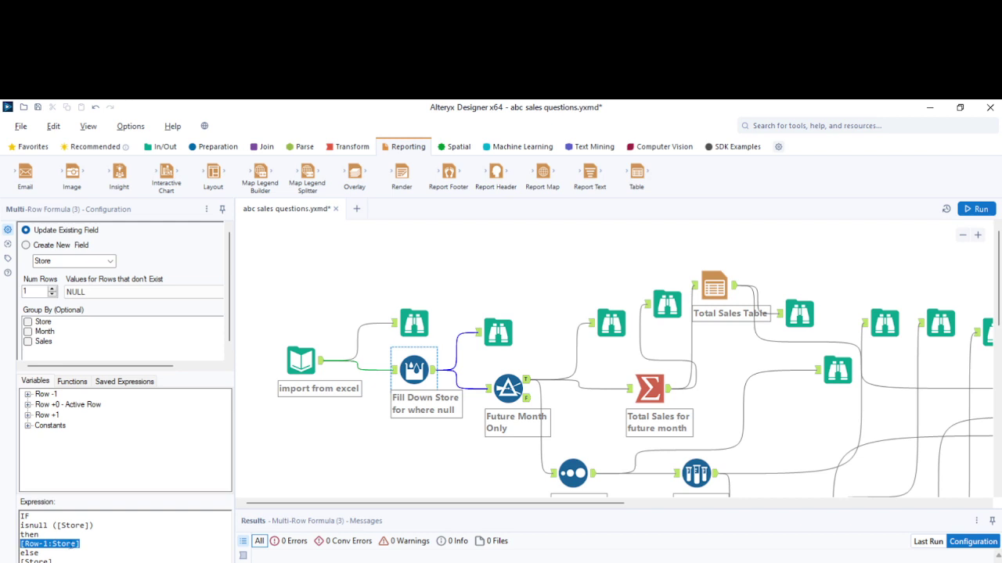
{"action": "left_click", "coordinate": [55, 560]}
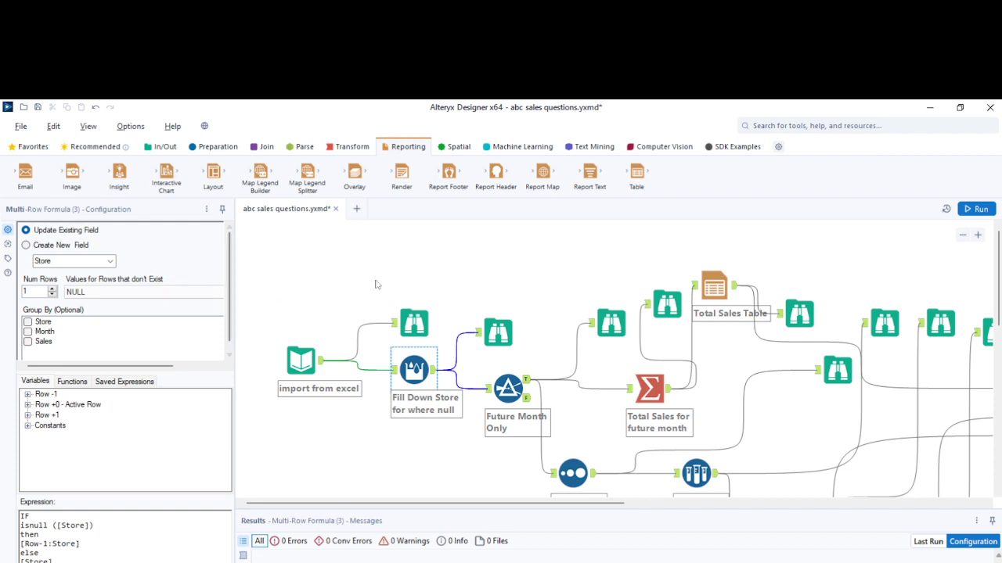
{"action": "left_click", "coordinate": [493, 328]}
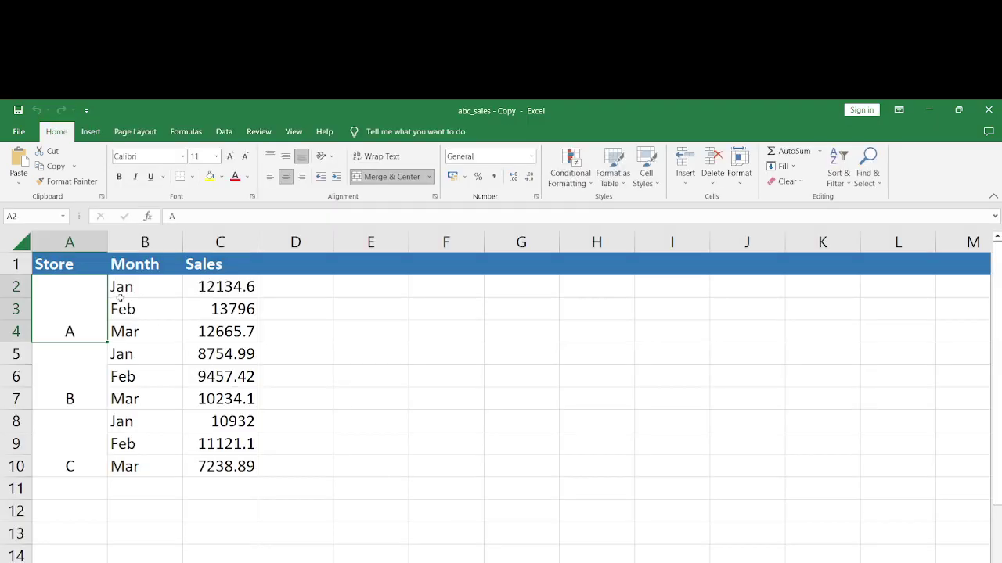
Check the repeating Jan, Feb and Mar month entries in Excel, then return to Alteryx
{"action": "left_click", "coordinate": [127, 307]}
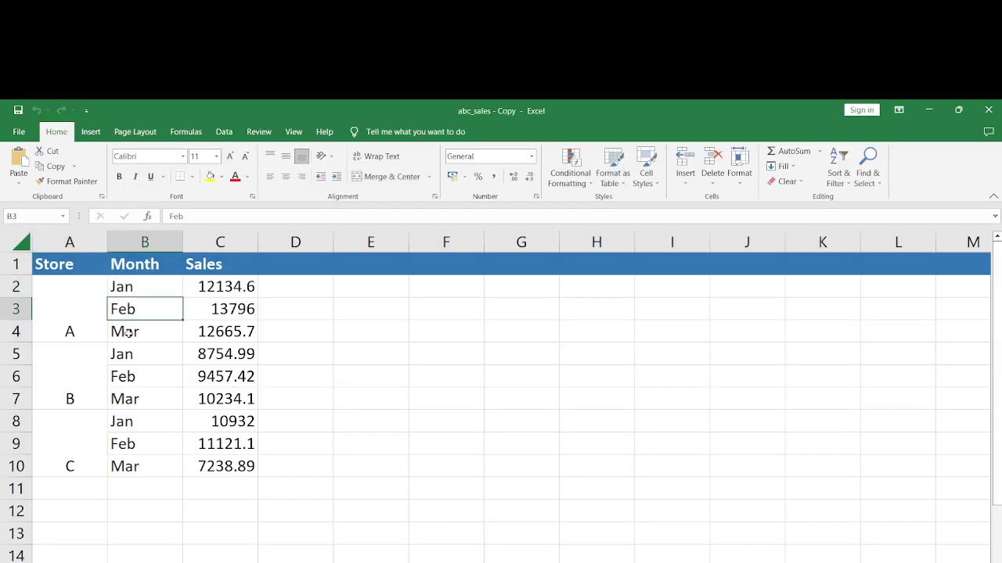
{"action": "left_click", "coordinate": [120, 288]}
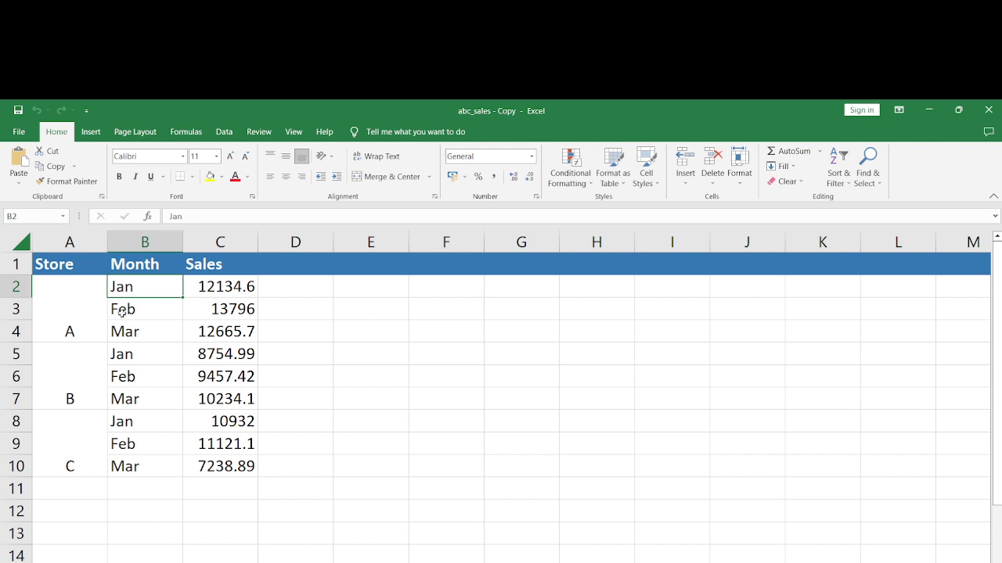
{"action": "left_click", "coordinate": [121, 311]}
{"action": "left_click", "coordinate": [127, 330]}
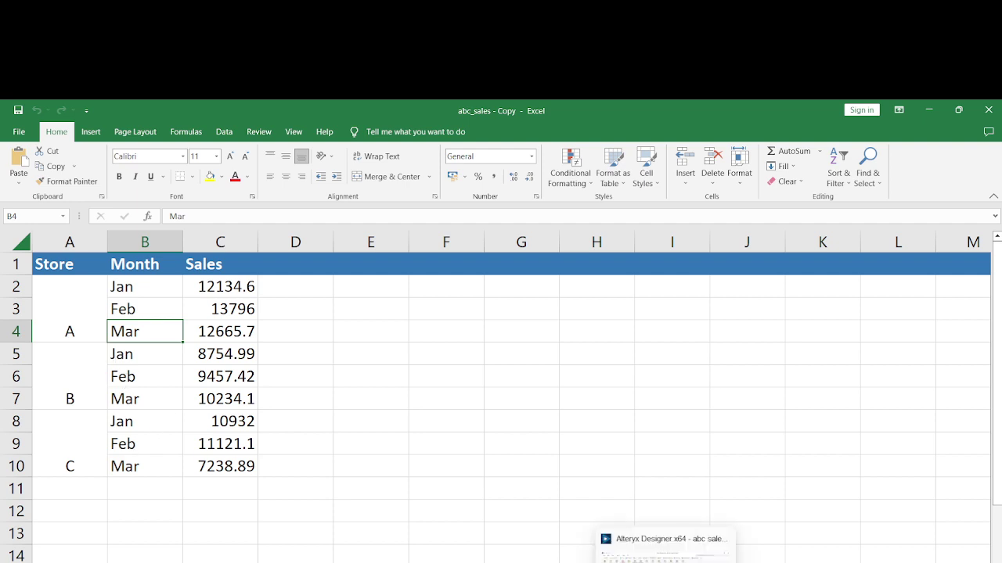
{"action": "left_click", "coordinate": [665, 539]}
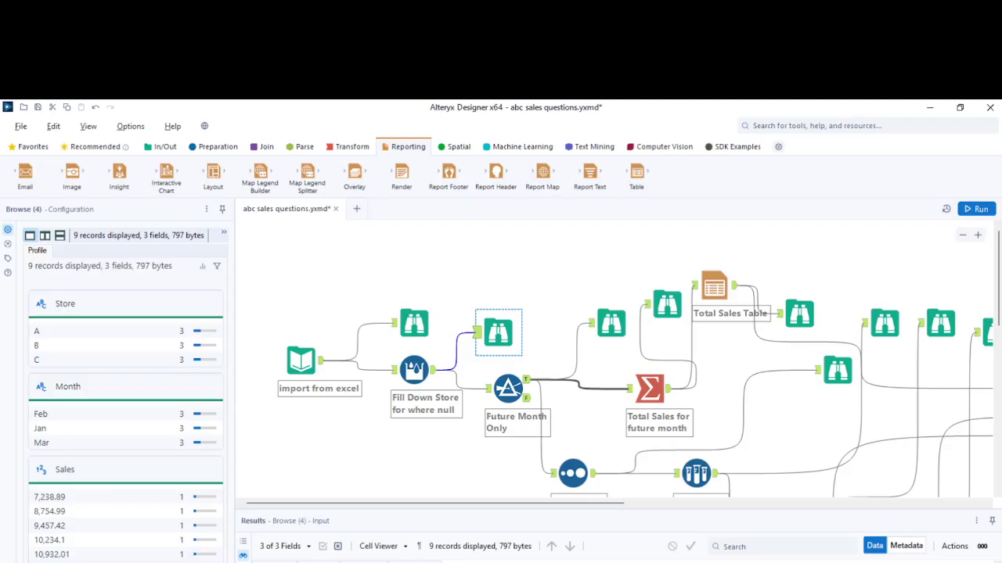
Examine the Future Month Only filter comparing Month against datetimetoday() formatted as '%b'
{"action": "left_click", "coordinate": [505, 389]}
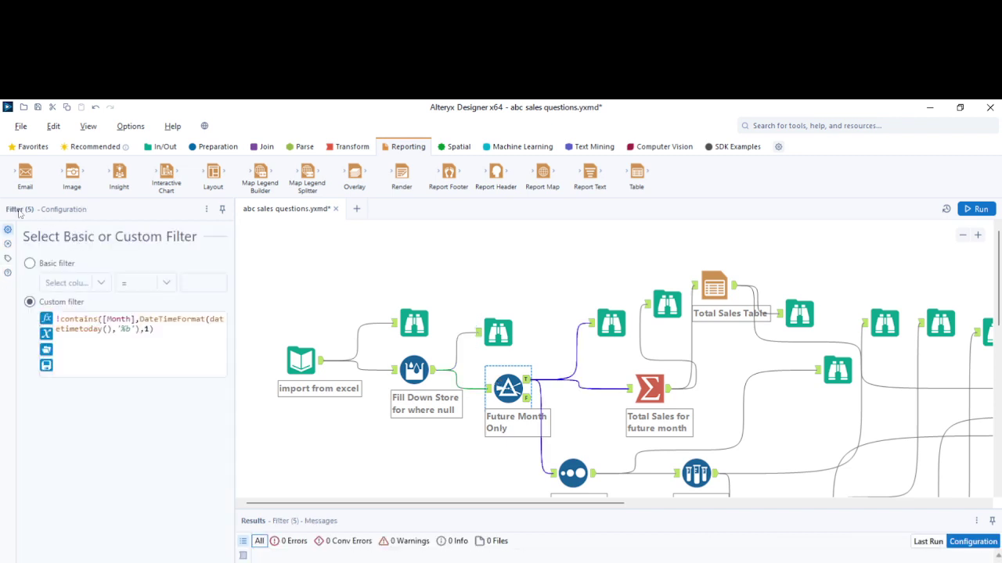
{"action": "double_click", "coordinate": [83, 321]}
{"action": "left_click", "coordinate": [115, 319]}
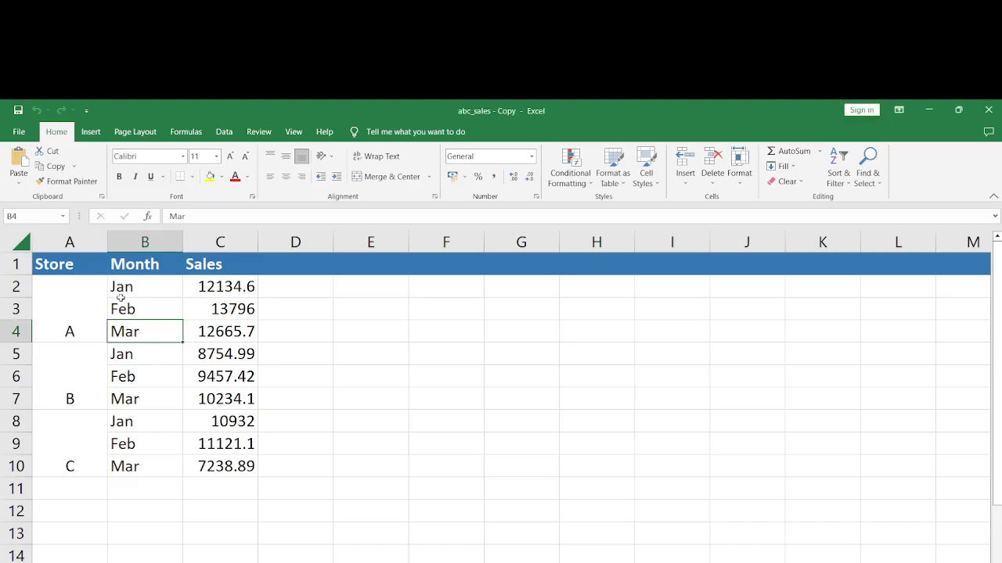
{"action": "left_click", "coordinate": [132, 293]}
{"action": "left_click", "coordinate": [134, 333]}
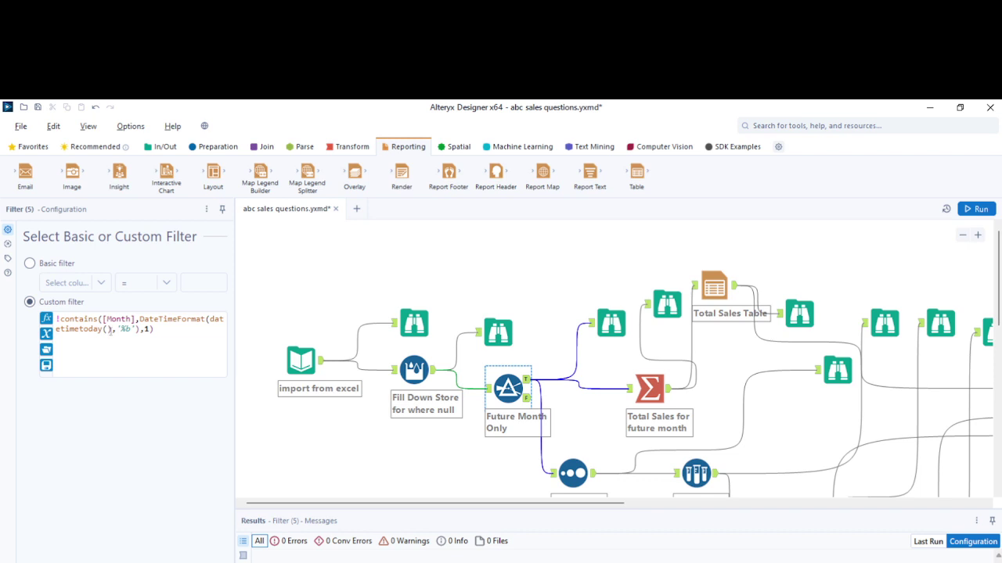
{"action": "left_click_drag", "start_coordinate": [110, 329], "coordinate": [72, 333]}
{"action": "left_click_drag", "start_coordinate": [134, 330], "coordinate": [120, 330]}
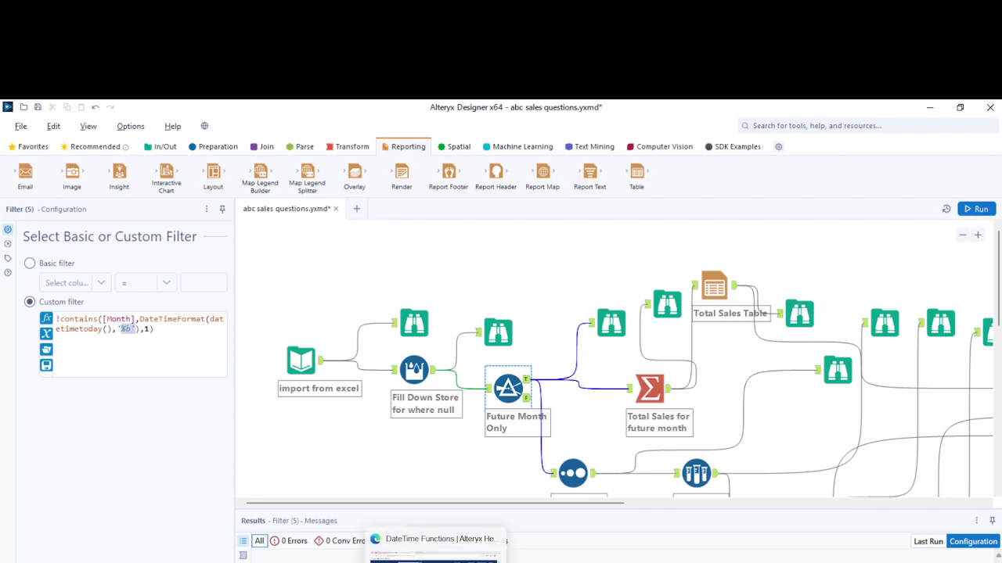
{"action": "left_click", "coordinate": [422, 540]}
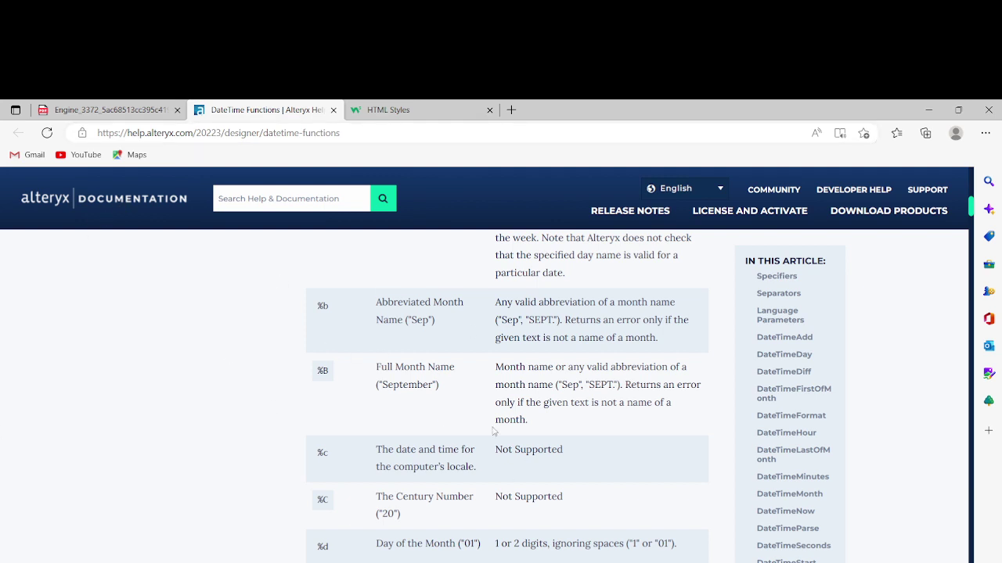
{"action": "key", "text": "alt+Tab"}
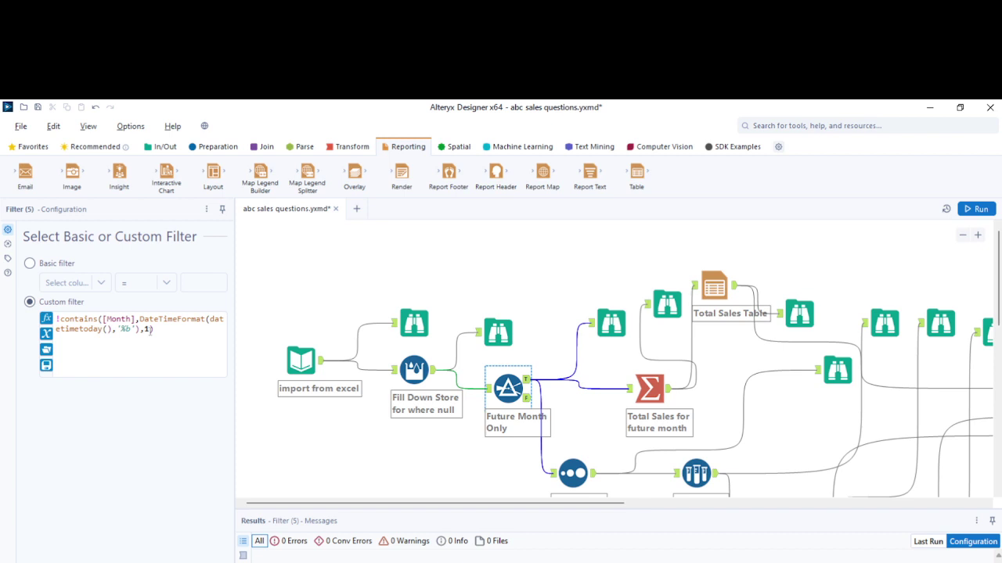
Highlight the filter's date format, then view the six Feb/Mar records passing the filter
{"action": "left_click_drag", "start_coordinate": [154, 330], "coordinate": [105, 330]}
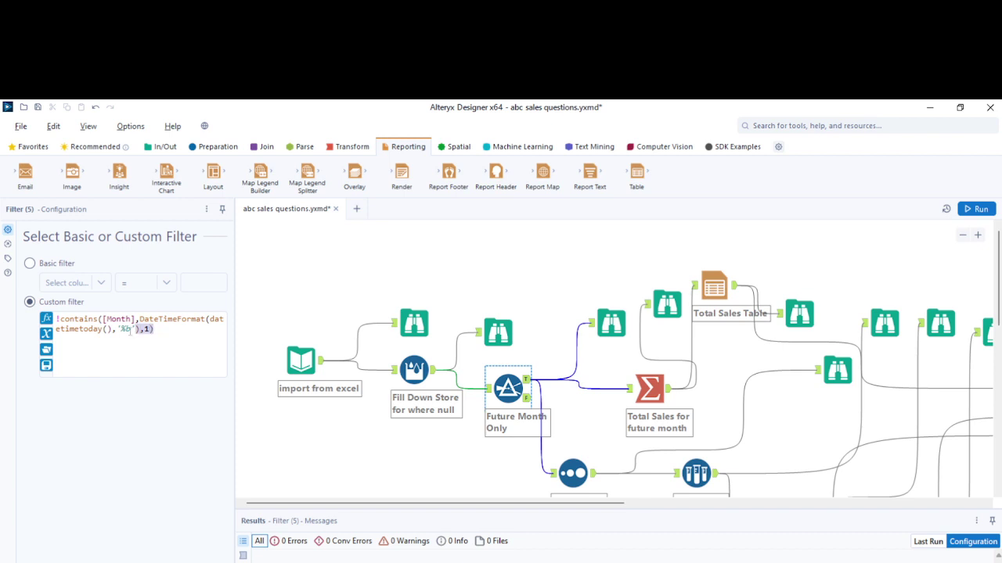
{"action": "left_click", "coordinate": [61, 321]}
{"action": "left_click", "coordinate": [607, 324]}
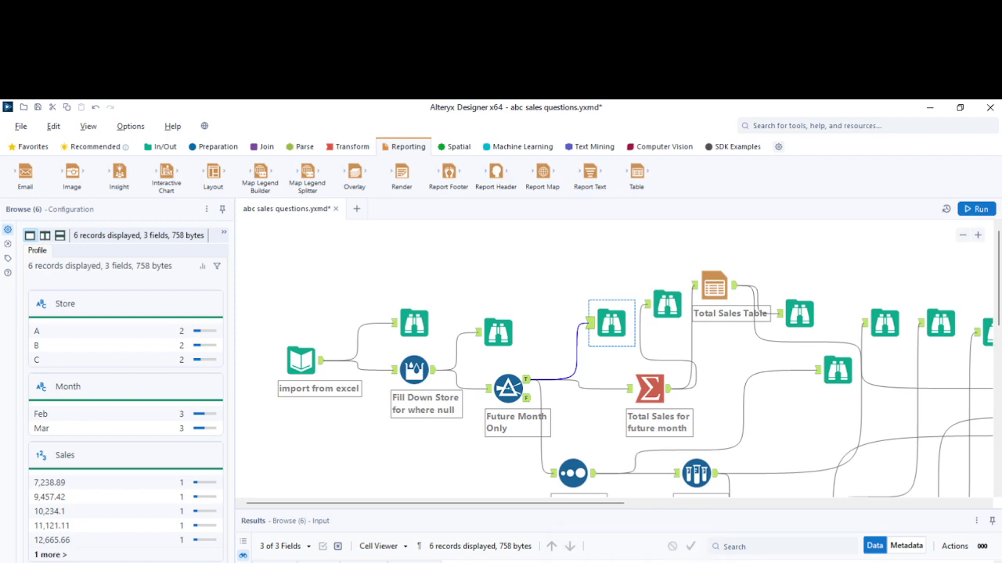
{"action": "key", "text": "alt+Tab"}
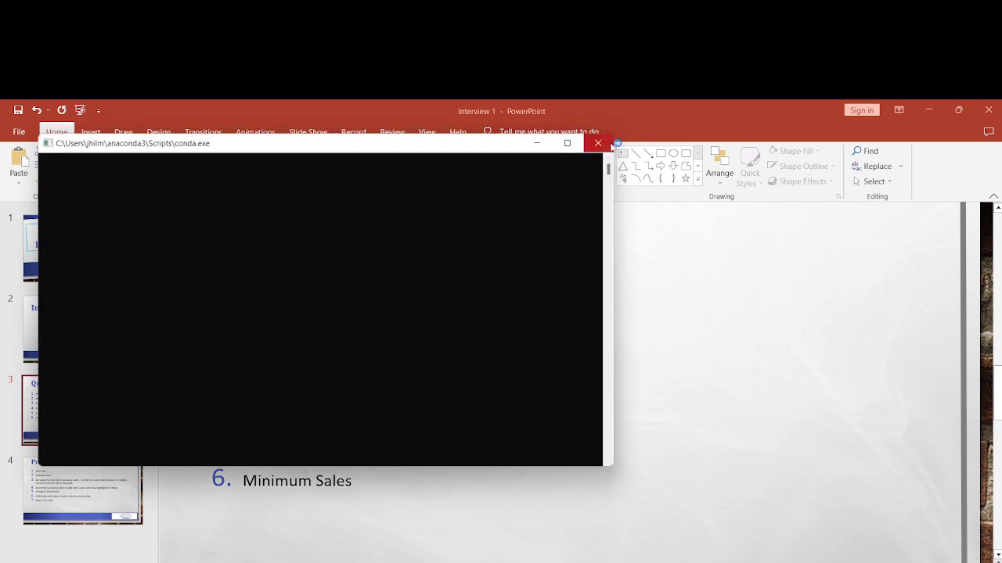
Close the reappearing conda.exe console window until it stays dismissed
{"action": "left_click", "coordinate": [598, 144]}
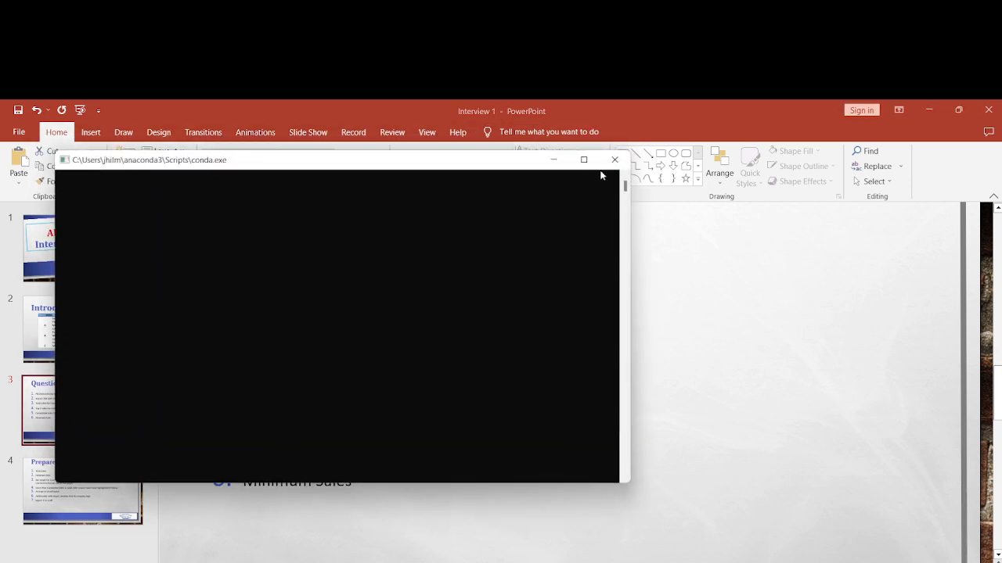
{"action": "left_click", "coordinate": [614, 159]}
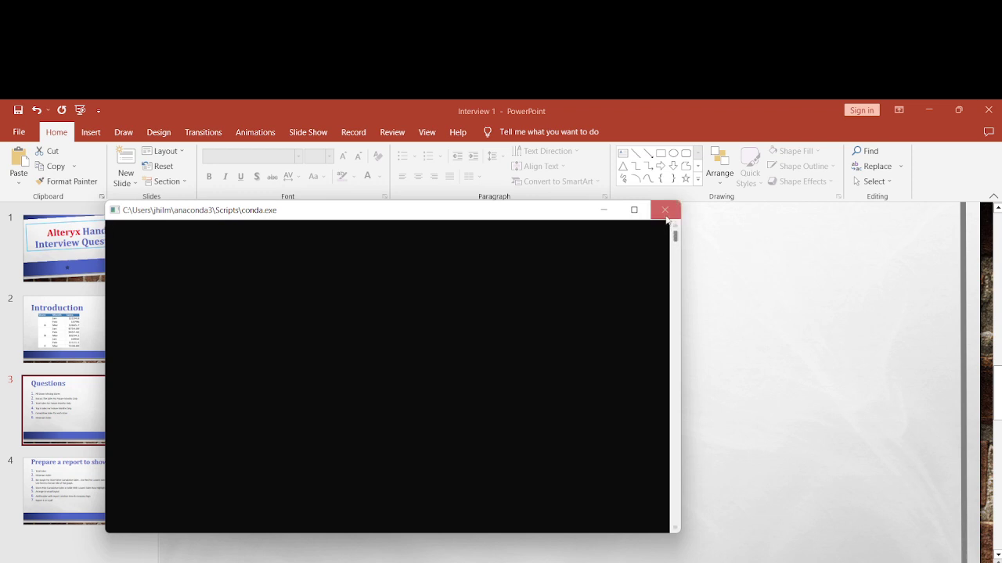
{"action": "left_click", "coordinate": [665, 211]}
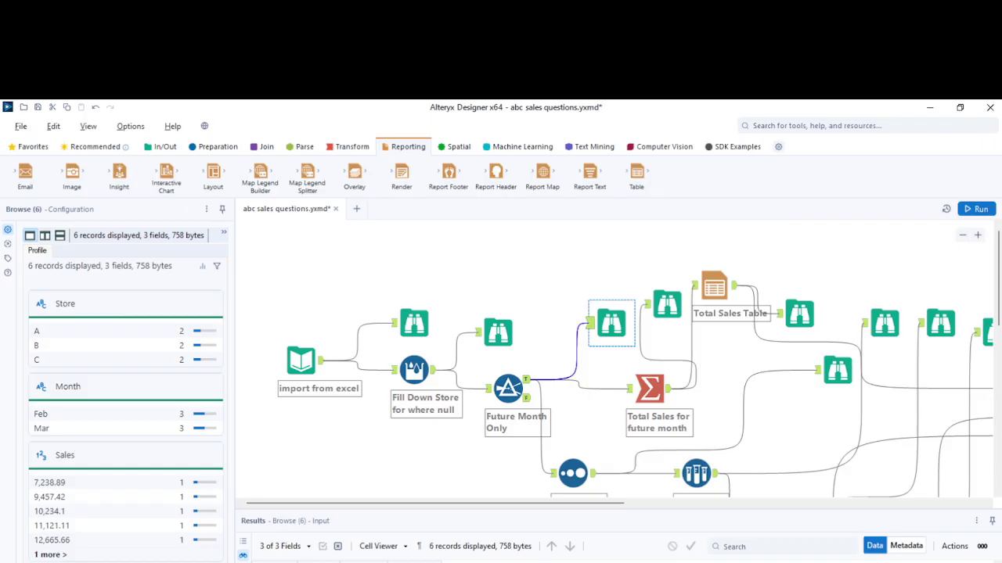
Inspect the Total Sales for future month Sum of Sales setting and view its one-record output
{"action": "left_click", "coordinate": [673, 560]}
{"action": "scroll", "coordinate": [543, 409], "scroll_direction": "down", "scroll_amount": 2}
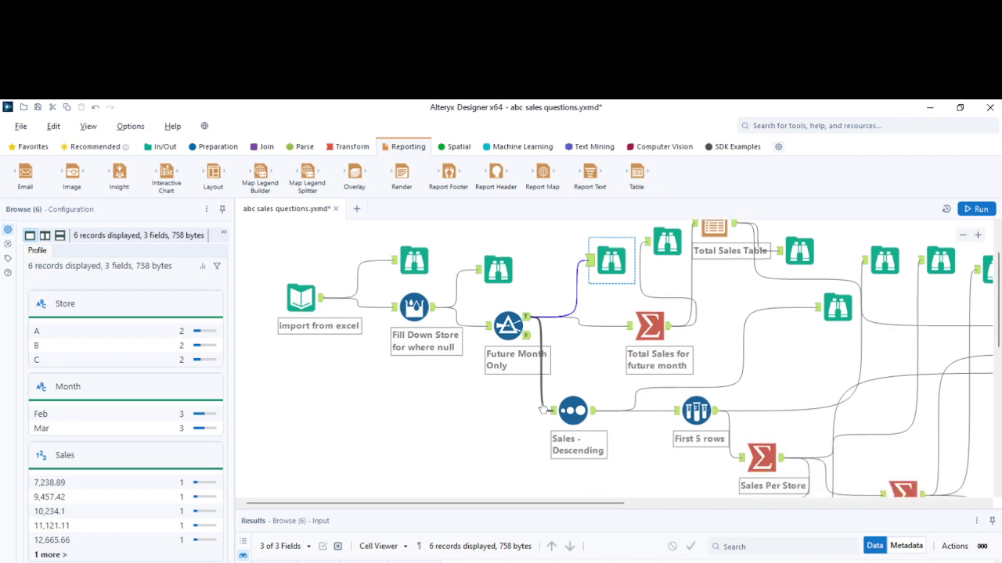
{"action": "left_click", "coordinate": [650, 325]}
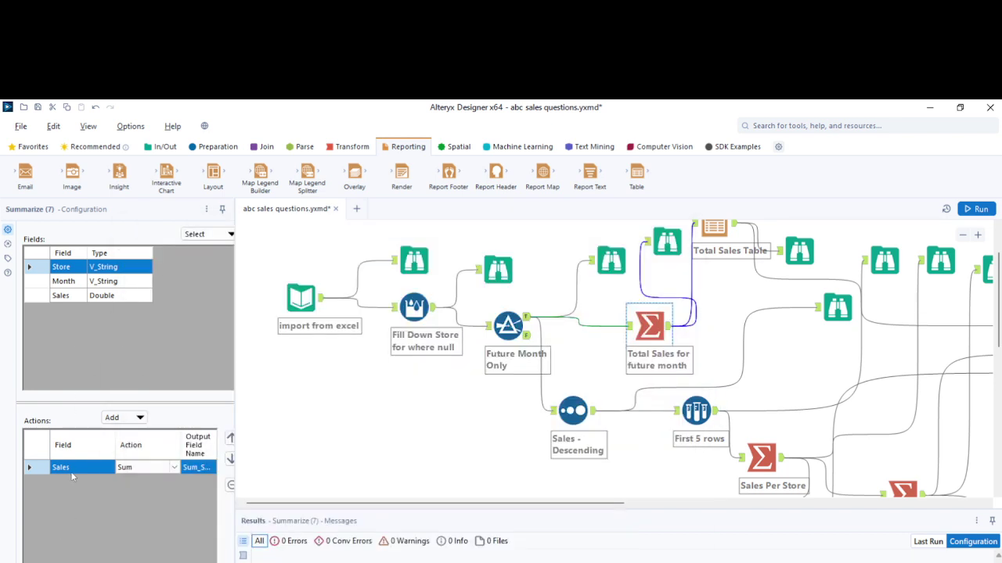
{"action": "left_click", "coordinate": [145, 470]}
{"action": "left_click", "coordinate": [667, 241]}
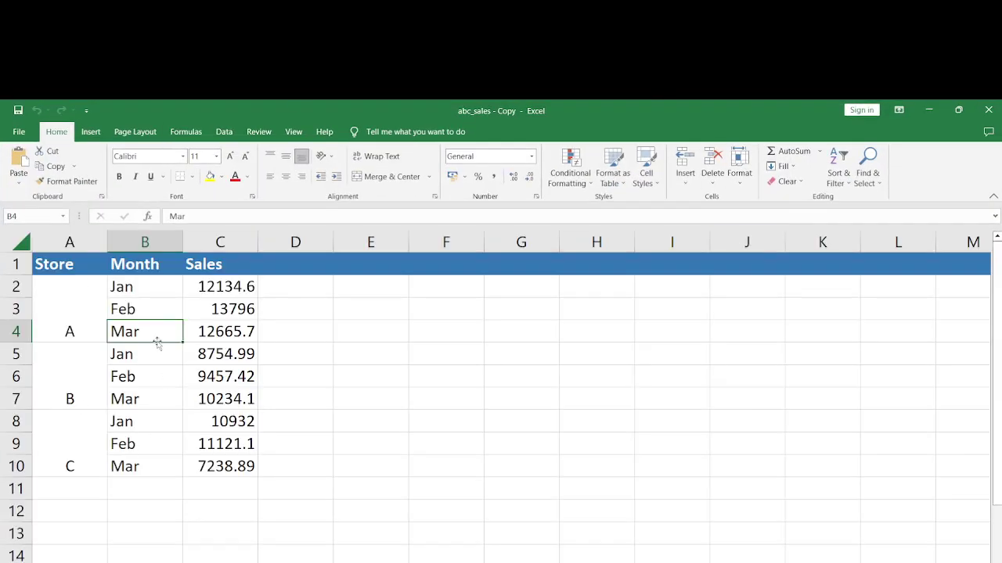
{"action": "left_click", "coordinate": [220, 286]}
{"action": "left_click", "coordinate": [222, 305]}
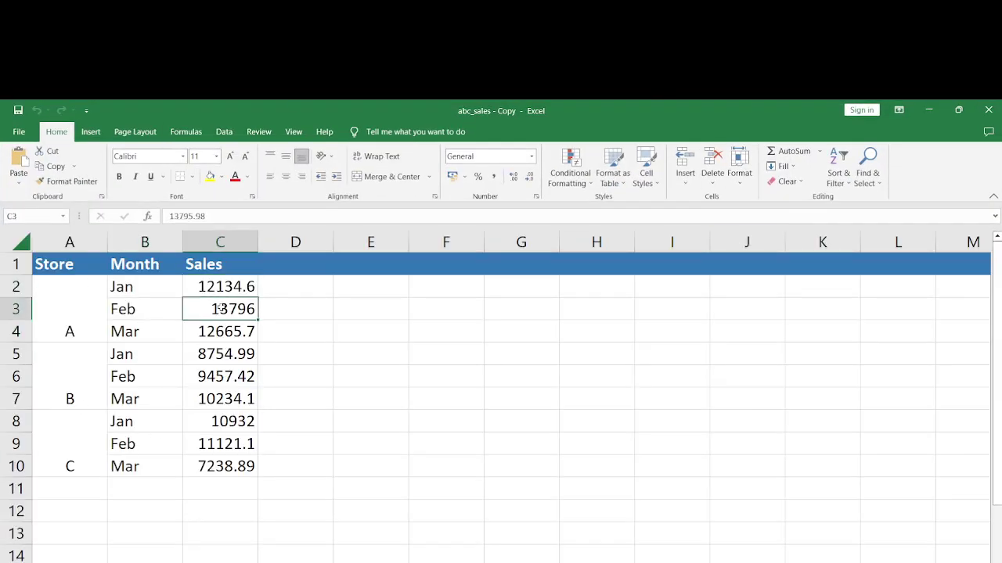
{"action": "left_click", "coordinate": [228, 470], "text": "ctrl"}
{"action": "left_click", "coordinate": [239, 399]}
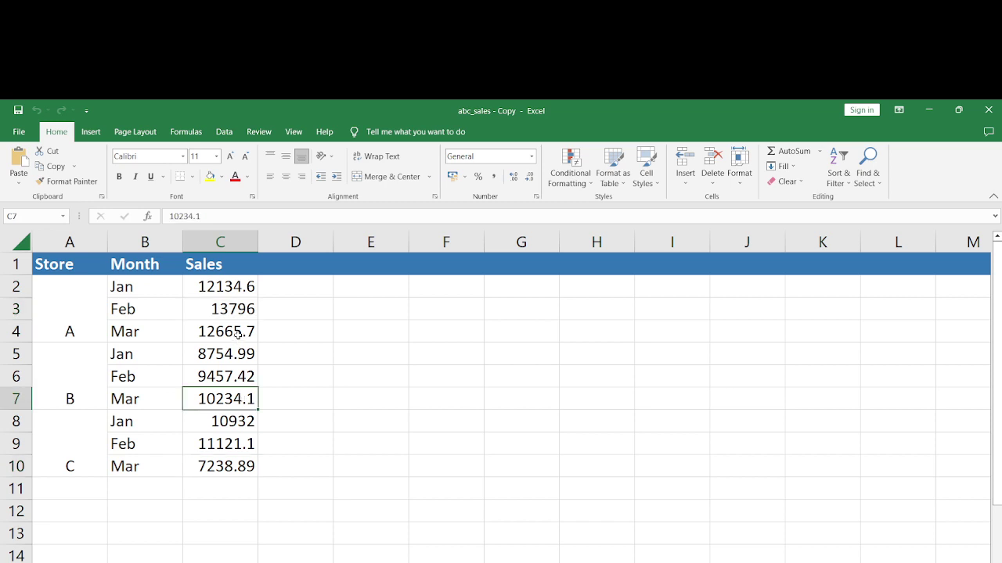
{"action": "left_click", "coordinate": [221, 242]}
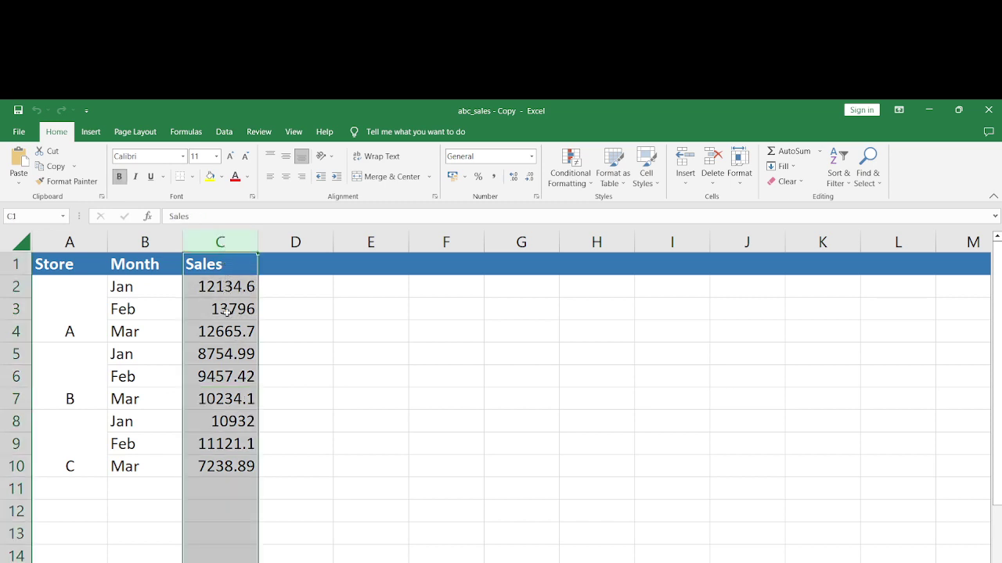
{"action": "left_click", "coordinate": [224, 288], "text": "ctrl"}
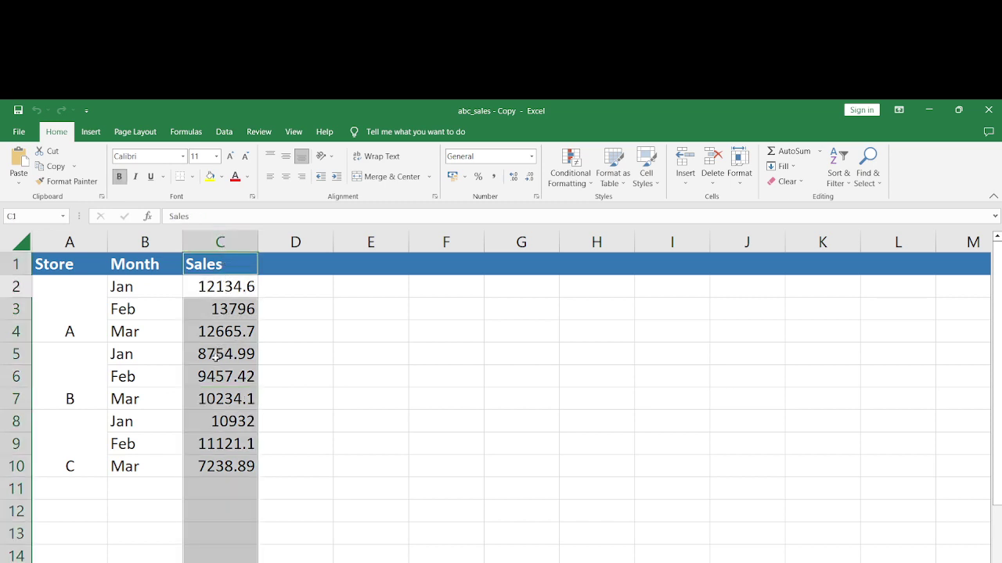
{"action": "left_click", "coordinate": [216, 362], "text": "ctrl"}
{"action": "left_click", "coordinate": [219, 424], "text": "ctrl"}
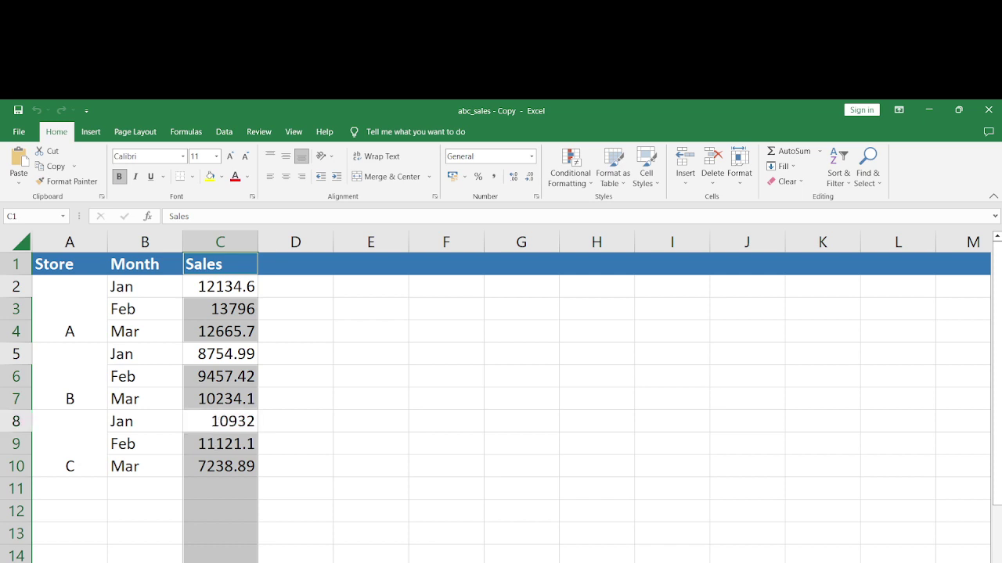
{"action": "left_click", "coordinate": [450, 468]}
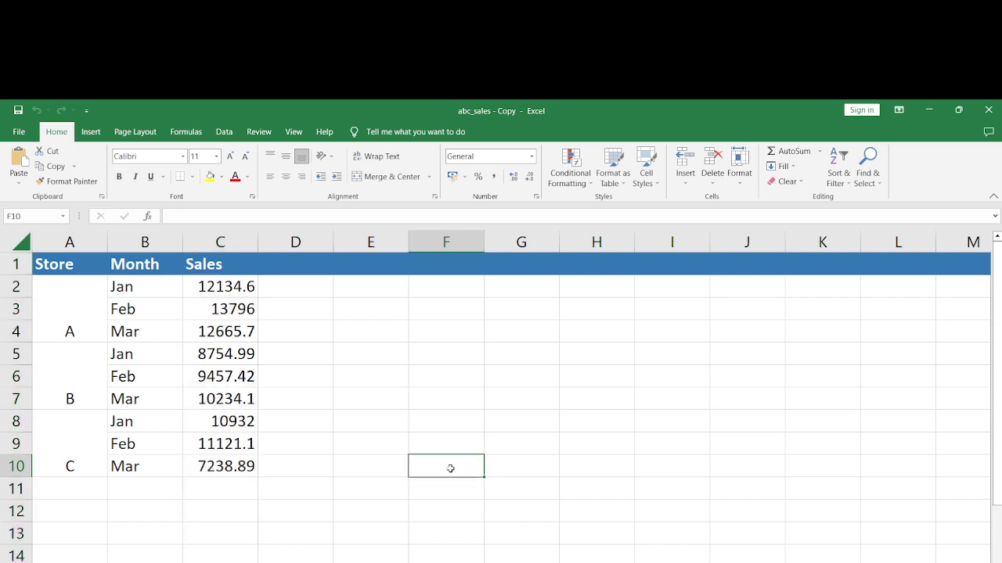
Return to Alteryx and review the Sales - Descending sort settings
{"action": "key", "text": "alt+Tab"}
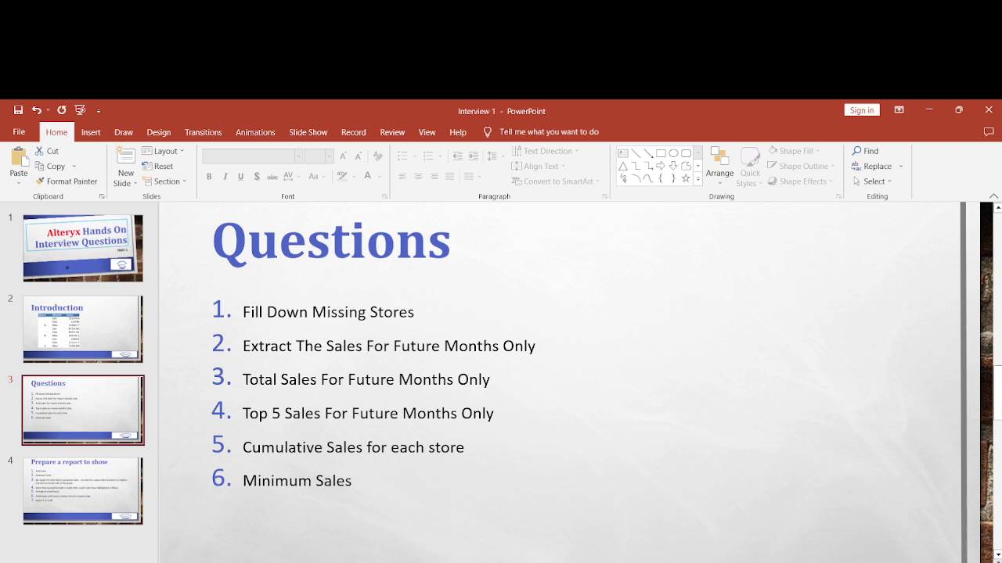
{"action": "key", "text": "alt+Tab"}
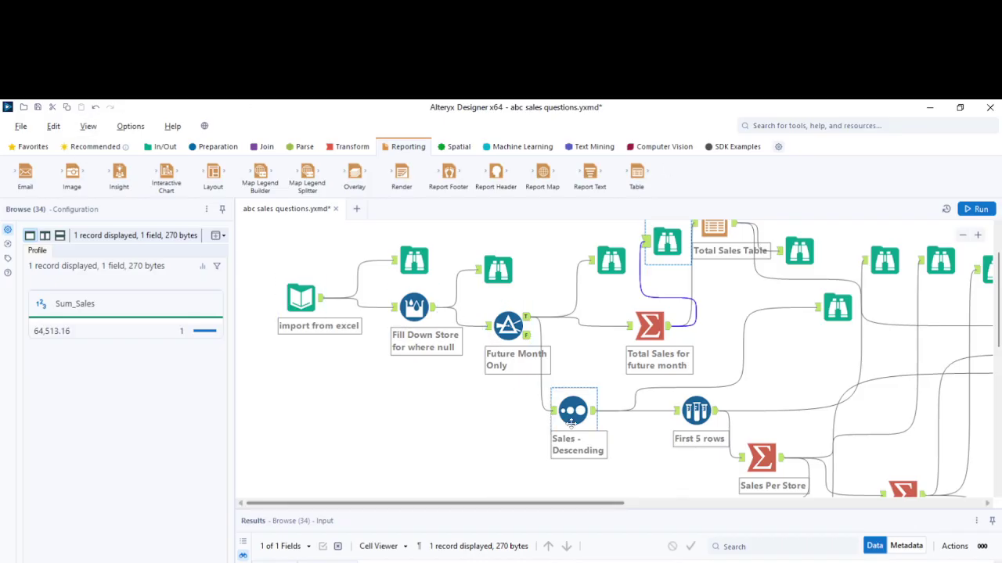
{"action": "left_click_drag", "start_coordinate": [493, 503], "coordinate": [561, 503]}
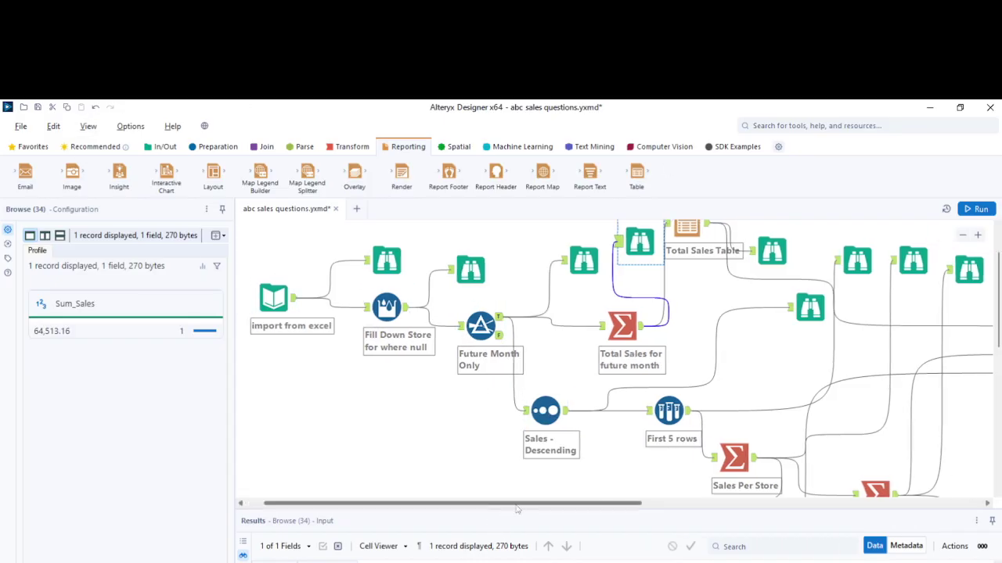
{"action": "left_click", "coordinate": [424, 411]}
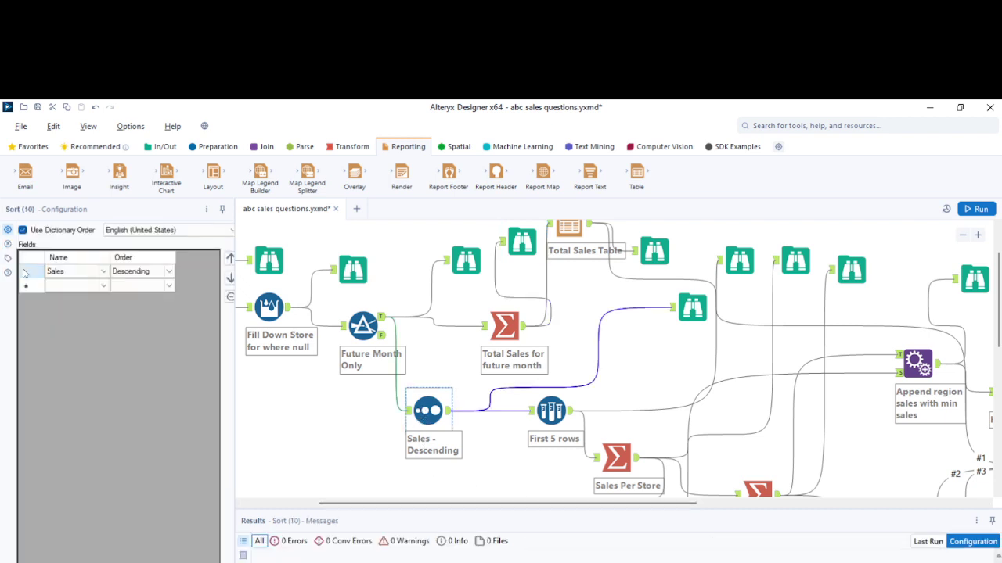
{"action": "left_click", "coordinate": [75, 286]}
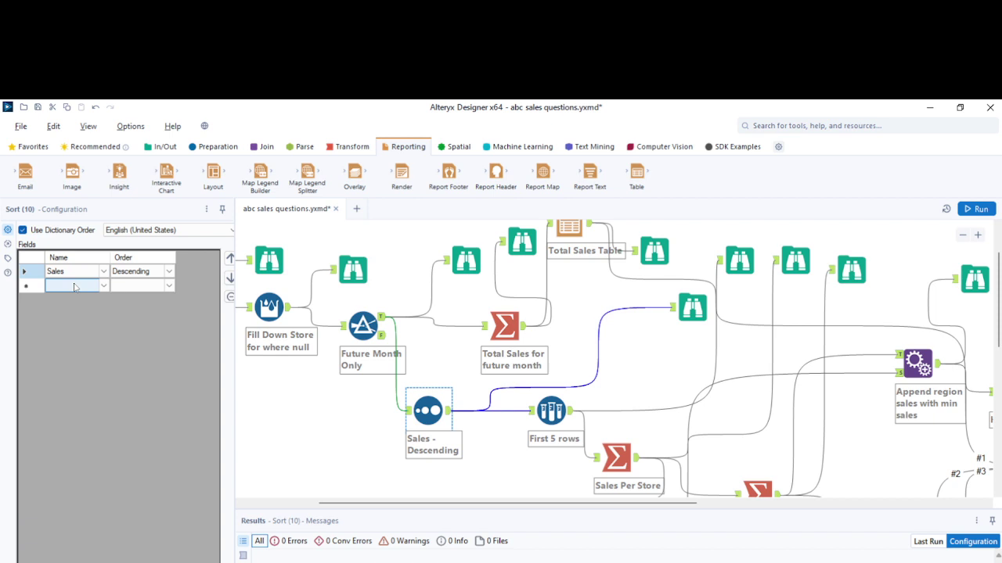
Check the First 5 rows sample size of 5, then browse the top-five and future-month records
{"action": "left_click", "coordinate": [550, 410]}
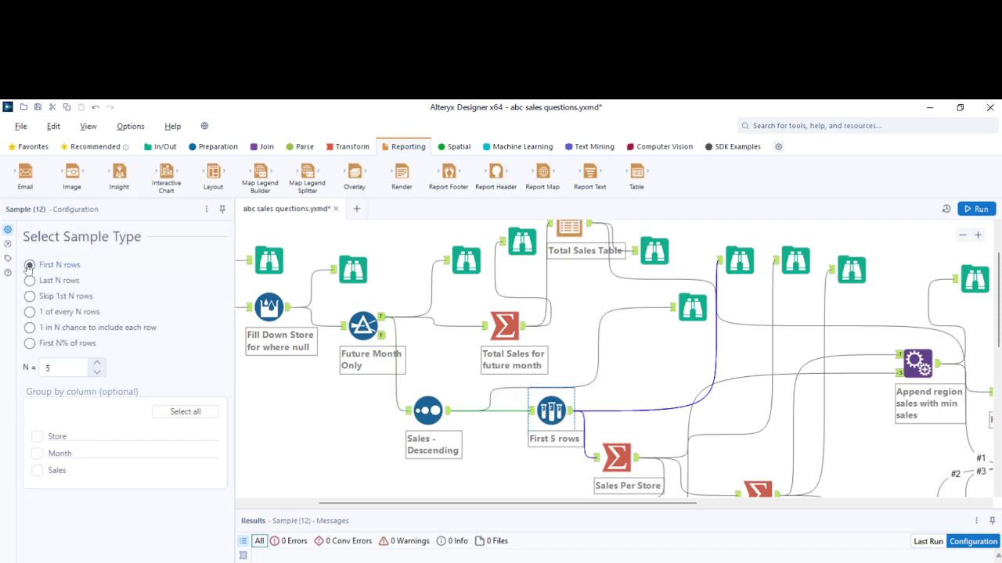
{"action": "left_click", "coordinate": [51, 369]}
{"action": "left_click", "coordinate": [742, 265]}
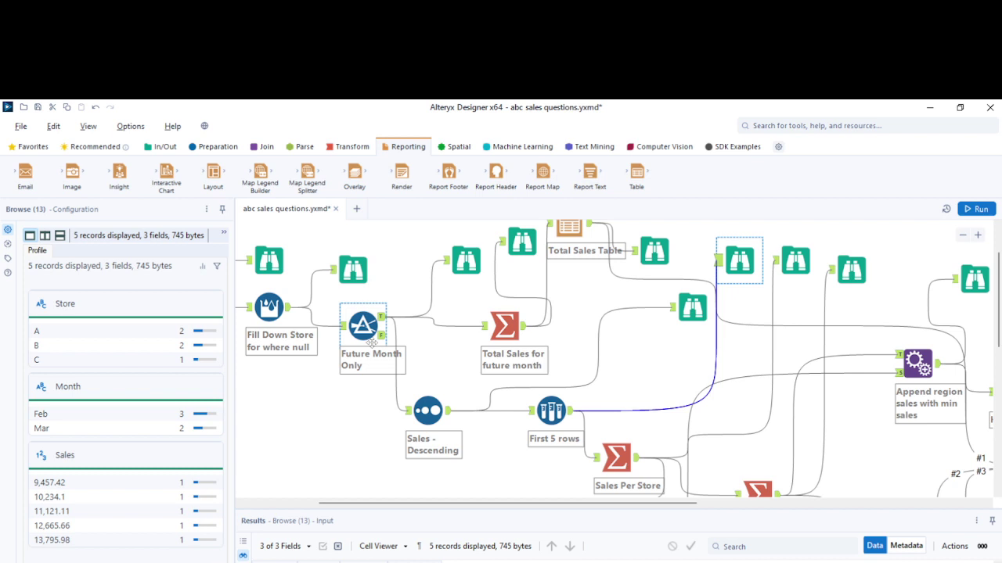
{"action": "left_click", "coordinate": [466, 264]}
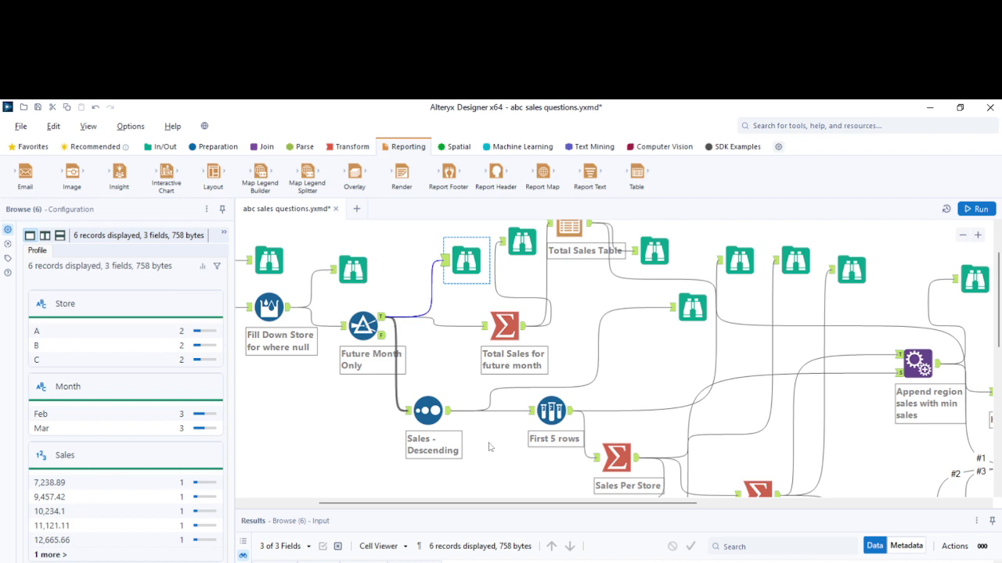
Review the Sales Per Store summary, which sums Sales grouped by Store
{"action": "key", "text": "alt+Tab"}
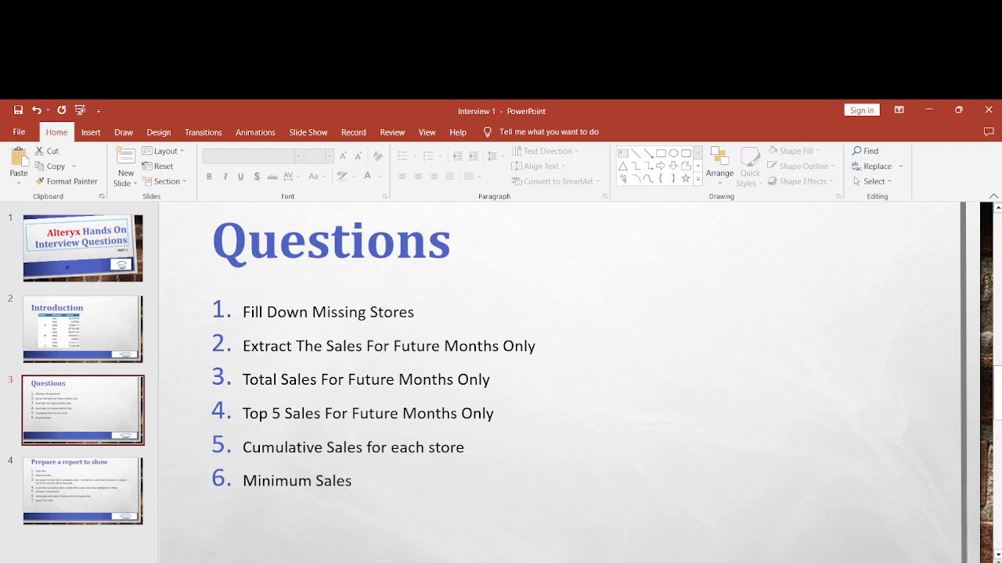
{"action": "key", "text": "alt+Tab"}
{"action": "scroll", "coordinate": [593, 442], "scroll_direction": "down", "scroll_amount": 2}
{"action": "scroll", "coordinate": [592, 442], "scroll_direction": "down", "scroll_amount": 2}
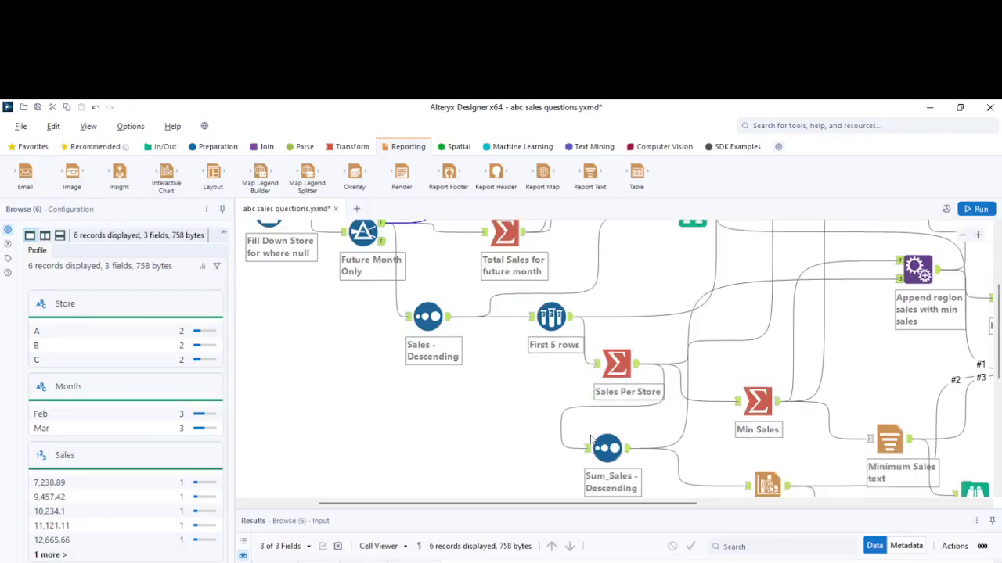
{"action": "left_click", "coordinate": [614, 363]}
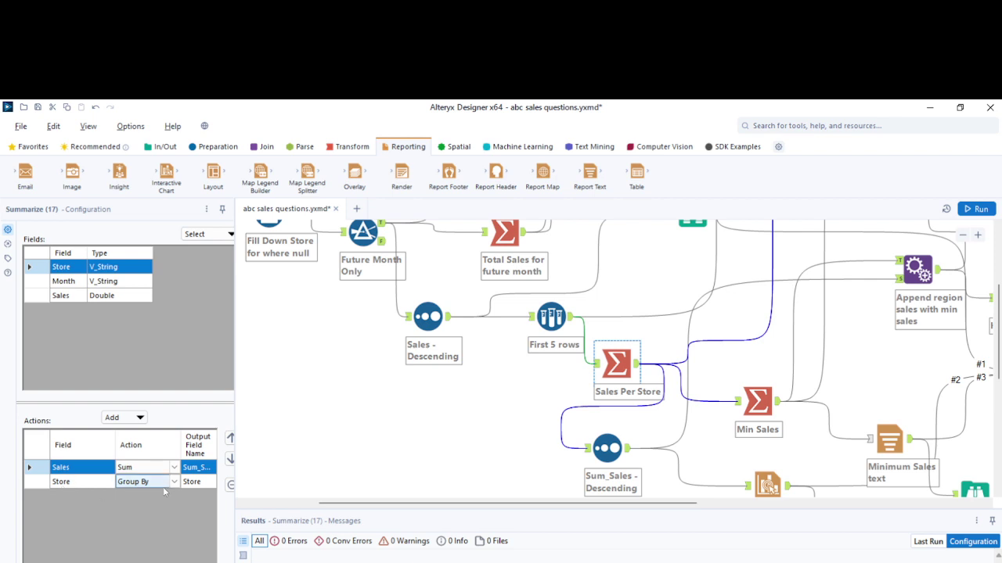
View the store totals A 11,121.11, B 19,691.52, C 26,461.64 and select store B's Feb–Mar sales to verify
{"action": "scroll", "coordinate": [808, 283], "scroll_direction": "up", "scroll_amount": 3}
{"action": "left_click", "coordinate": [794, 262]}
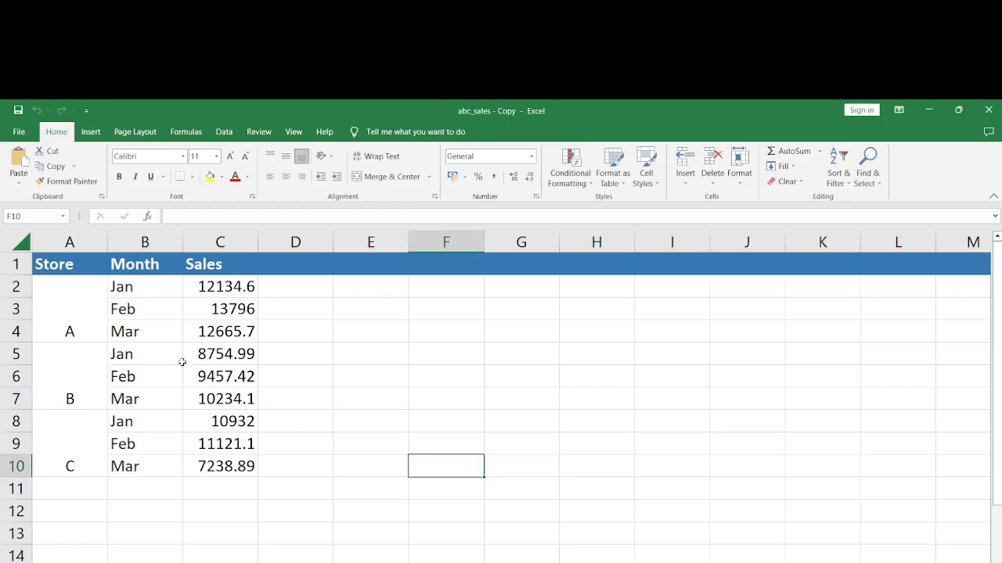
{"action": "left_click", "coordinate": [220, 376]}
{"action": "left_click_drag", "start_coordinate": [220, 376], "coordinate": [231, 397]}
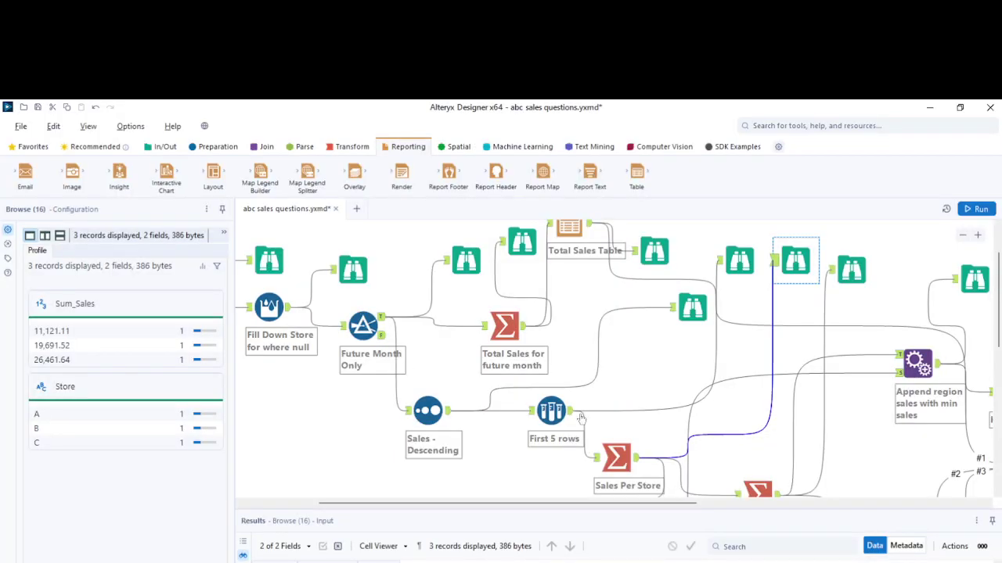
Review the Sales Per Store summary and its summed sales for each store
{"action": "left_click", "coordinate": [616, 458]}
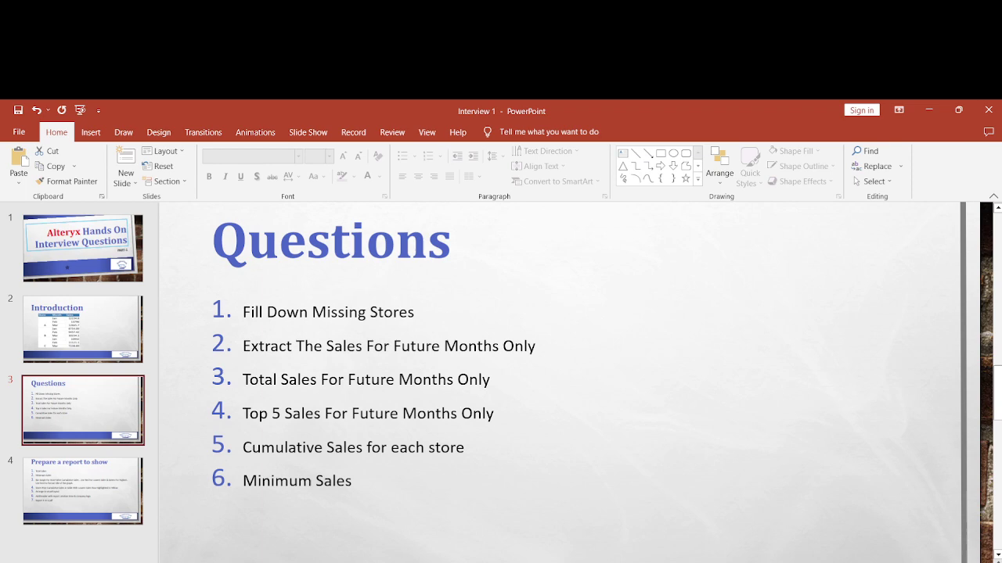
{"action": "scroll", "coordinate": [528, 467], "scroll_direction": "down", "scroll_amount": 3}
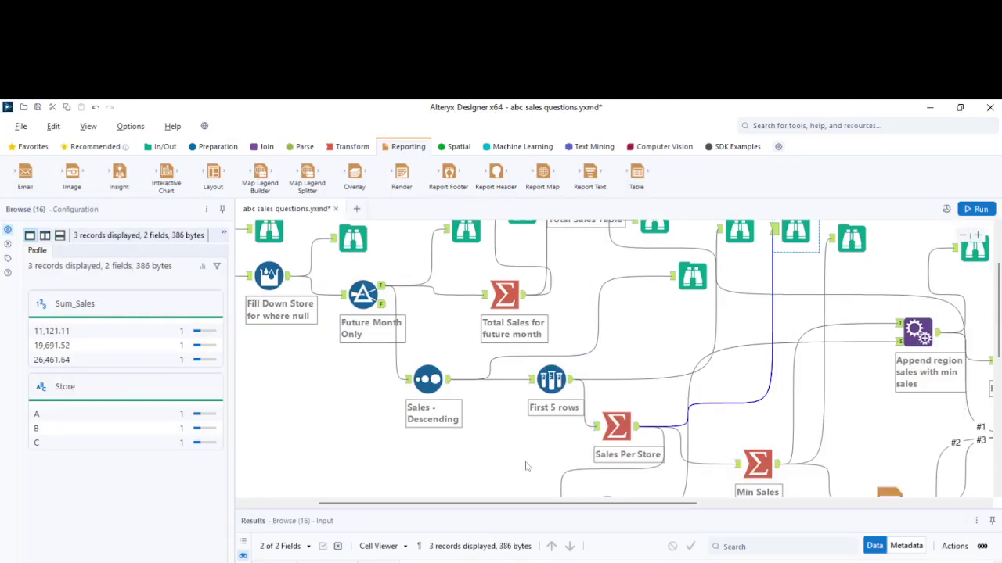
{"action": "left_click", "coordinate": [765, 396]}
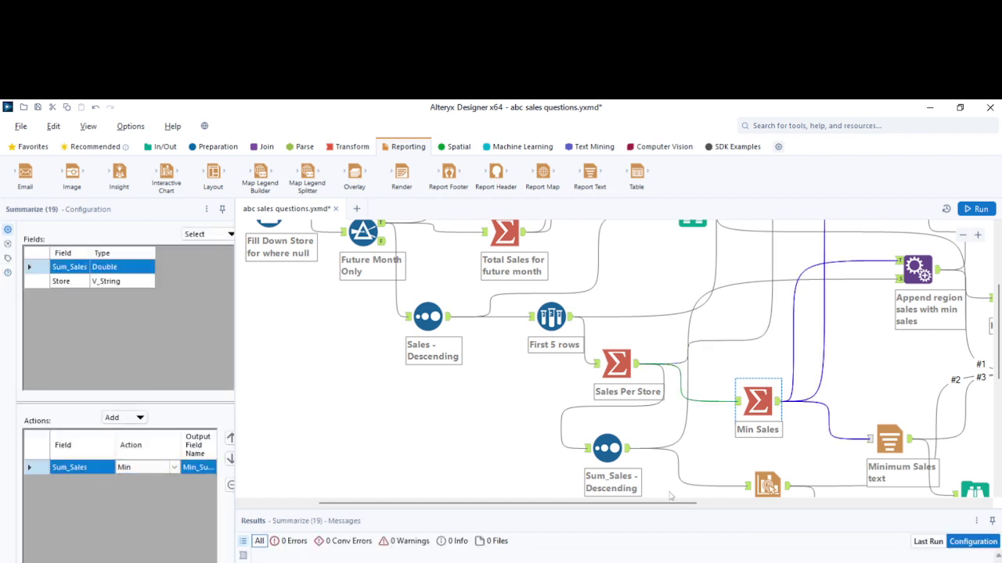
{"action": "scroll", "coordinate": [669, 470], "scroll_direction": "up", "scroll_amount": 1}
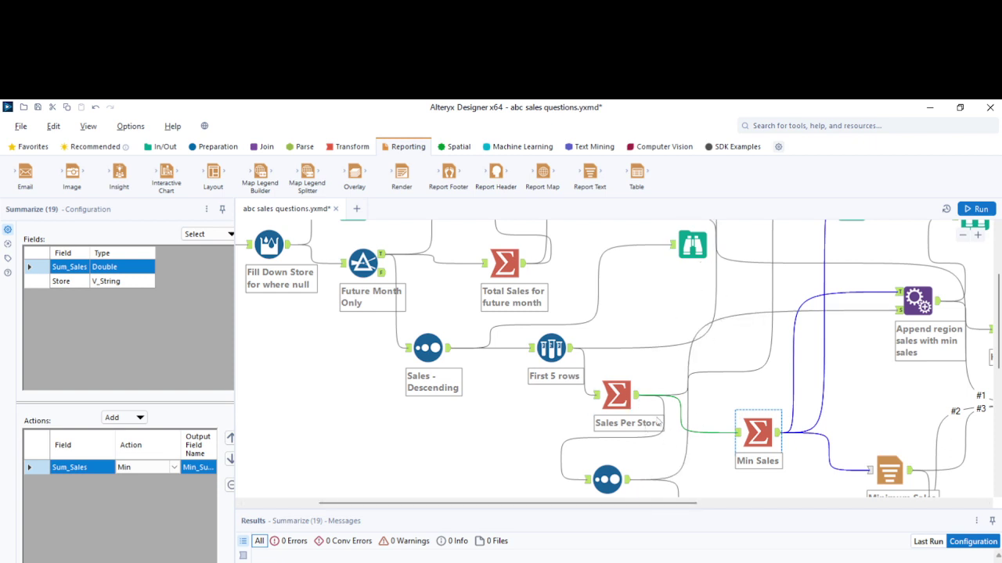
{"action": "left_click", "coordinate": [630, 401]}
{"action": "scroll", "coordinate": [709, 408], "scroll_direction": "up", "scroll_amount": 3}
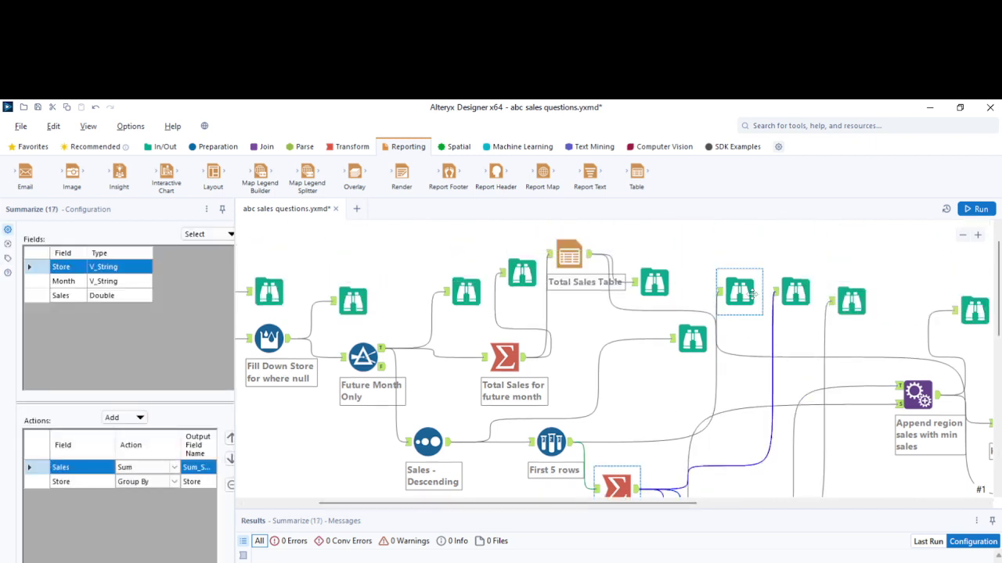
{"action": "left_click", "coordinate": [797, 292]}
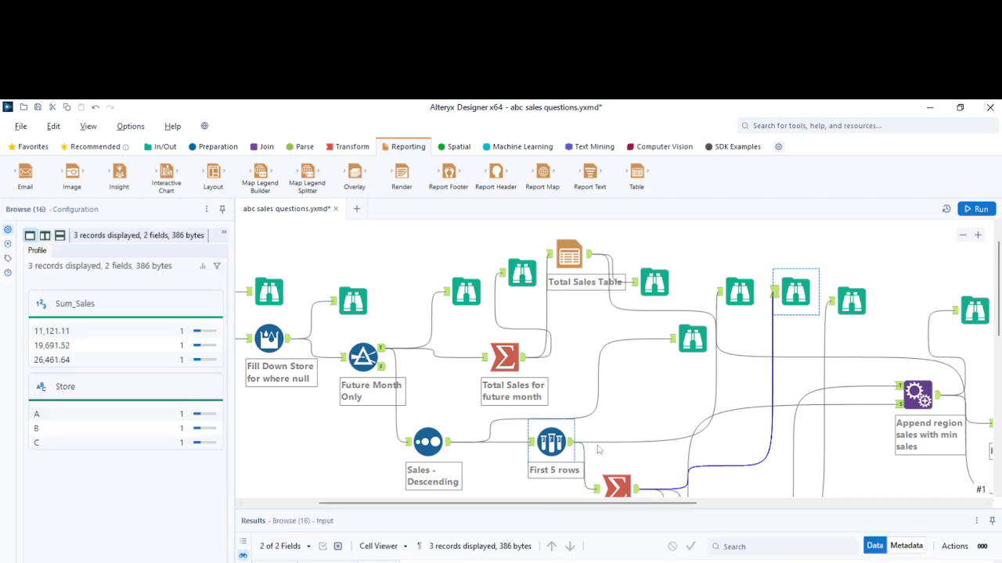
Check the Min Sales result of 11,121.11, then bring up the report requirements slide
{"action": "scroll", "coordinate": [600, 450], "scroll_direction": "down", "scroll_amount": 2}
{"action": "scroll", "coordinate": [614, 442], "scroll_direction": "down", "scroll_amount": 2}
{"action": "left_click", "coordinate": [756, 403]}
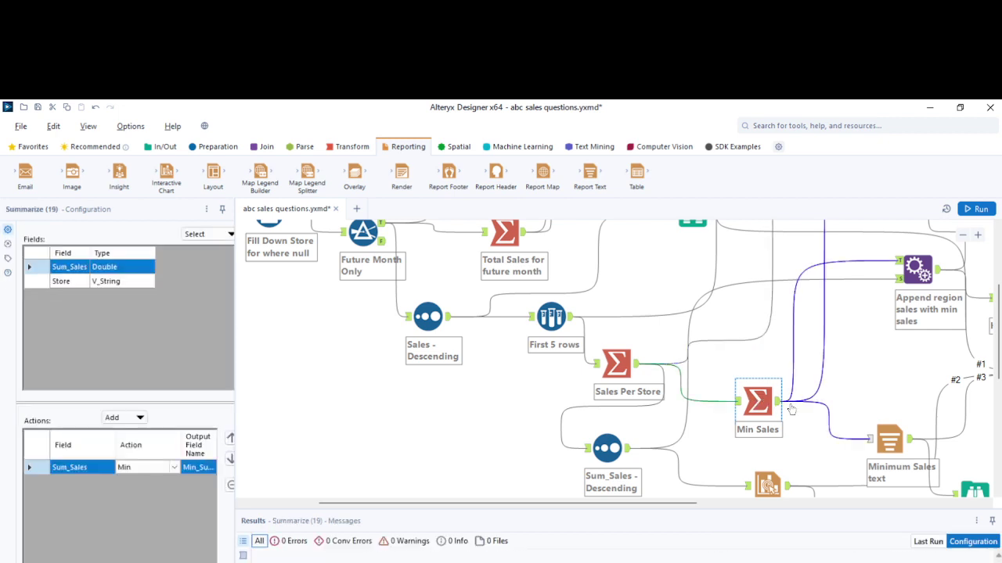
{"action": "scroll", "coordinate": [786, 399], "scroll_direction": "up", "scroll_amount": 1}
{"action": "scroll", "coordinate": [791, 407], "scroll_direction": "up", "scroll_amount": 2}
{"action": "left_click", "coordinate": [856, 272]}
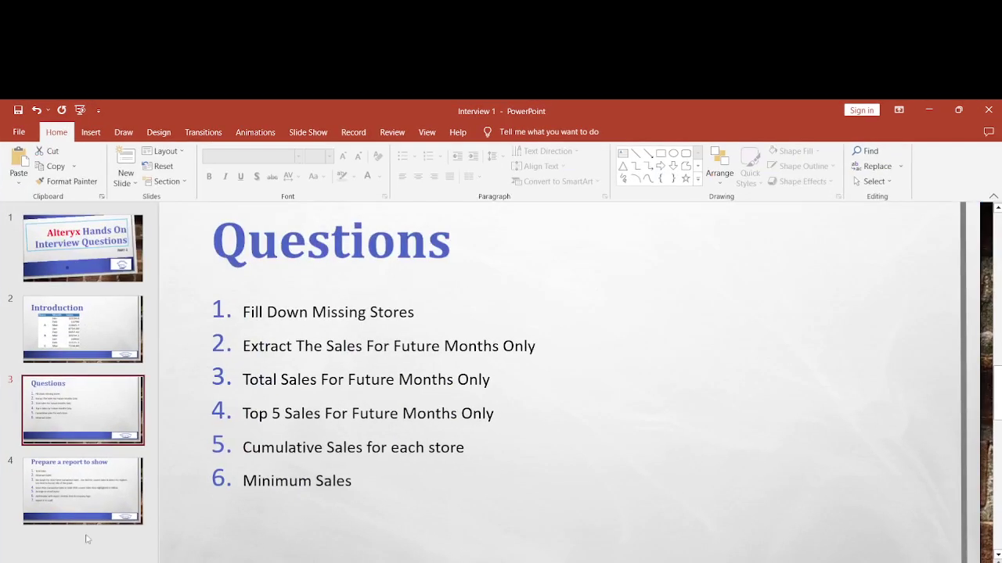
{"action": "left_click", "coordinate": [85, 509]}
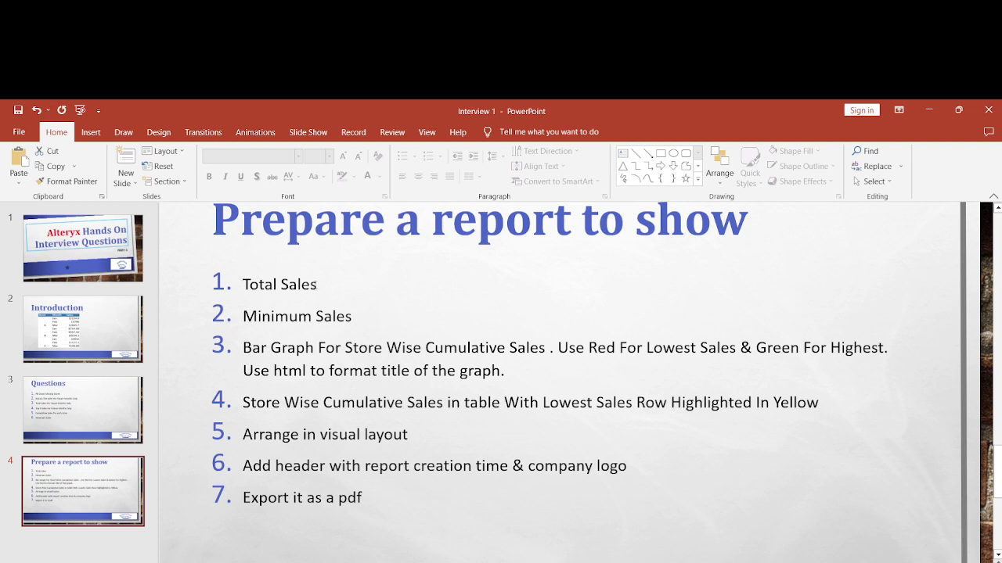
Back in the workflow, view the future-month total sales of 64,513.16
{"action": "key", "text": "alt+Tab"}
{"action": "scroll", "coordinate": [418, 374], "scroll_direction": "up", "scroll_amount": 2}
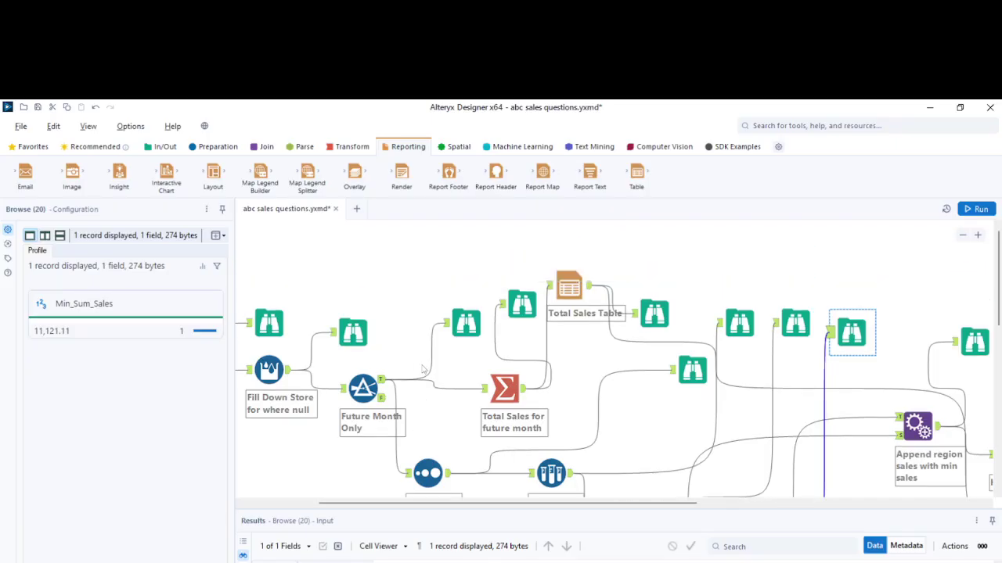
{"action": "left_click", "coordinate": [507, 385]}
{"action": "left_click", "coordinate": [519, 309]}
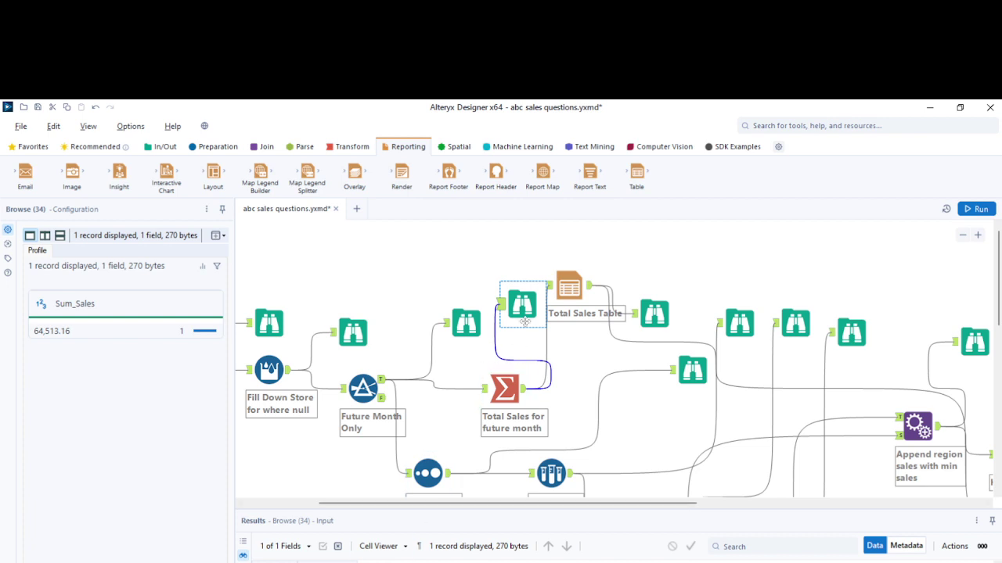
Inspect the Total Sales Table header style and preview its 64,513 table output
{"action": "left_click", "coordinate": [569, 286]}
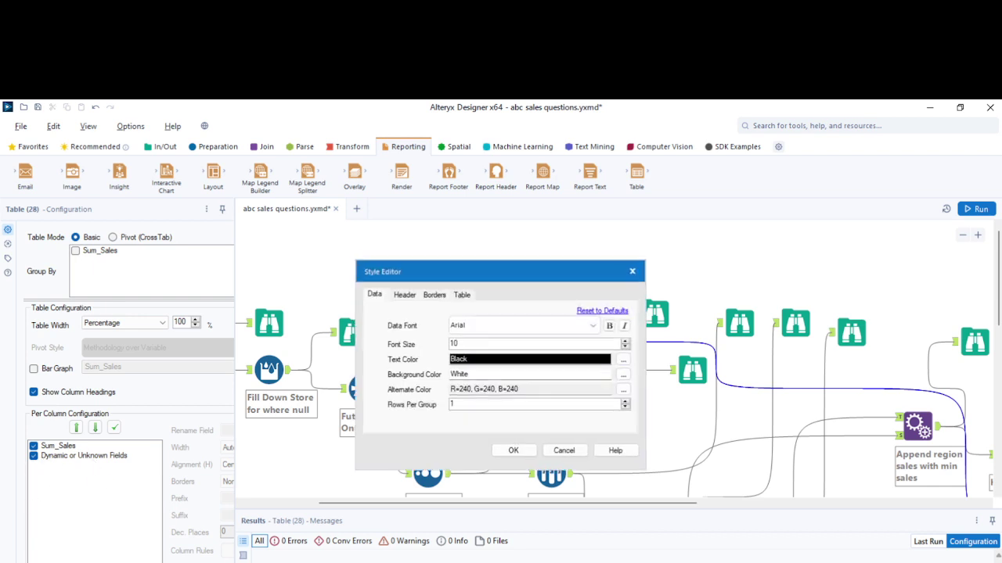
{"action": "left_click", "coordinate": [403, 294]}
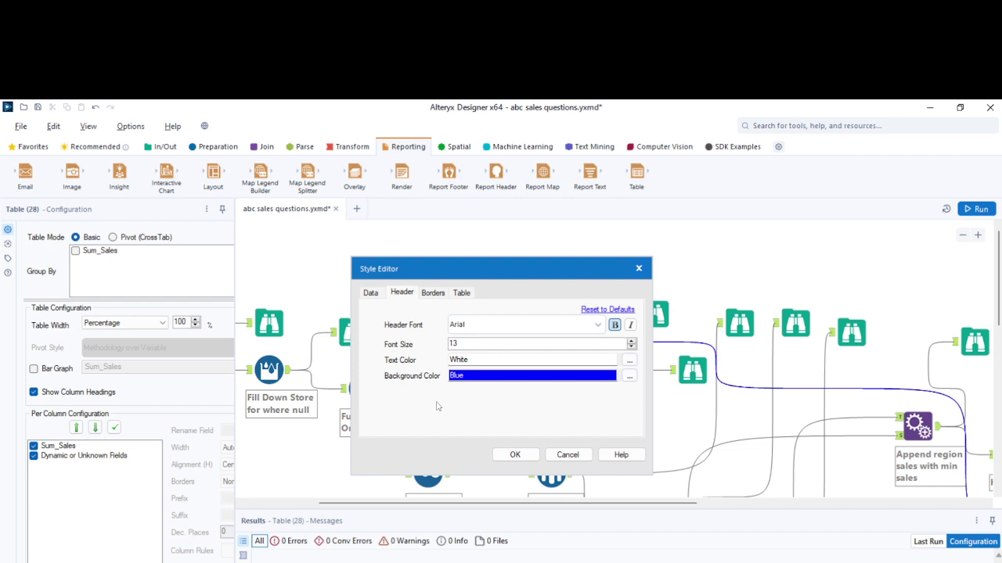
{"action": "left_click", "coordinate": [565, 457]}
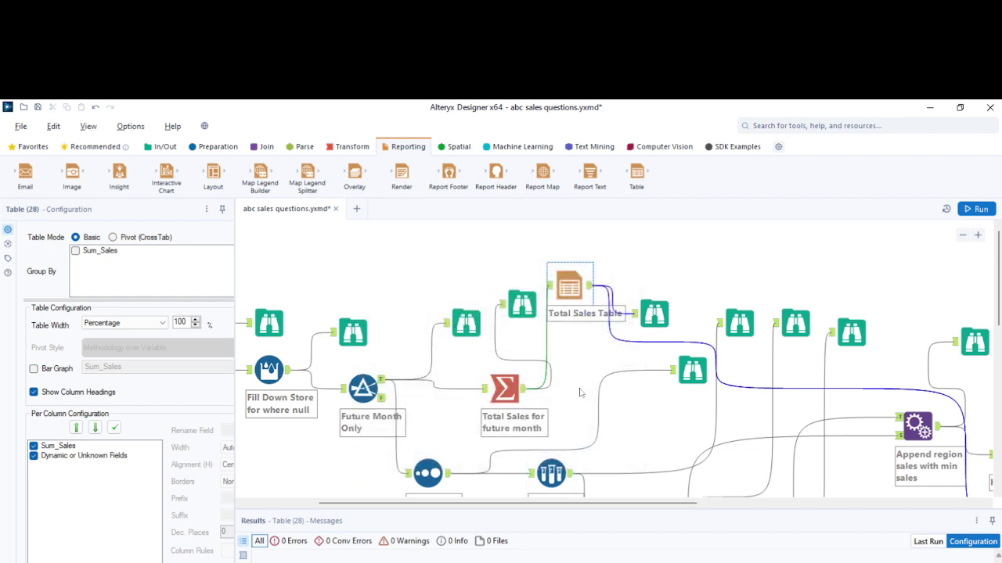
{"action": "left_click", "coordinate": [644, 311]}
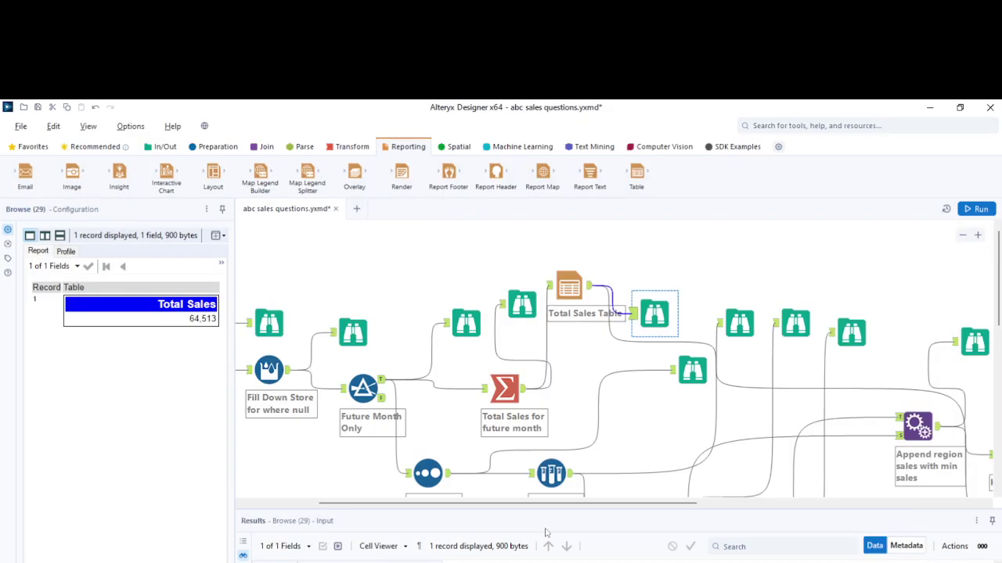
Open the Minimum Sales text tool and inspect the 'Minimum Sales is' line formatting
{"action": "scroll", "coordinate": [527, 461], "scroll_direction": "down", "scroll_amount": 2}
{"action": "scroll", "coordinate": [527, 461], "scroll_direction": "down", "scroll_amount": 2}
{"action": "scroll", "coordinate": [527, 461], "scroll_direction": "down", "scroll_amount": 1}
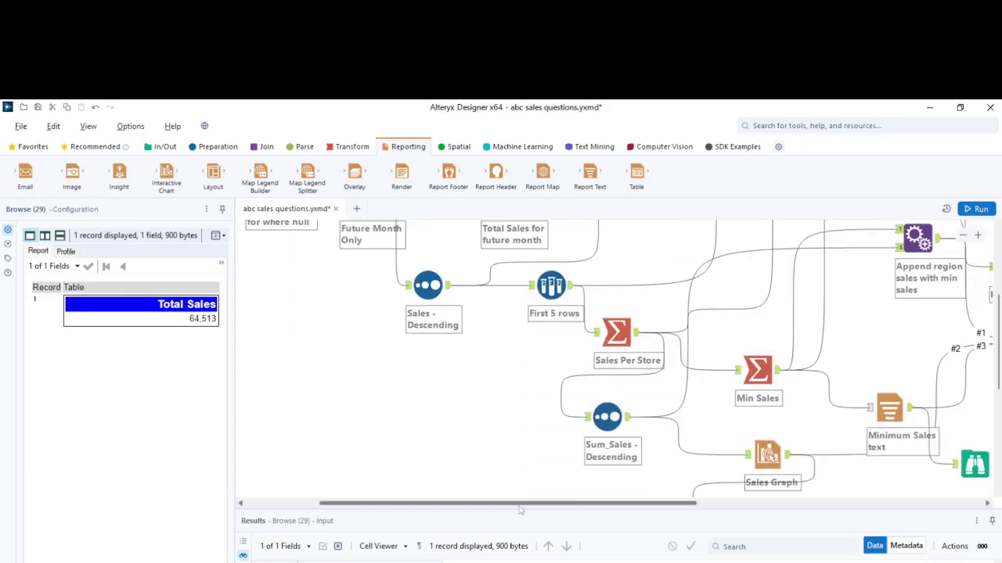
{"action": "left_click_drag", "start_coordinate": [521, 503], "coordinate": [635, 503]}
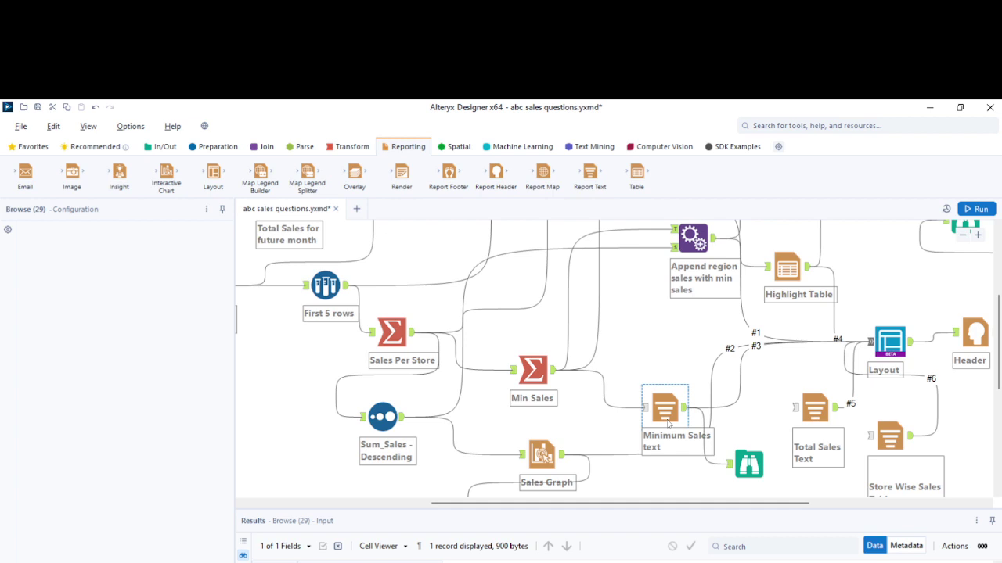
{"action": "left_click", "coordinate": [665, 411]}
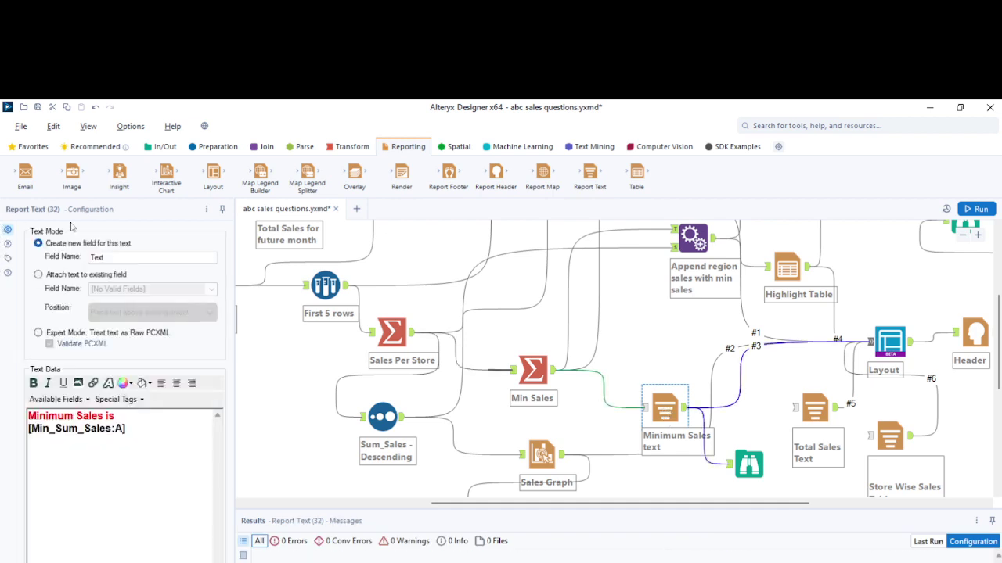
{"action": "left_click_drag", "start_coordinate": [117, 415], "coordinate": [28, 415]}
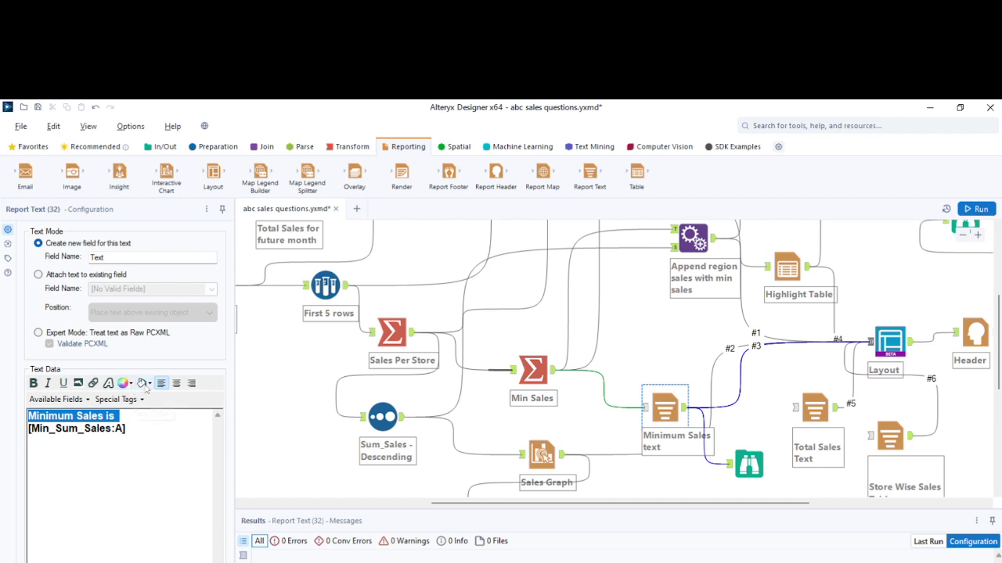
{"action": "left_click", "coordinate": [135, 432]}
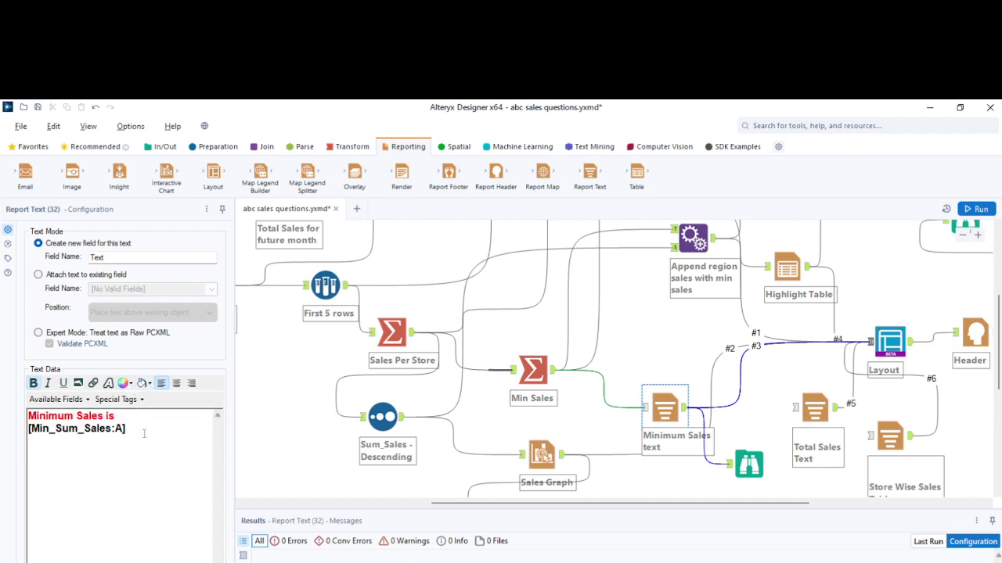
Check the minimum sales field reference and preview 'Minimum Sales is 11,121.11'
{"action": "left_click_drag", "start_coordinate": [144, 433], "coordinate": [54, 429]}
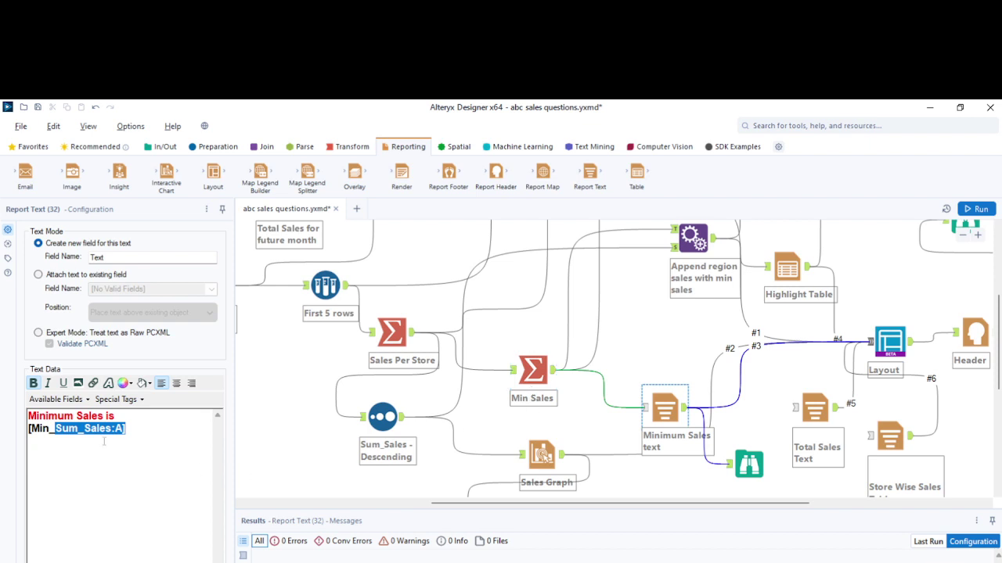
{"action": "left_click", "coordinate": [86, 399]}
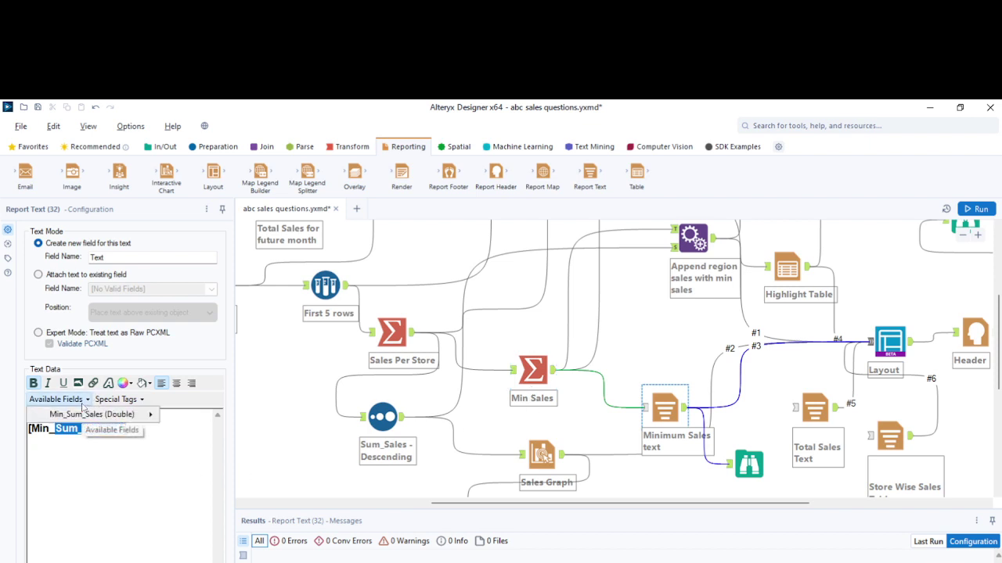
{"action": "left_click", "coordinate": [52, 439]}
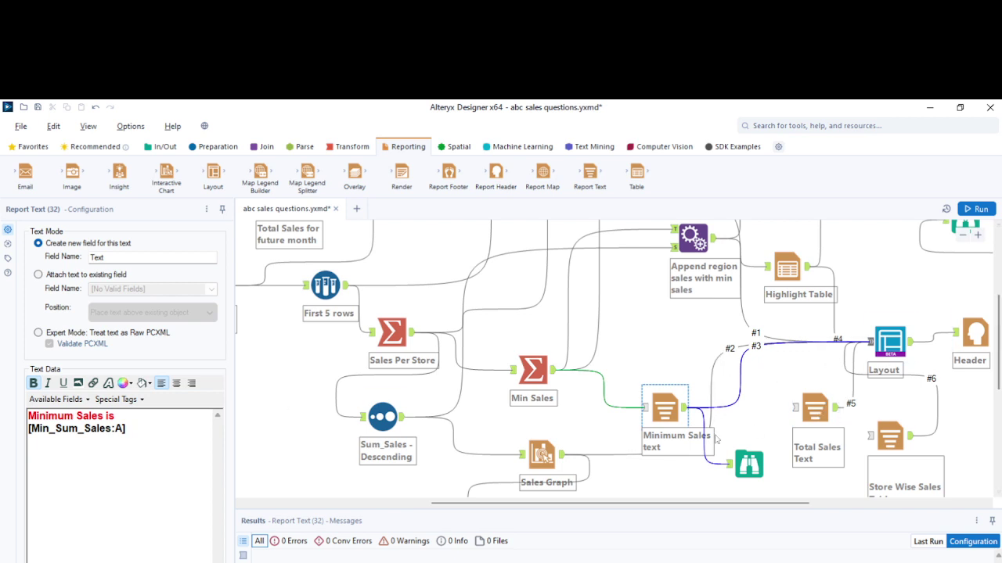
{"action": "left_click", "coordinate": [763, 466]}
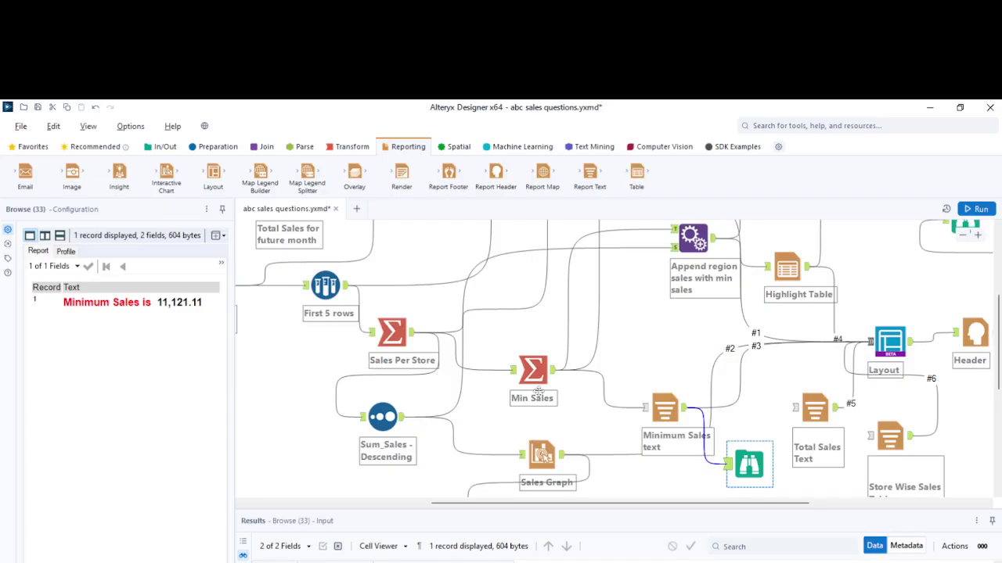
{"action": "scroll", "coordinate": [523, 329], "scroll_direction": "down", "scroll_amount": 2}
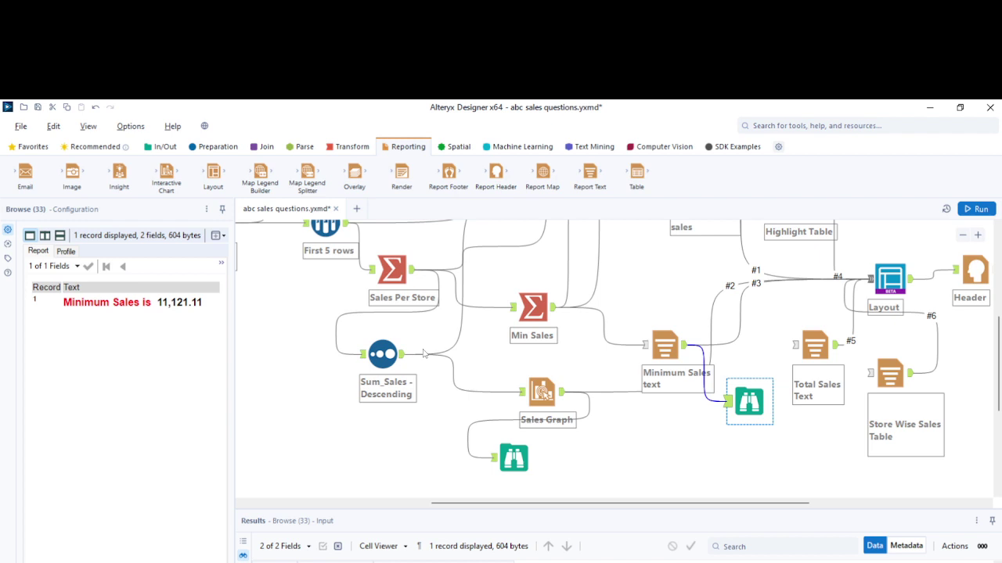
Preview Sales Per Store totals: A 11,121.11, B 19,691.52, C 26,461.64
{"action": "left_click", "coordinate": [391, 279]}
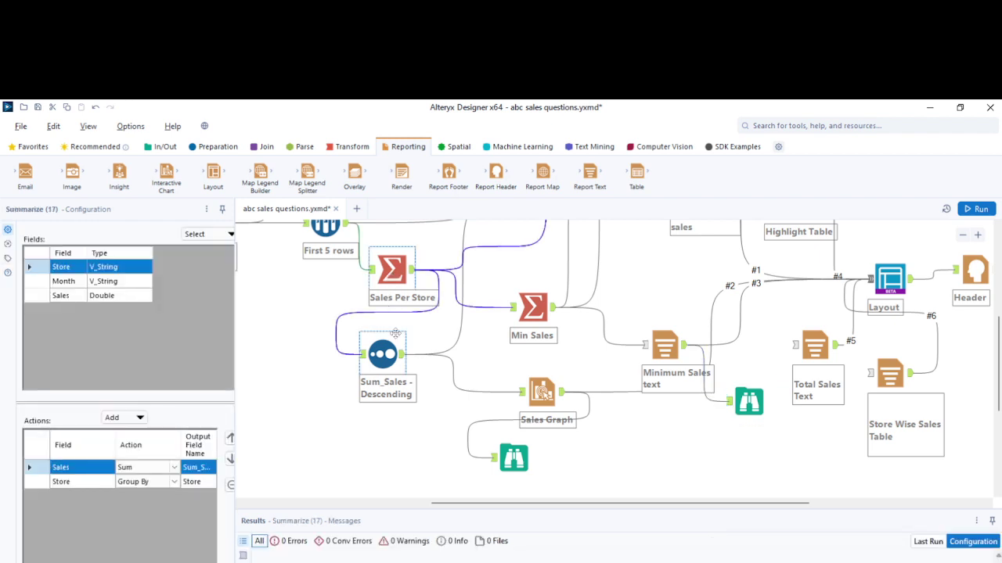
{"action": "scroll", "coordinate": [435, 385], "scroll_direction": "up", "scroll_amount": 2}
{"action": "scroll", "coordinate": [435, 385], "scroll_direction": "up", "scroll_amount": 2}
{"action": "scroll", "coordinate": [435, 385], "scroll_direction": "up", "scroll_amount": 3}
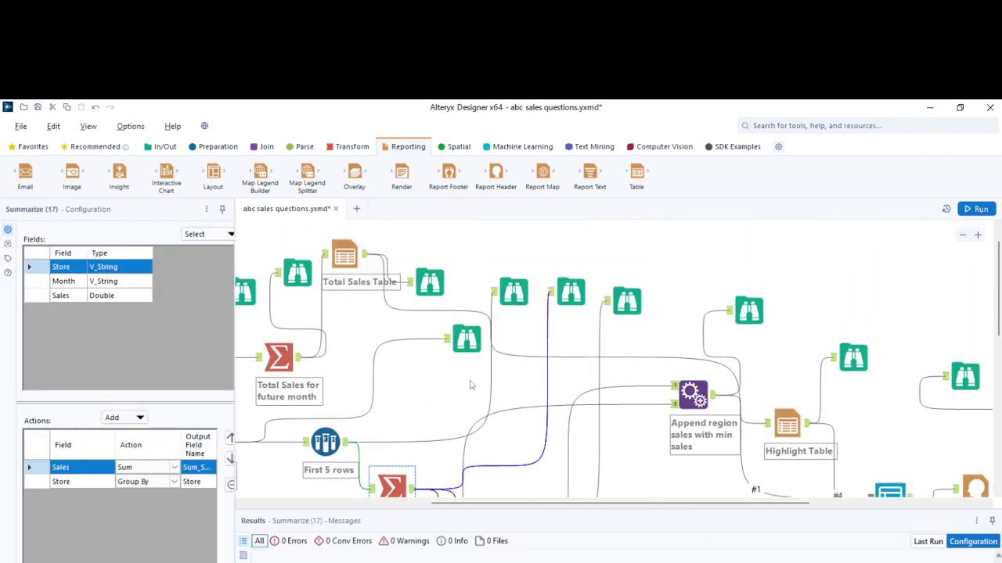
{"action": "left_click", "coordinate": [560, 310]}
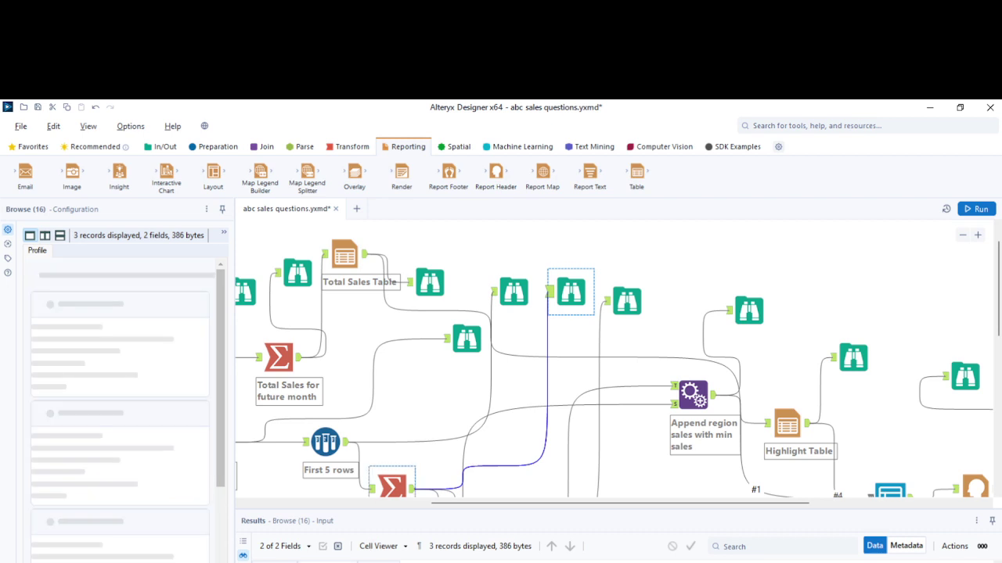
Open the Sum_Sales - Descending sort step's settings
{"action": "scroll", "coordinate": [435, 464], "scroll_direction": "down", "scroll_amount": 3}
{"action": "scroll", "coordinate": [435, 463], "scroll_direction": "down", "scroll_amount": 1}
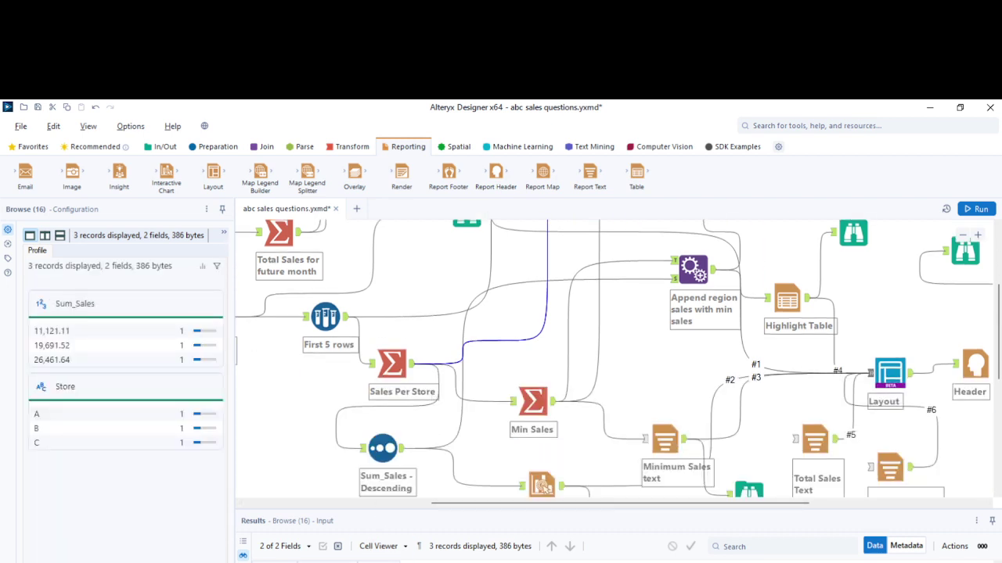
{"action": "scroll", "coordinate": [532, 403], "scroll_direction": "down", "scroll_amount": 2}
{"action": "left_click", "coordinate": [385, 386]}
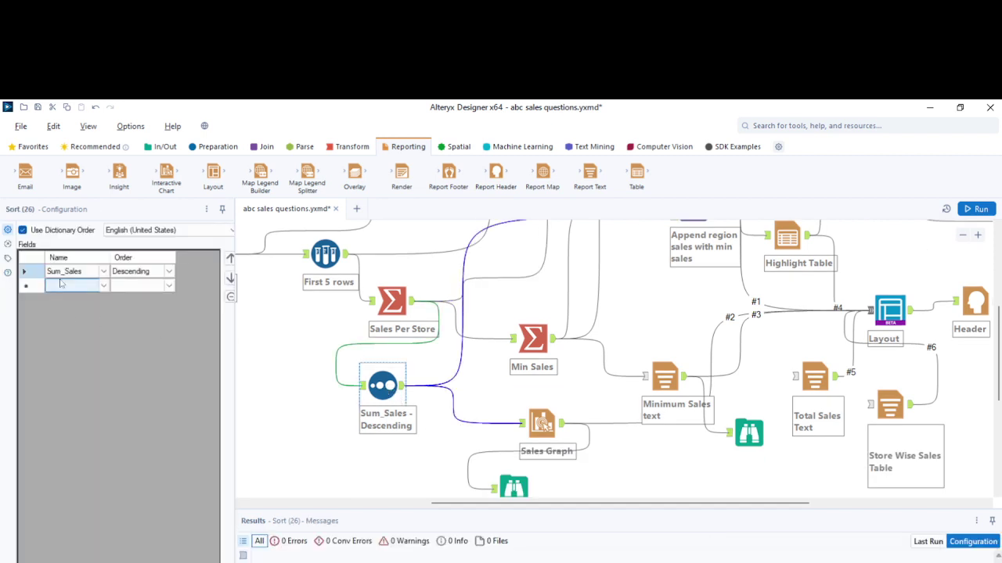
Review the sort fields and open the Sales Graph's Store Wise Sales chart editor
{"action": "left_click", "coordinate": [65, 286]}
{"action": "left_click", "coordinate": [136, 286]}
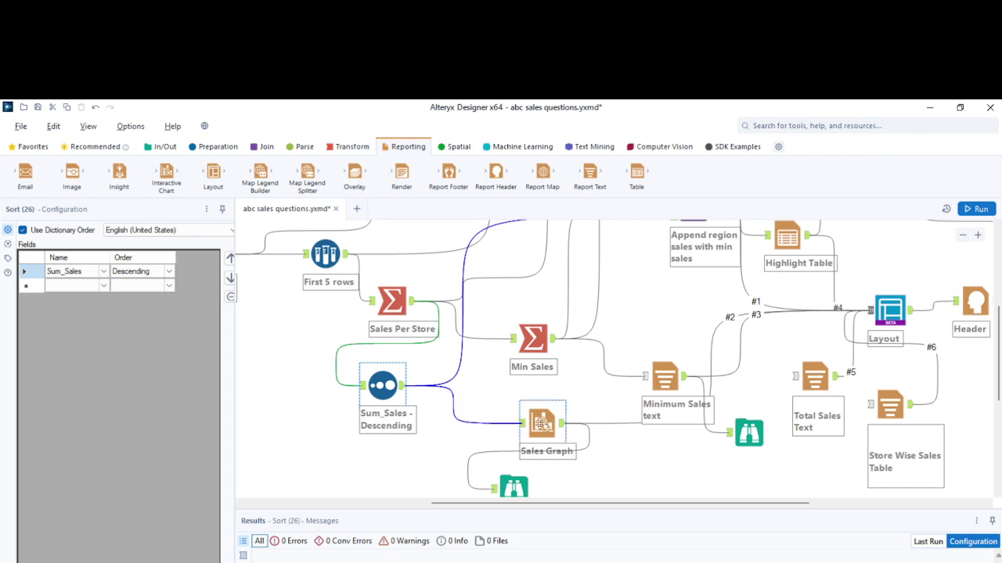
{"action": "left_click", "coordinate": [542, 423]}
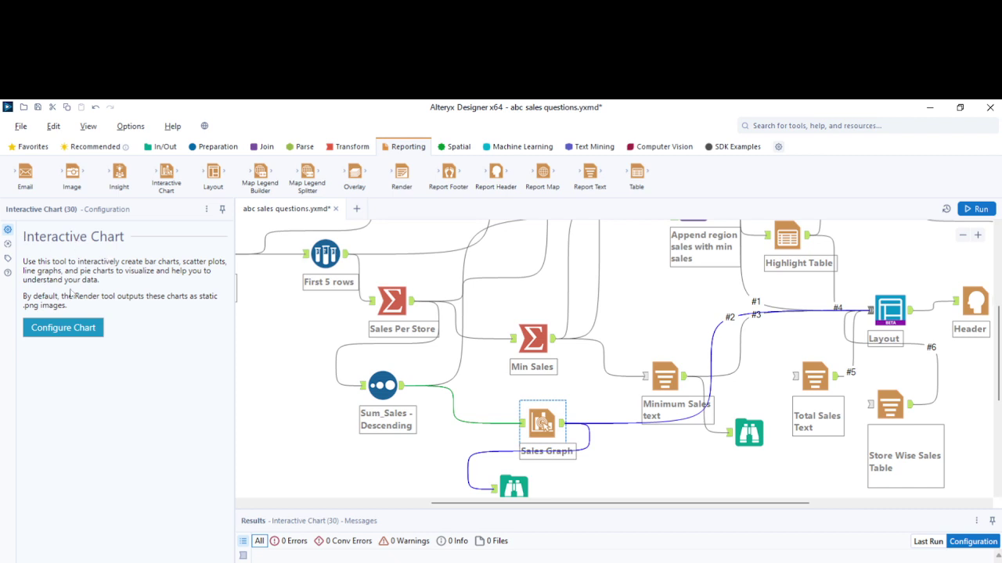
{"action": "left_click", "coordinate": [59, 328]}
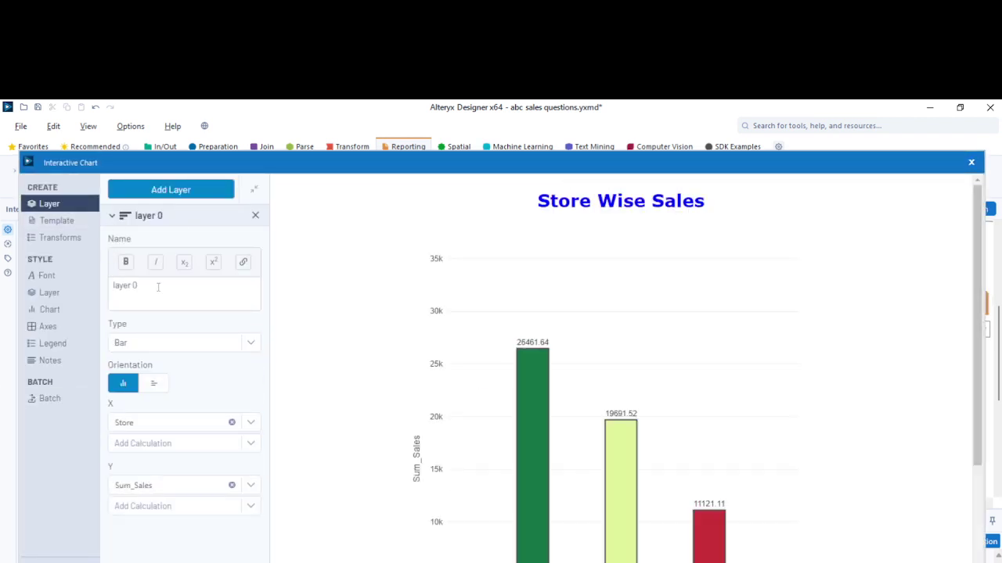
Keep the Bar chart type and review the layer colouring bars by Sum_Sales red-to-green
{"action": "left_click", "coordinate": [251, 345]}
{"action": "left_click", "coordinate": [252, 345]}
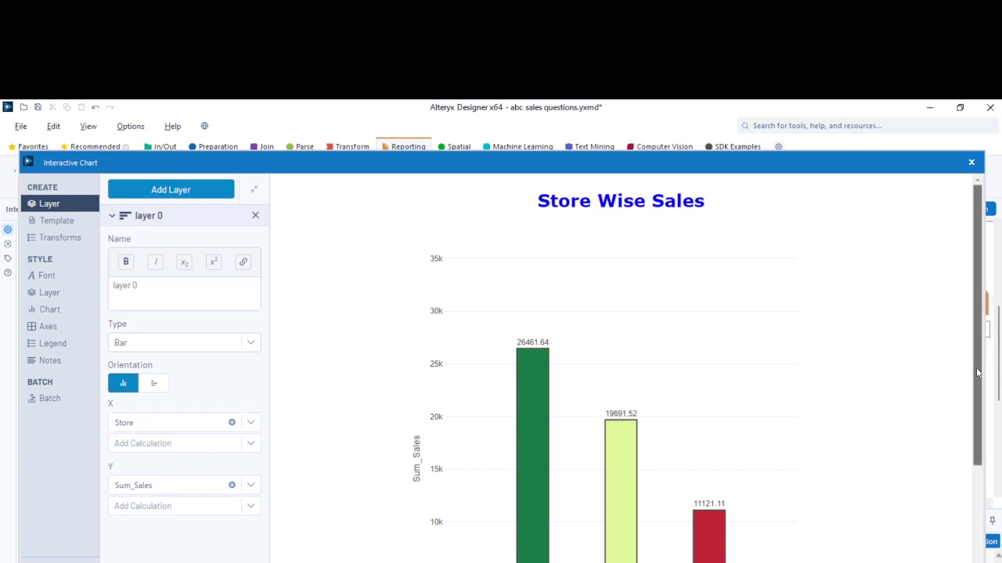
{"action": "left_click_drag", "start_coordinate": [977, 373], "coordinate": [978, 393]}
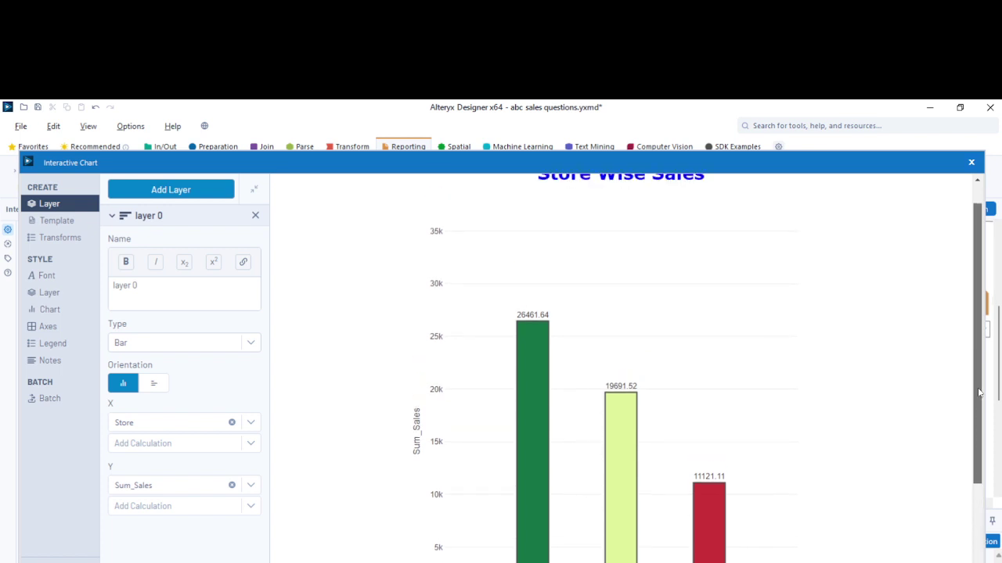
{"action": "left_click", "coordinate": [54, 292]}
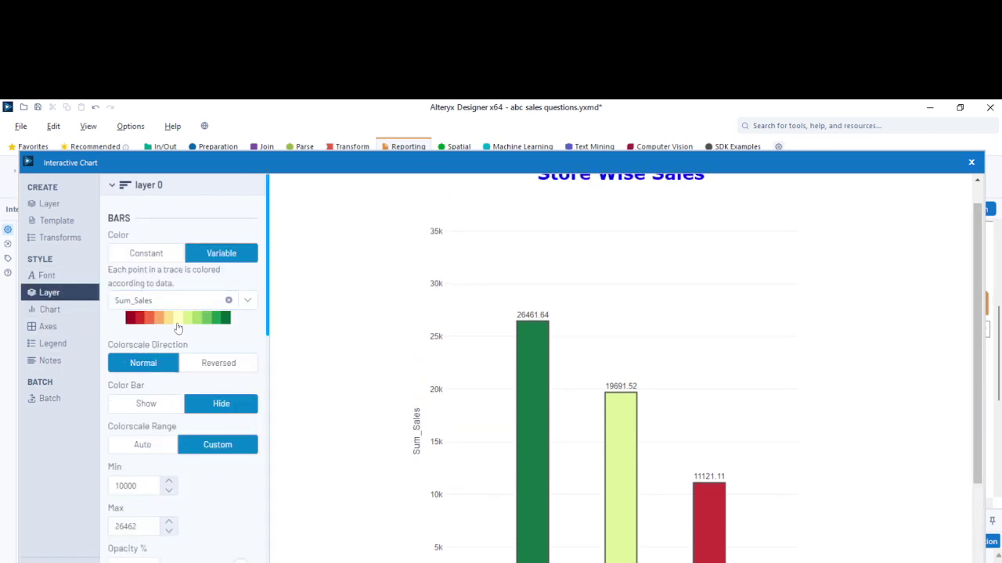
{"action": "left_click", "coordinate": [196, 324]}
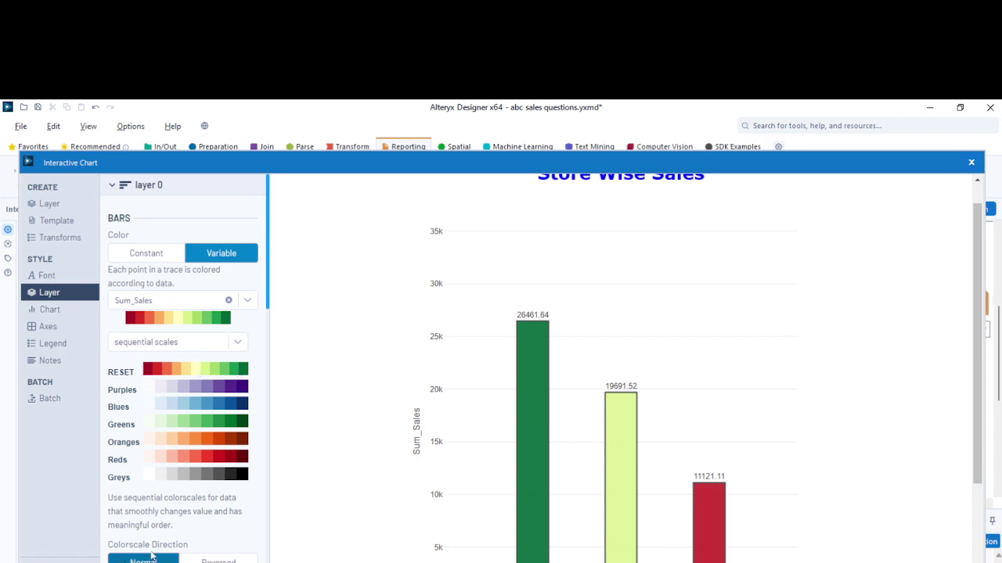
{"action": "scroll", "coordinate": [190, 470], "scroll_direction": "down", "scroll_amount": 1}
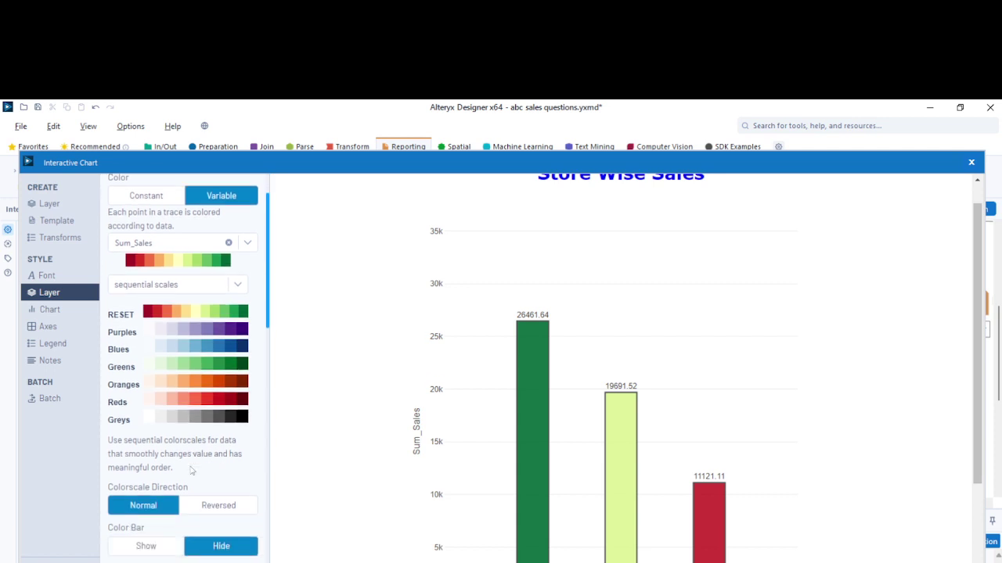
{"action": "scroll", "coordinate": [191, 469], "scroll_direction": "down", "scroll_amount": 3}
{"action": "scroll", "coordinate": [180, 438], "scroll_direction": "down", "scroll_amount": 3}
{"action": "scroll", "coordinate": [165, 399], "scroll_direction": "down", "scroll_amount": 1}
{"action": "scroll", "coordinate": [176, 501], "scroll_direction": "down", "scroll_amount": 2}
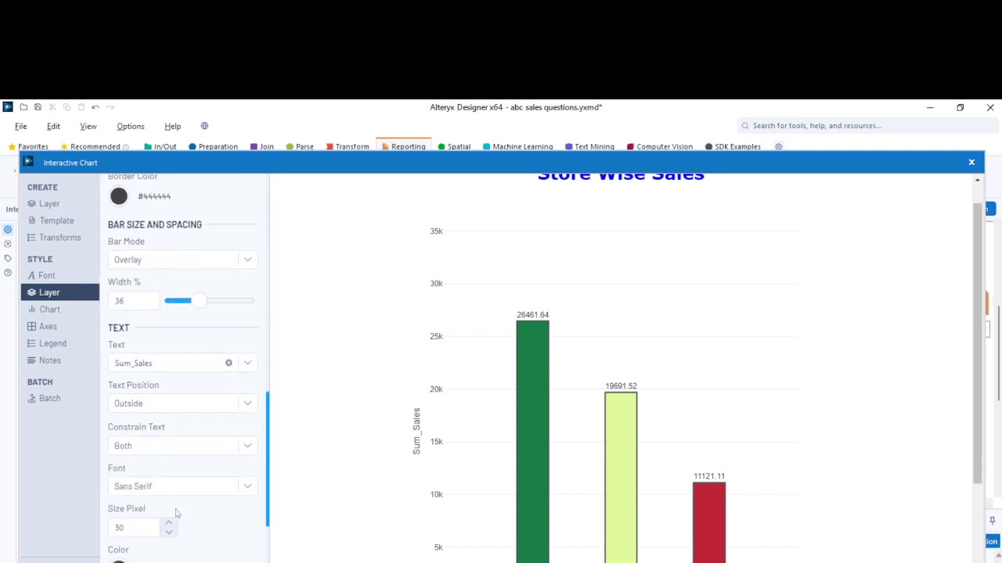
{"action": "scroll", "coordinate": [173, 454], "scroll_direction": "down", "scroll_amount": 2}
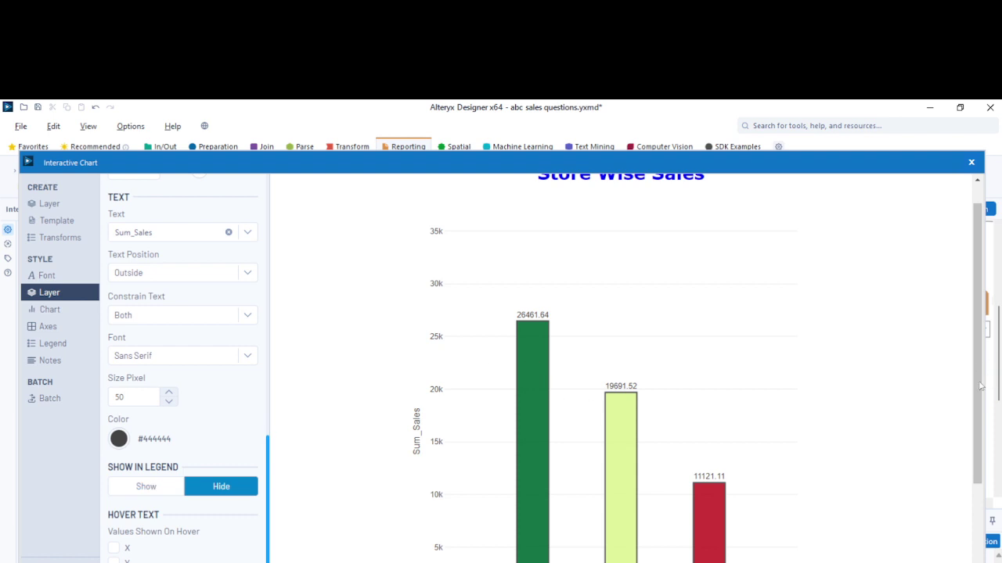
{"action": "scroll", "coordinate": [978, 391], "scroll_direction": "up", "scroll_amount": 1}
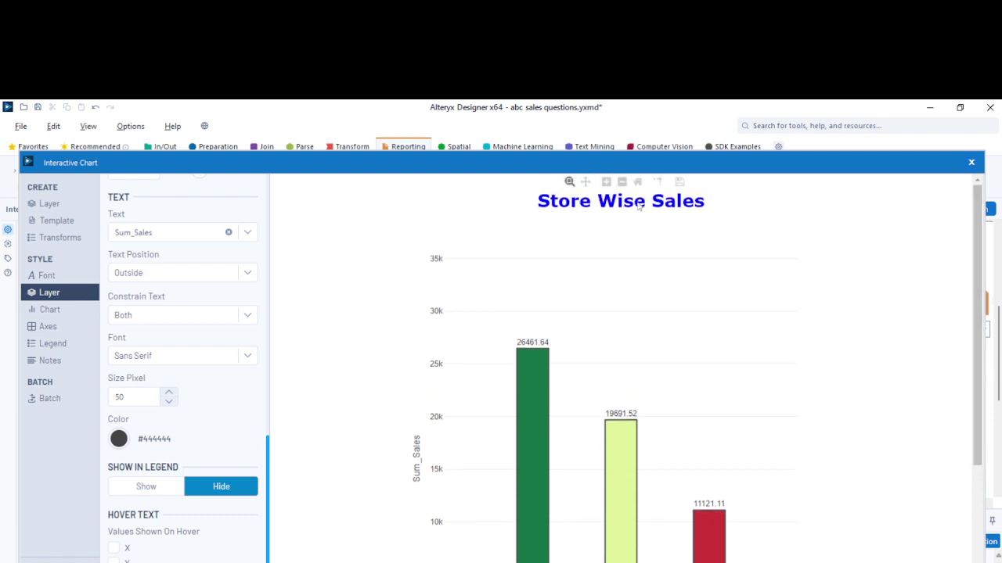
Show the chart title in the Chart style settings as HTML code
{"action": "left_click", "coordinate": [50, 310]}
{"action": "scroll", "coordinate": [208, 436], "scroll_direction": "down", "scroll_amount": 3}
{"action": "scroll", "coordinate": [195, 446], "scroll_direction": "down", "scroll_amount": 2}
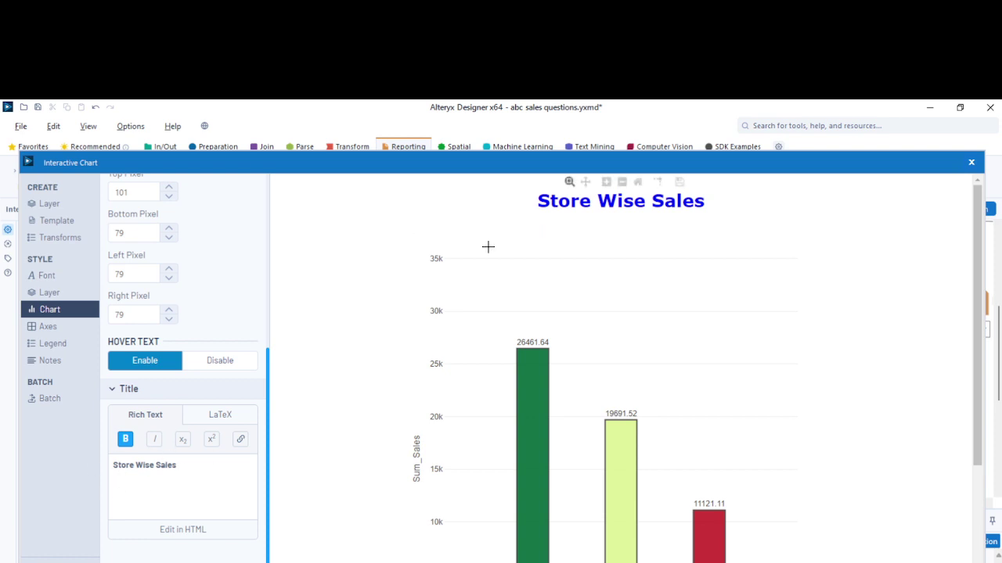
{"action": "left_click", "coordinate": [148, 538]}
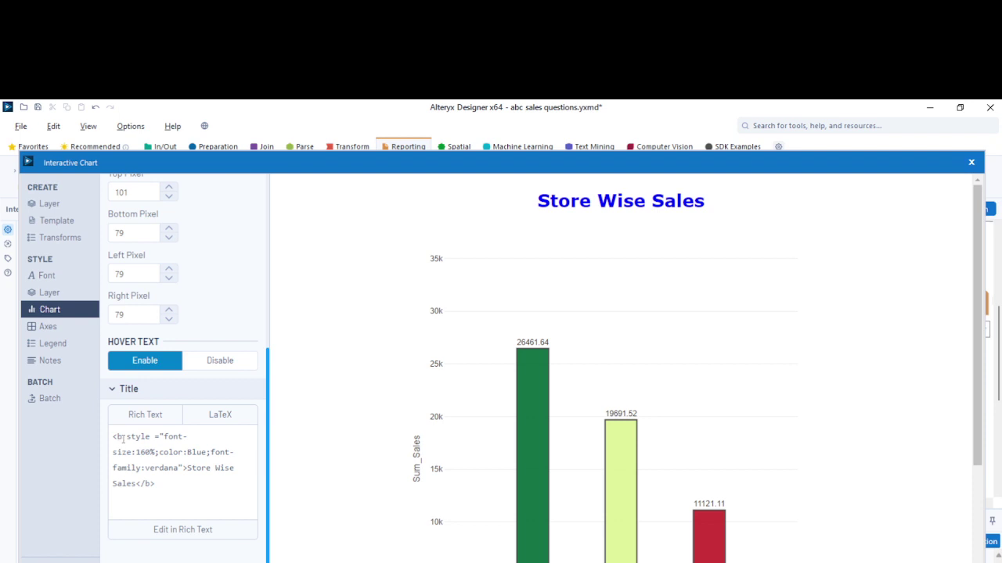
Select the title's HTML text and bring up the W3Schools HTML Styles page
{"action": "left_click", "coordinate": [122, 440]}
{"action": "left_click_drag", "start_coordinate": [186, 467], "coordinate": [202, 478]}
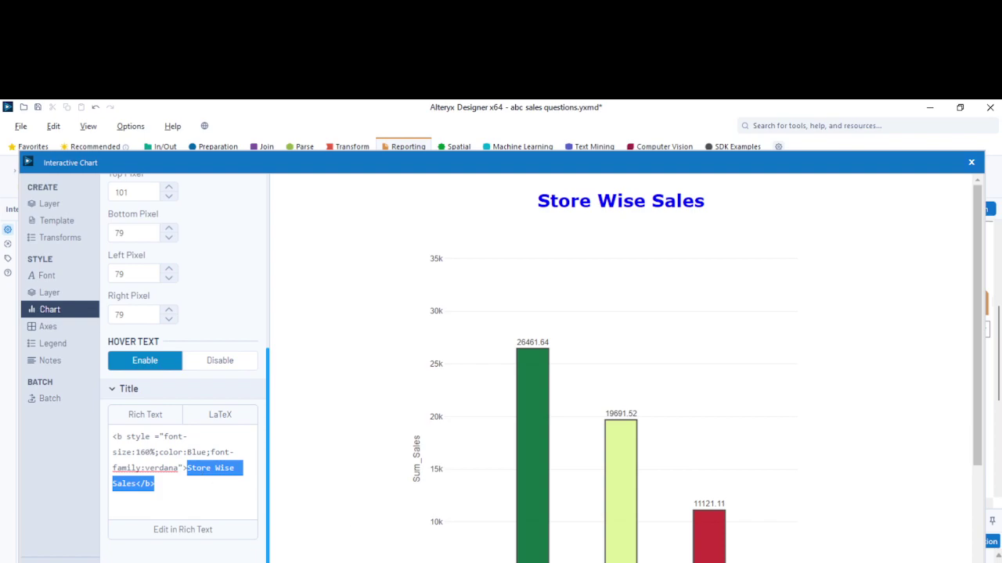
{"action": "key", "text": "alt+Tab"}
{"action": "left_click", "coordinate": [390, 116]}
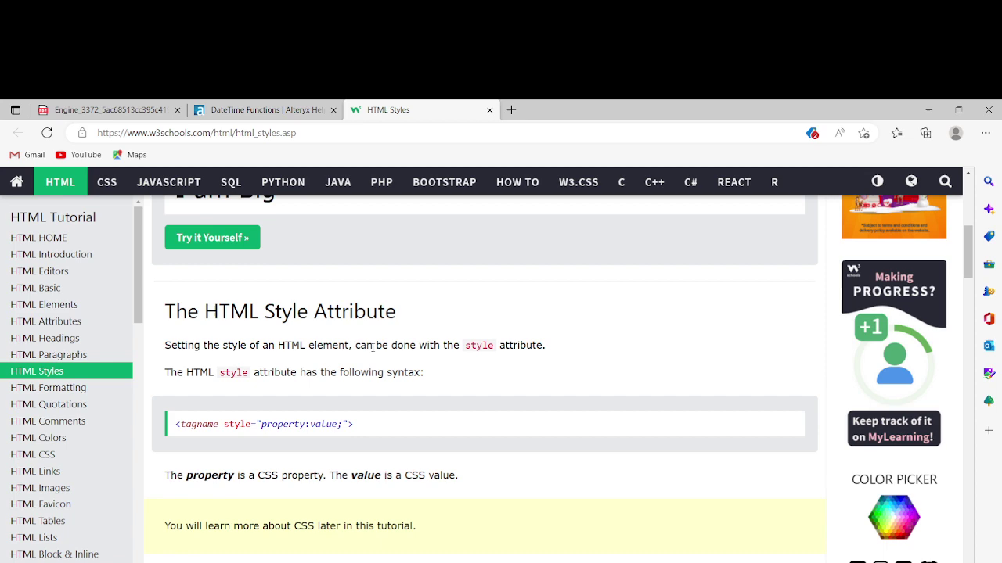
Browse W3Schools style examples and the Alteryx DateTime docs, then return to the chart editor
{"action": "scroll", "coordinate": [342, 491], "scroll_direction": "down", "scroll_amount": 4}
{"action": "scroll", "coordinate": [336, 527], "scroll_direction": "down", "scroll_amount": 2}
{"action": "scroll", "coordinate": [279, 480], "scroll_direction": "down", "scroll_amount": 2}
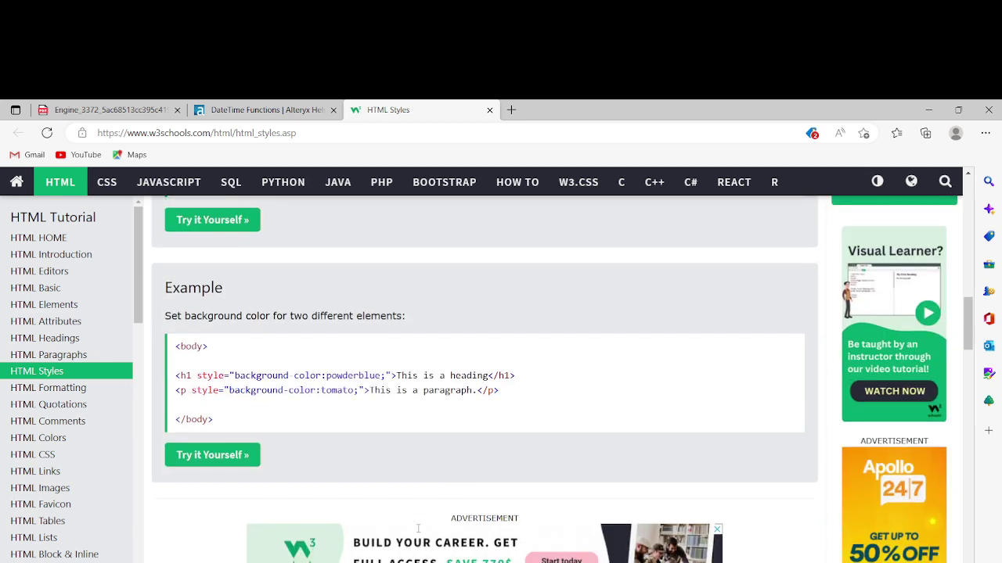
{"action": "key", "text": "ctrl+shift+Tab"}
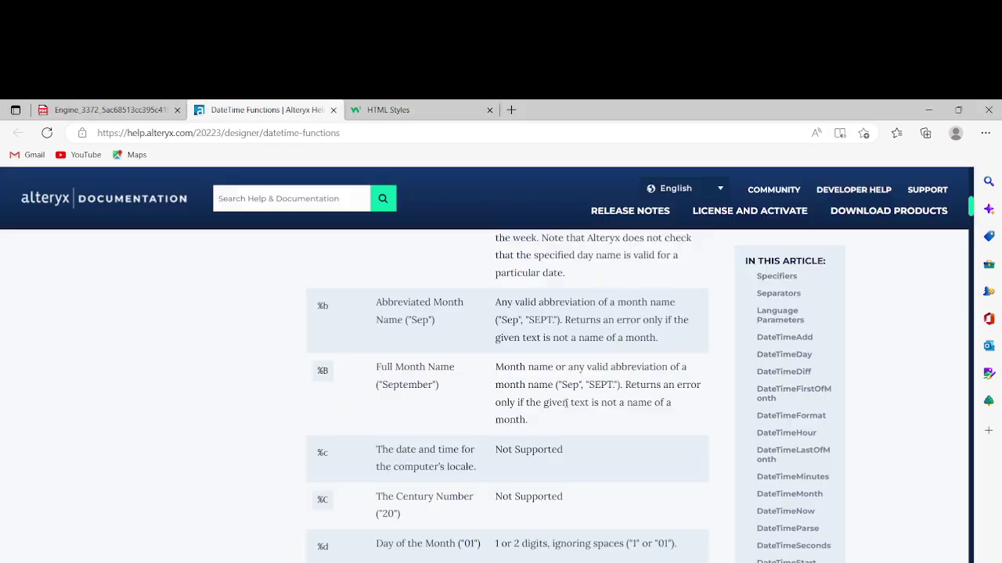
{"action": "key", "text": "alt+Tab"}
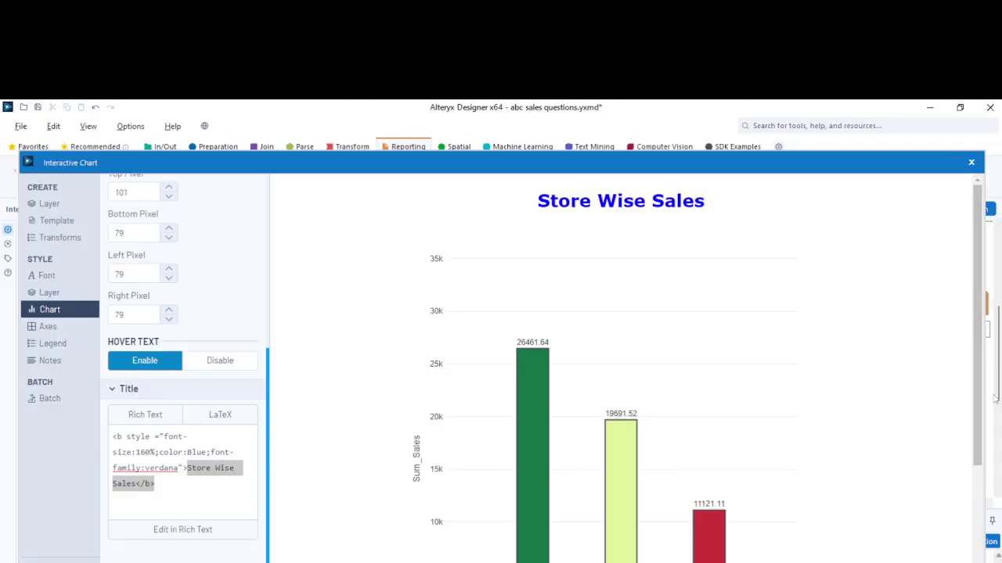
Close and reopen the Sales Graph chart editor to review the layer settings
{"action": "left_click", "coordinate": [977, 250]}
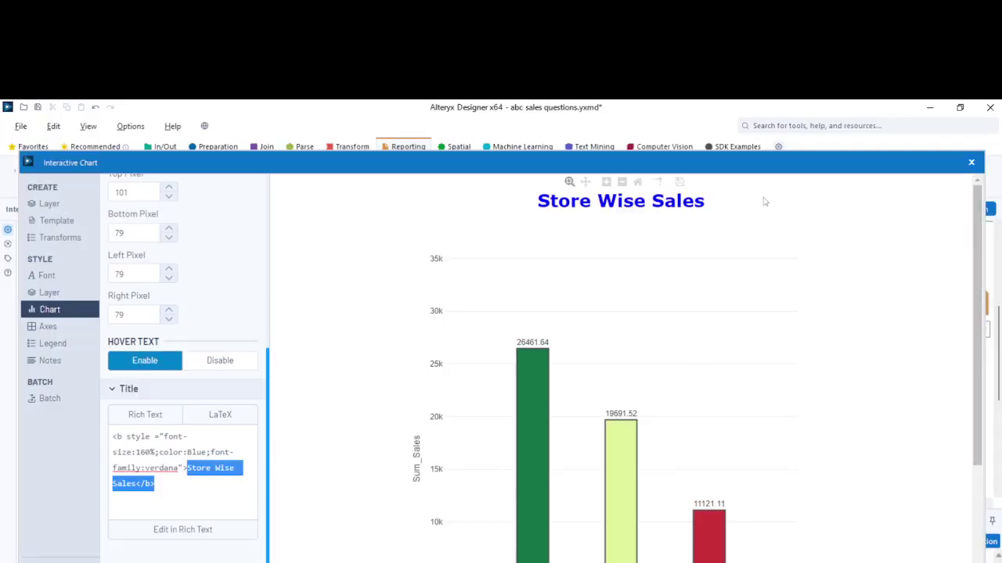
{"action": "scroll", "coordinate": [669, 289], "scroll_direction": "up", "scroll_amount": 1}
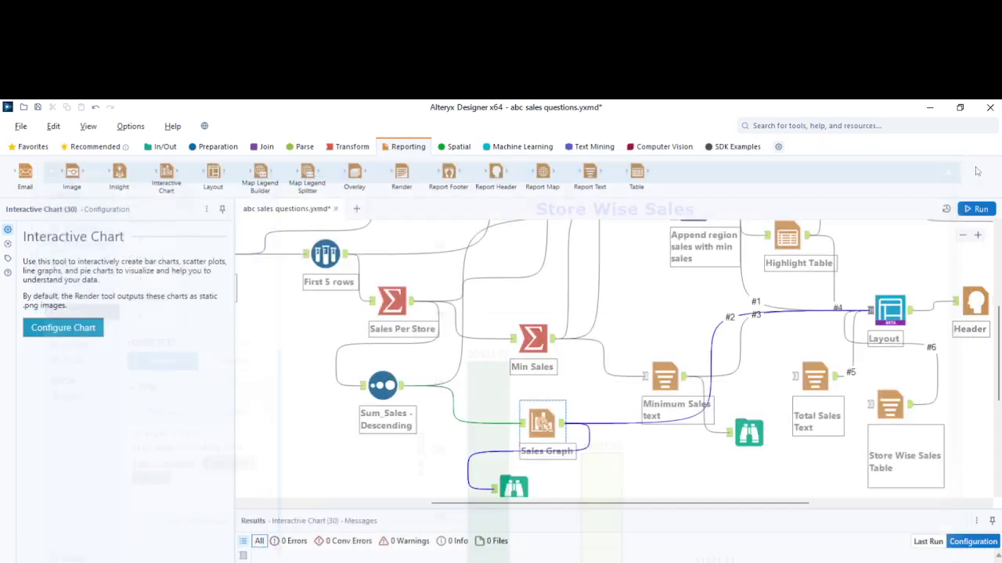
{"action": "left_click", "coordinate": [971, 162]}
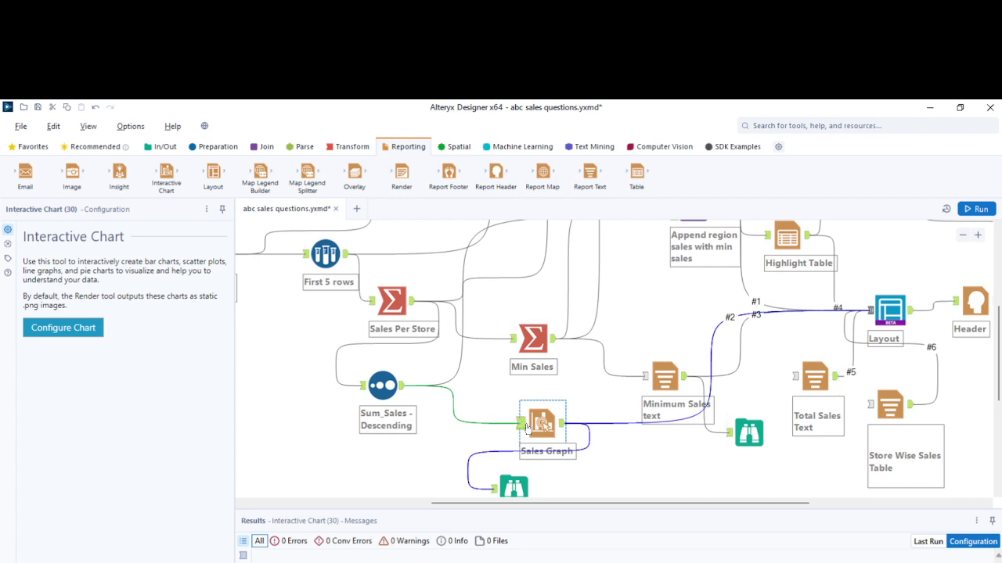
{"action": "left_click", "coordinate": [78, 329]}
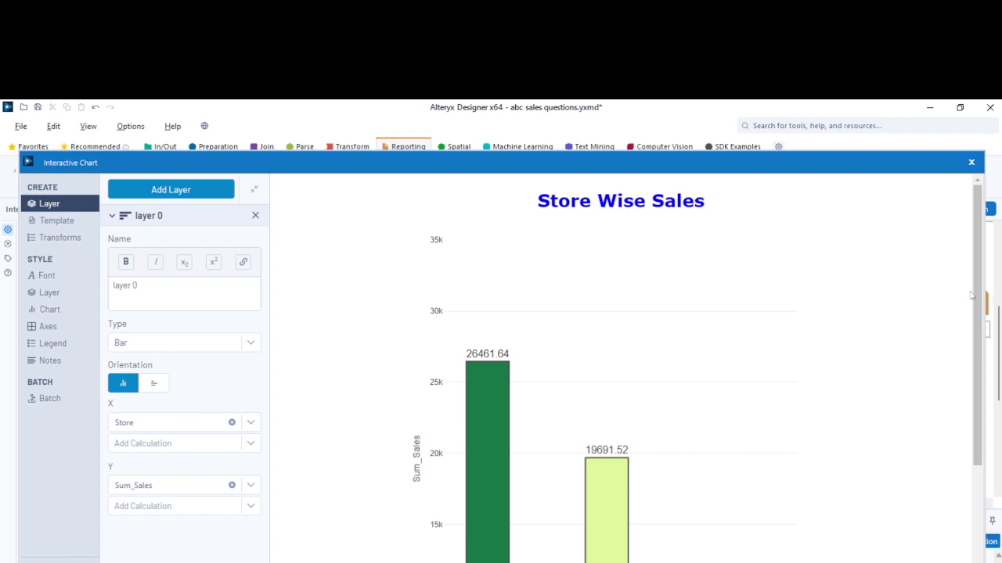
{"action": "left_click_drag", "start_coordinate": [976, 313], "coordinate": [976, 344]}
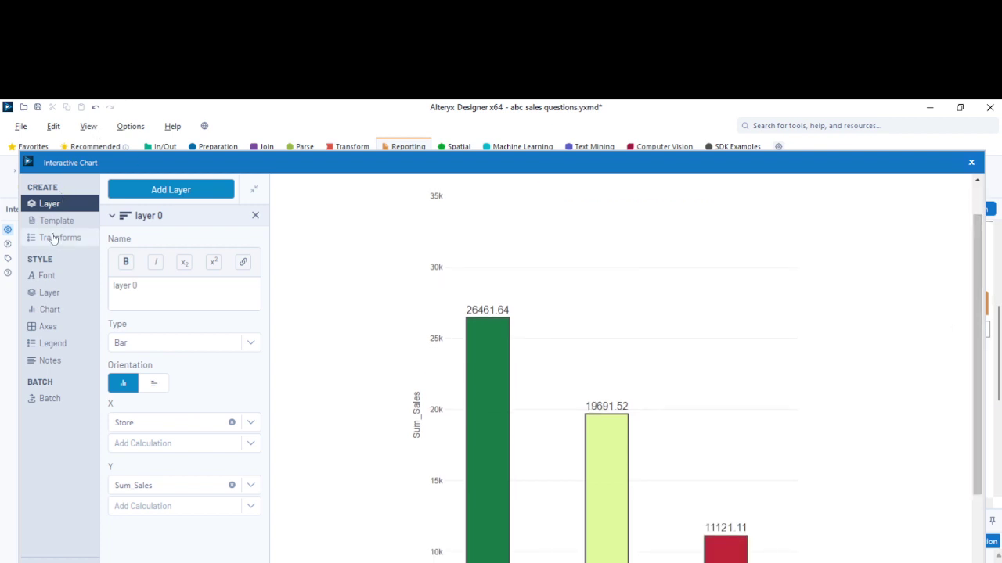
{"action": "scroll", "coordinate": [845, 395], "scroll_direction": "down", "scroll_amount": 3}
{"action": "scroll", "coordinate": [843, 397], "scroll_direction": "up", "scroll_amount": 5}
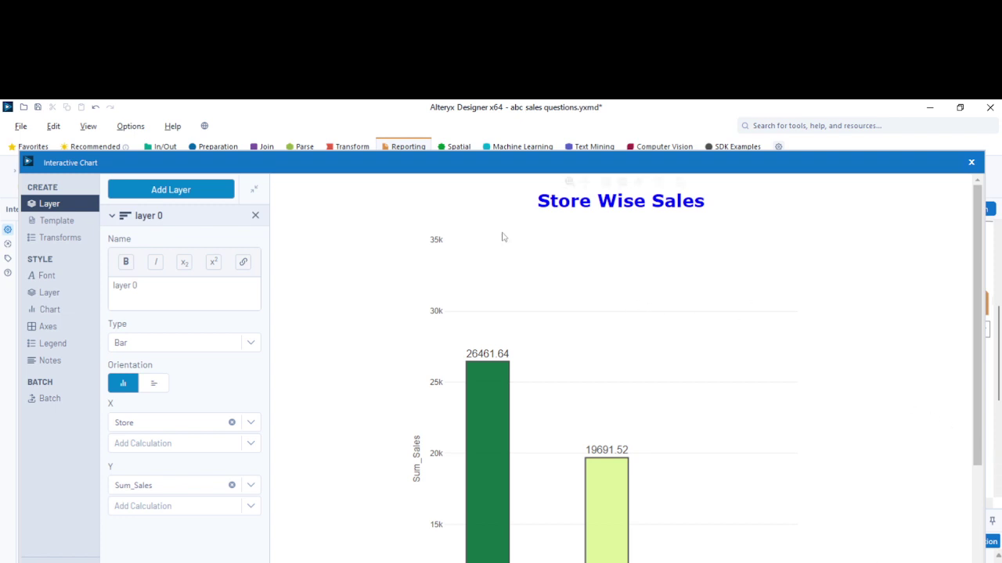
Review the chart display, margin and global font settings, then close the editor
{"action": "left_click", "coordinate": [50, 312]}
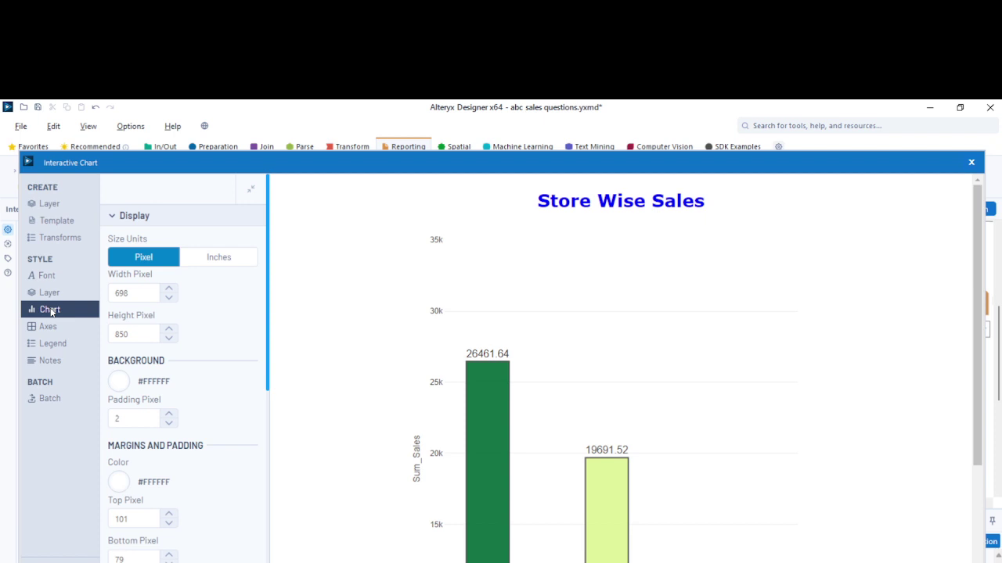
{"action": "scroll", "coordinate": [897, 423], "scroll_direction": "down", "scroll_amount": 3}
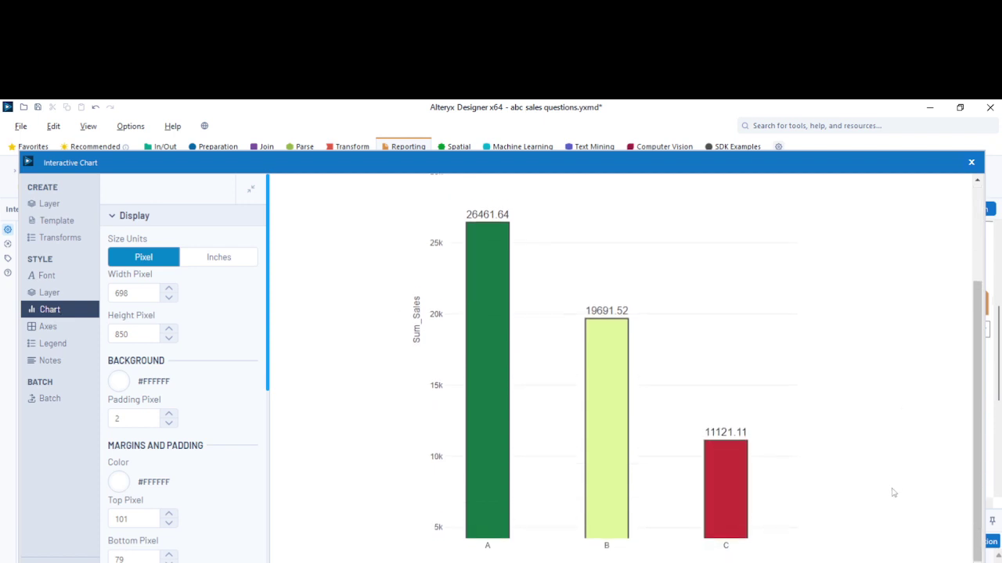
{"action": "scroll", "coordinate": [890, 491], "scroll_direction": "up", "scroll_amount": 4}
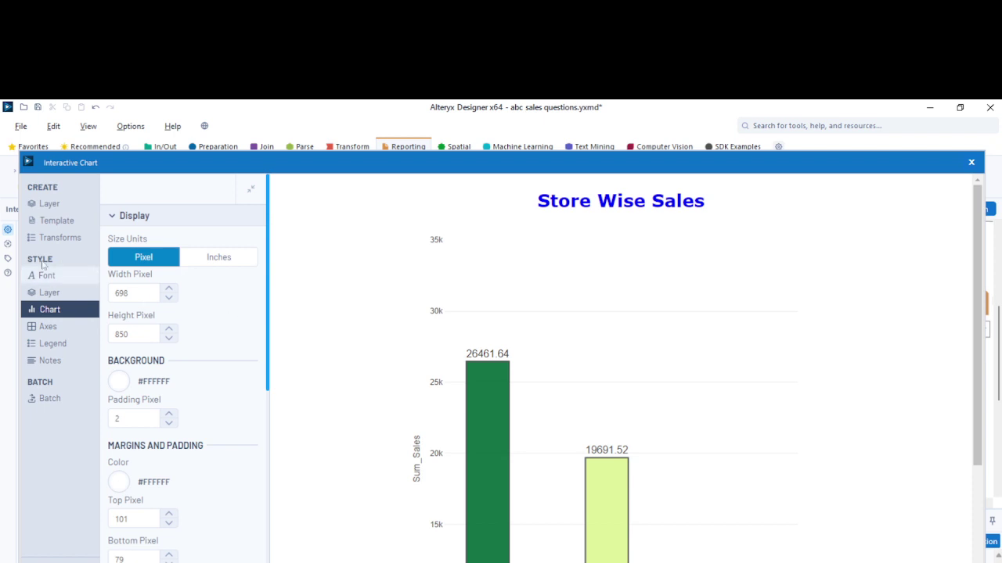
{"action": "left_click", "coordinate": [48, 278]}
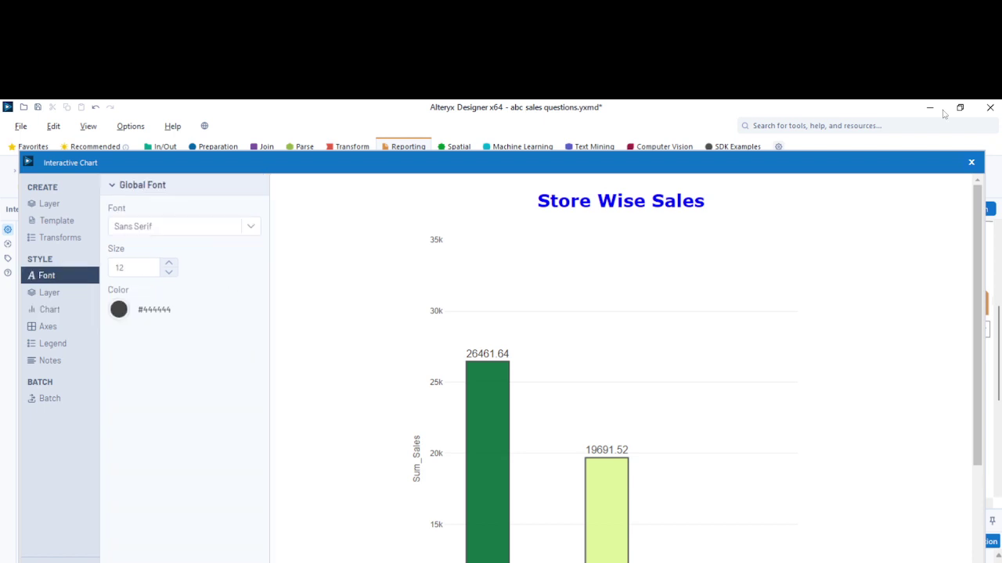
{"action": "left_click", "coordinate": [972, 163]}
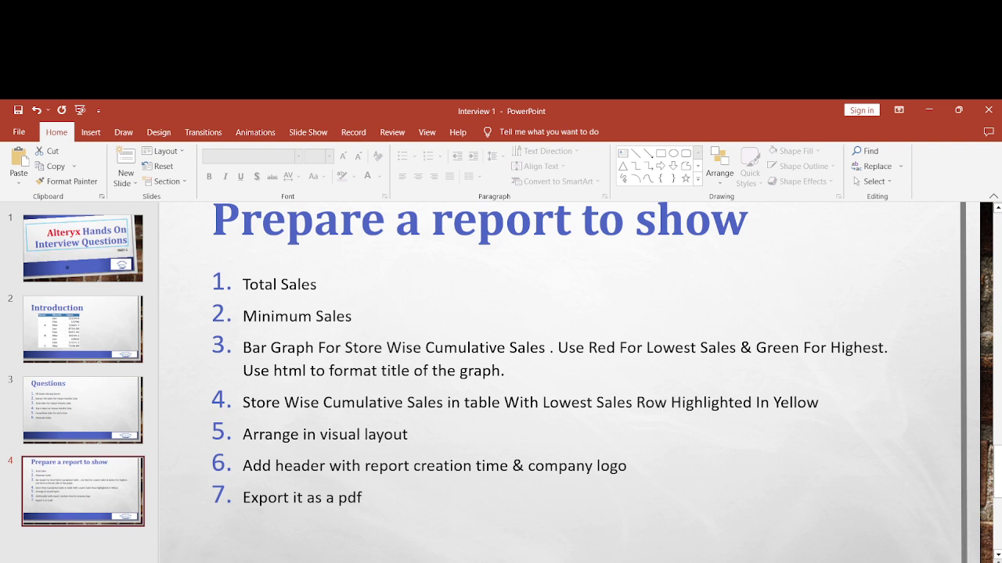
Back in the workflow, inspect the Sales Per Store summary and its browsed records
{"action": "key", "text": "alt+Tab"}
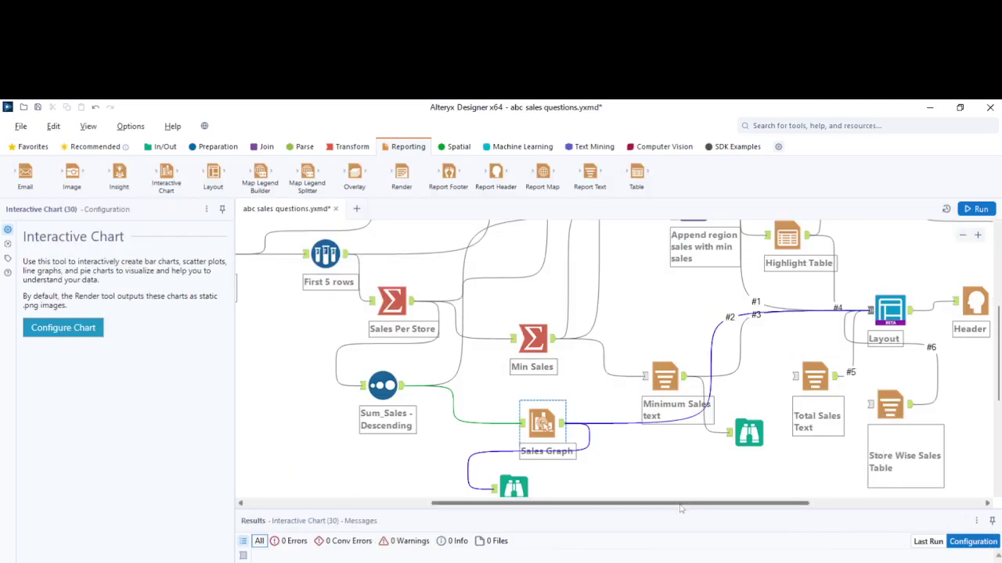
{"action": "left_click_drag", "start_coordinate": [680, 508], "coordinate": [817, 511]}
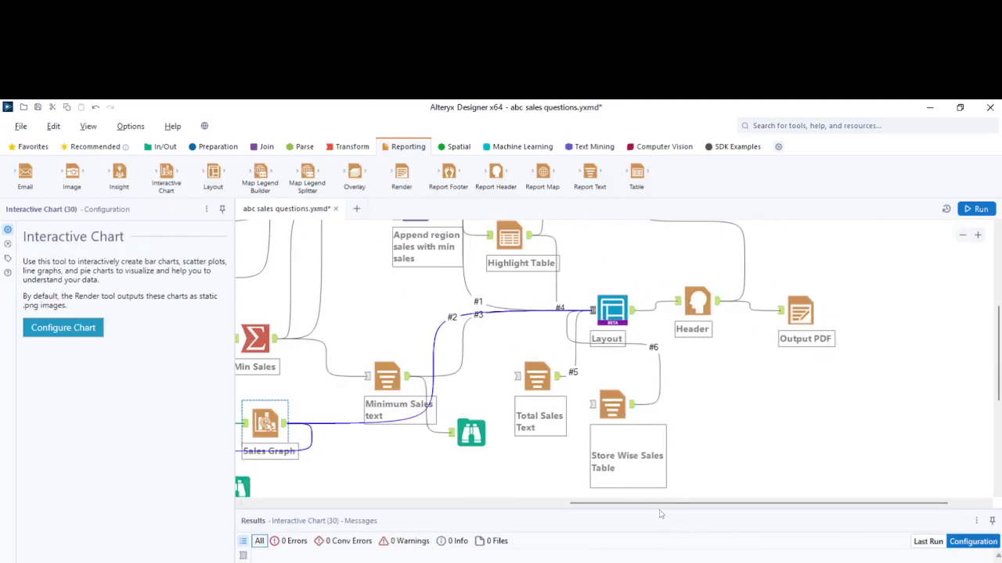
{"action": "left_click_drag", "start_coordinate": [658, 503], "coordinate": [605, 485]}
{"action": "scroll", "coordinate": [605, 485], "scroll_direction": "up", "scroll_amount": 2}
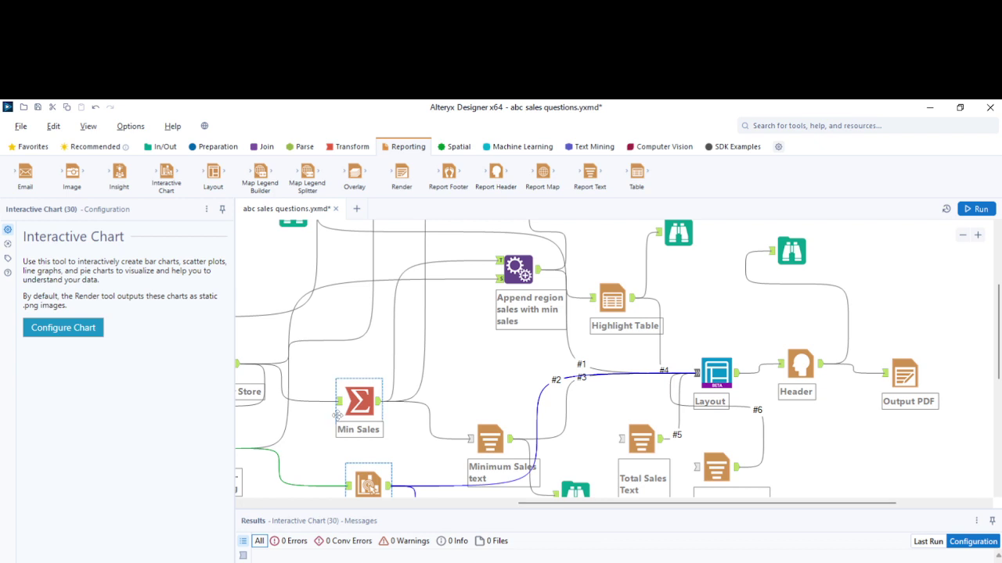
{"action": "left_click_drag", "start_coordinate": [532, 503], "coordinate": [492, 503]}
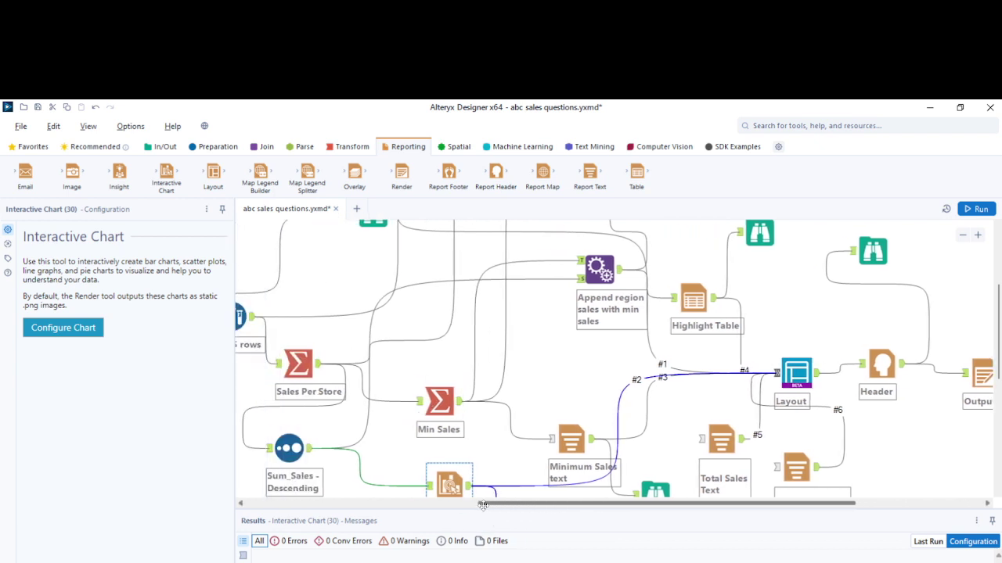
{"action": "scroll", "coordinate": [409, 390], "scroll_direction": "up", "scroll_amount": 1}
{"action": "scroll", "coordinate": [375, 428], "scroll_direction": "up", "scroll_amount": 1}
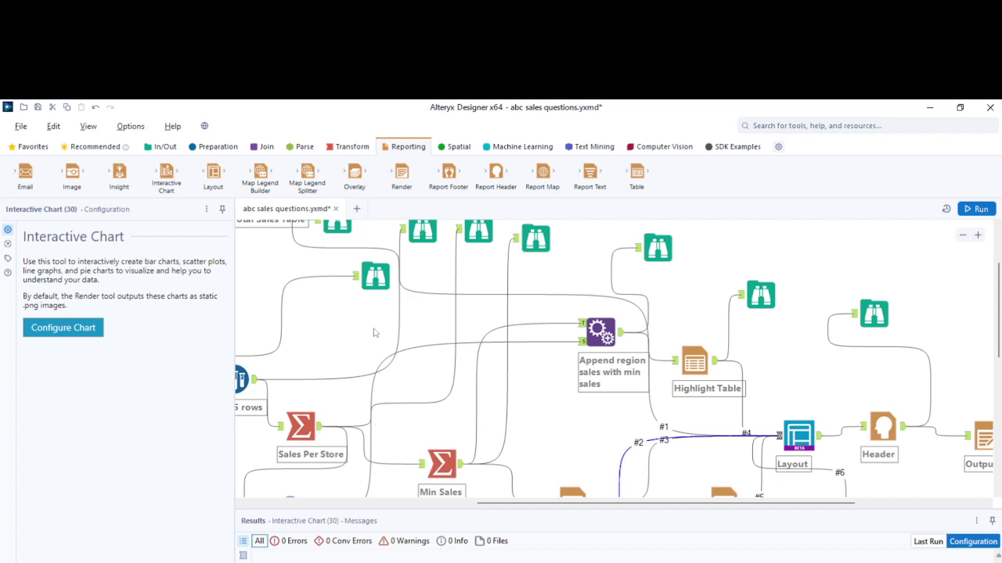
{"action": "left_click", "coordinate": [301, 426]}
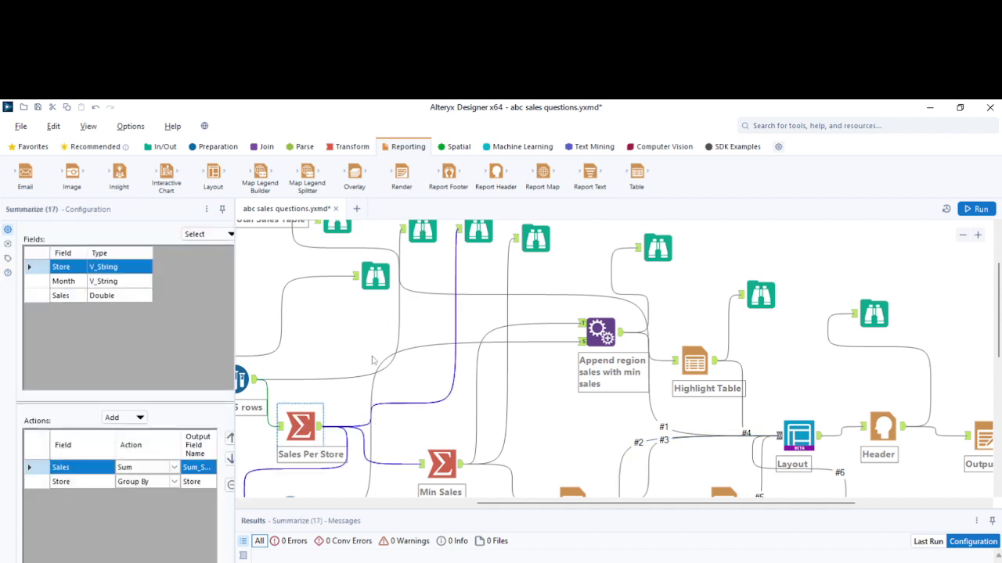
{"action": "left_click", "coordinate": [472, 241]}
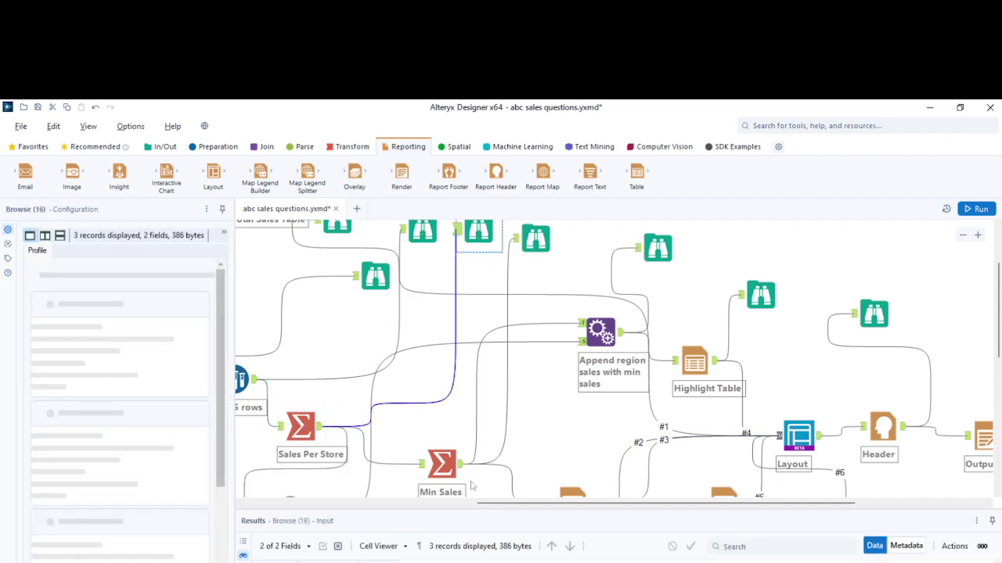
Check Min Sales and the appended output giving each store Min_Sum_Sales 11,121.11
{"action": "left_click", "coordinate": [442, 465]}
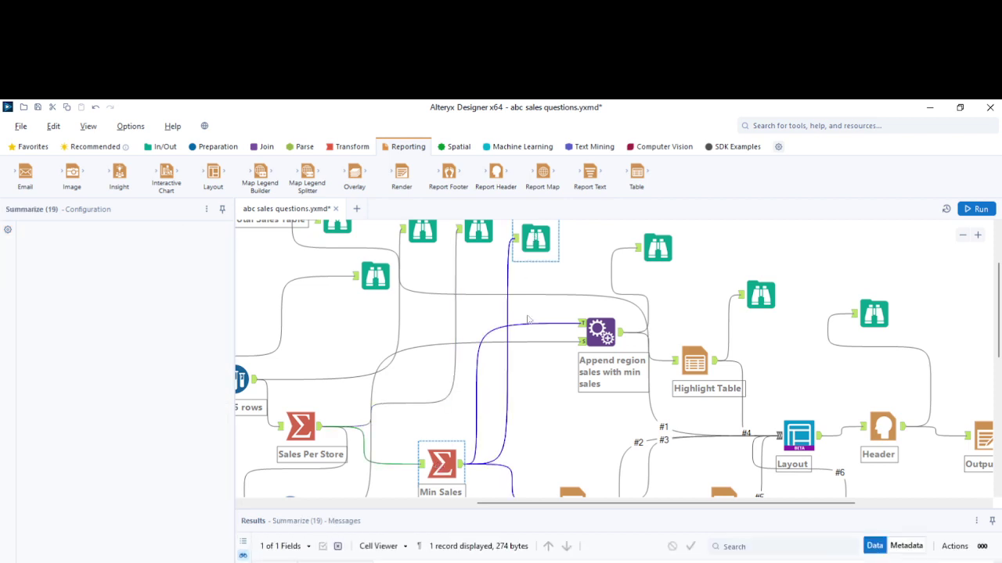
{"action": "left_click", "coordinate": [535, 239]}
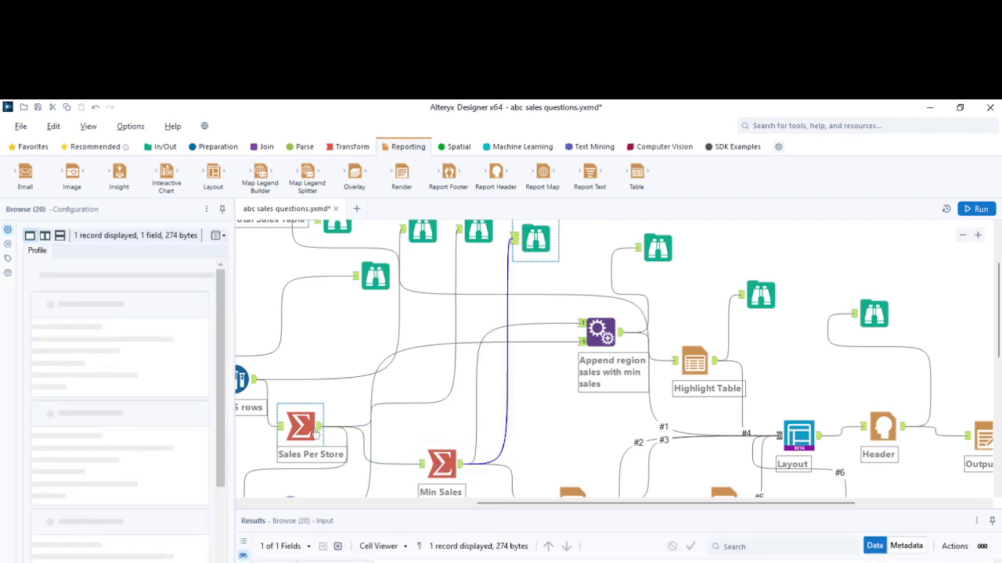
{"action": "left_click", "coordinate": [599, 332]}
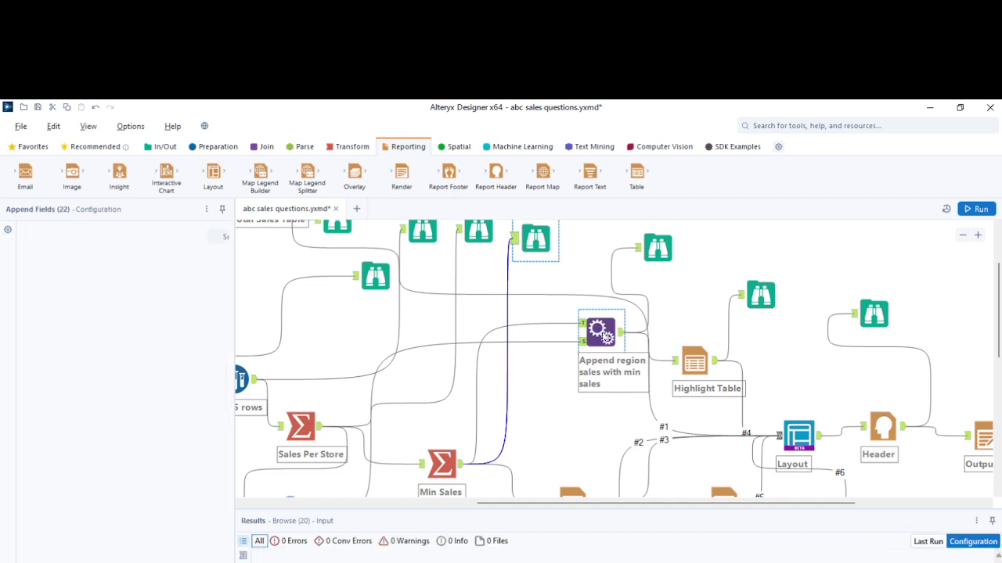
{"action": "left_click", "coordinate": [657, 248]}
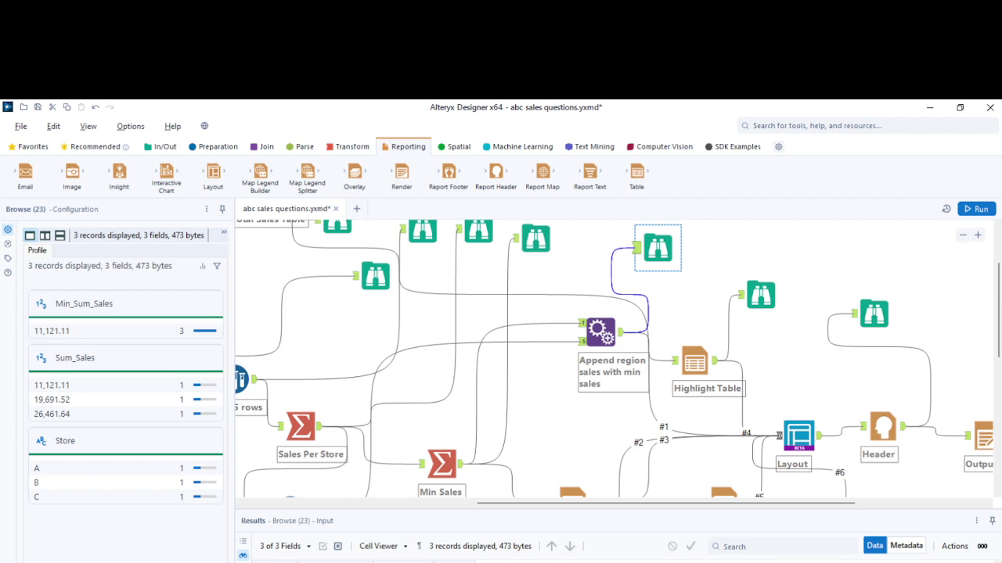
Include Store and Sum_Sales in the Highlight Table and review its yellow minimum-sales row rule
{"action": "left_click", "coordinate": [695, 361]}
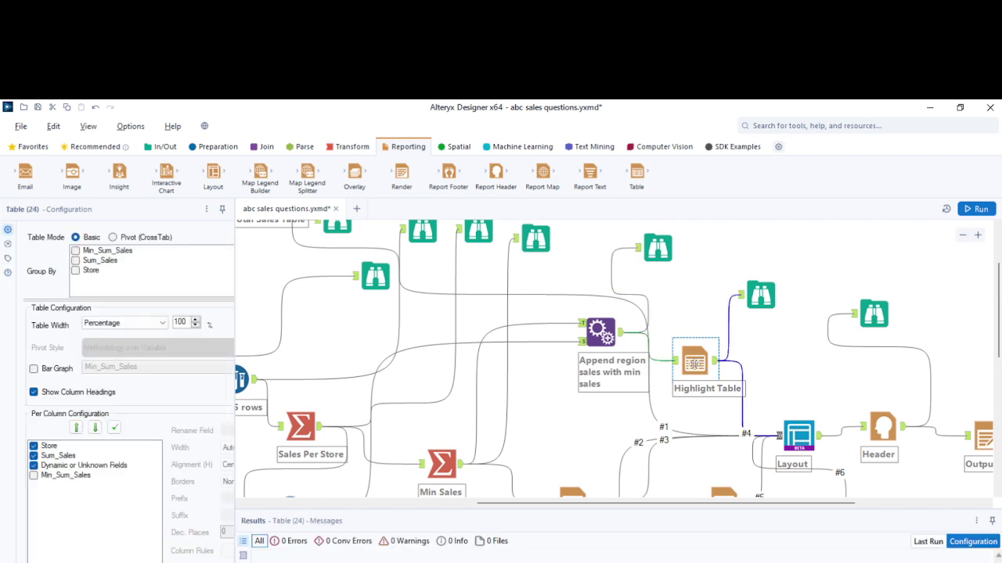
{"action": "left_click", "coordinate": [57, 447]}
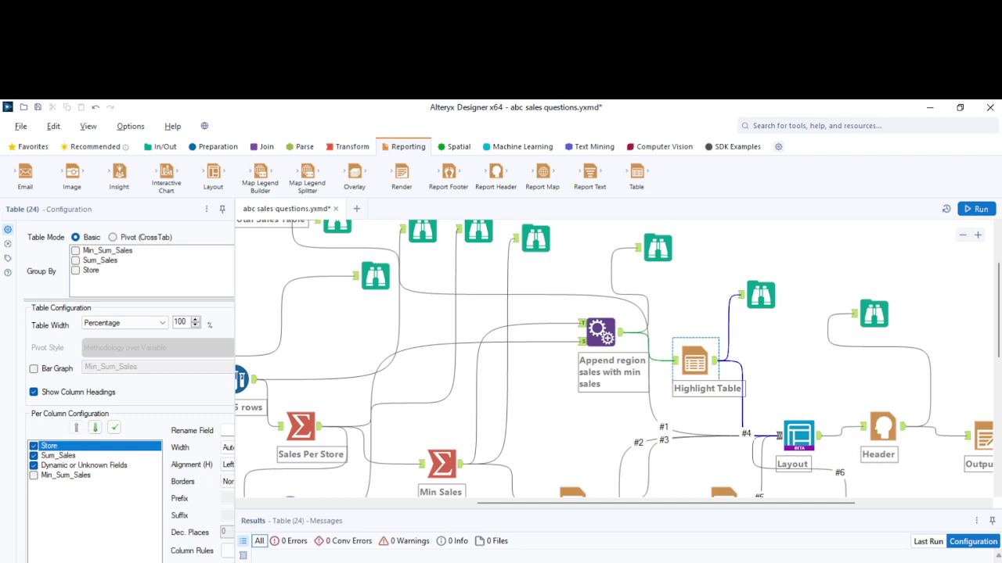
{"action": "scroll", "coordinate": [118, 392], "scroll_direction": "right", "scroll_amount": 3}
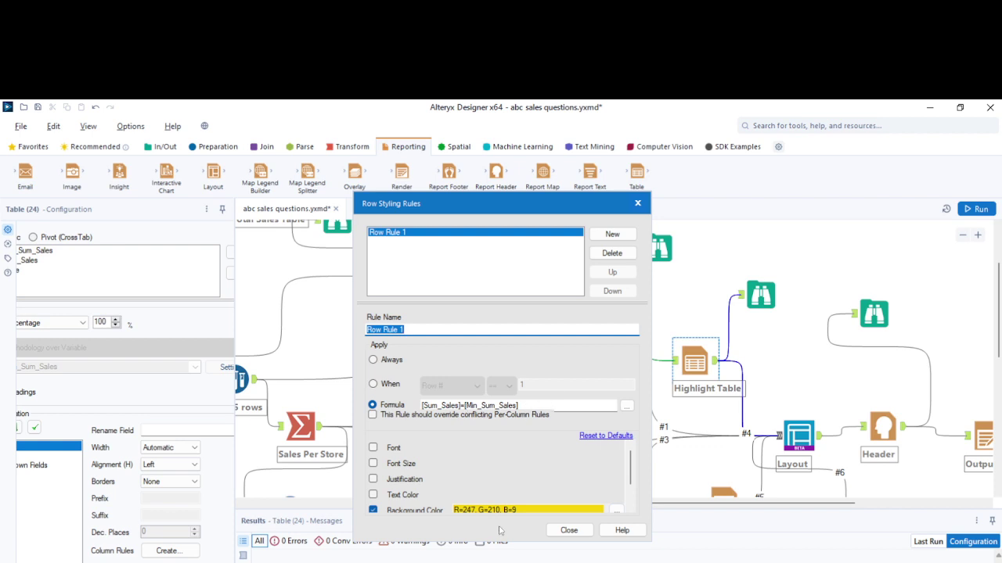
{"action": "scroll", "coordinate": [446, 505], "scroll_direction": "down", "scroll_amount": 1}
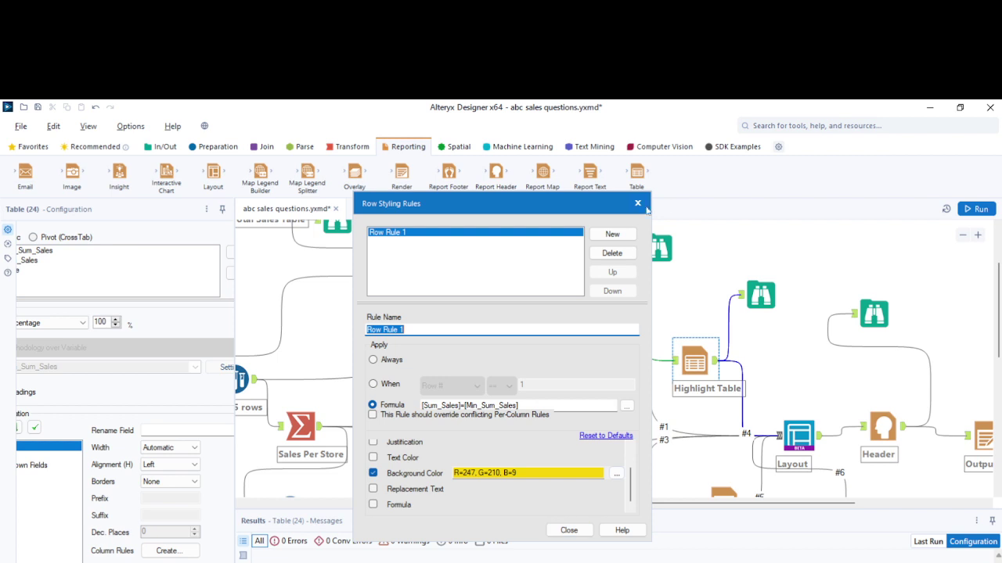
{"action": "left_click", "coordinate": [634, 206]}
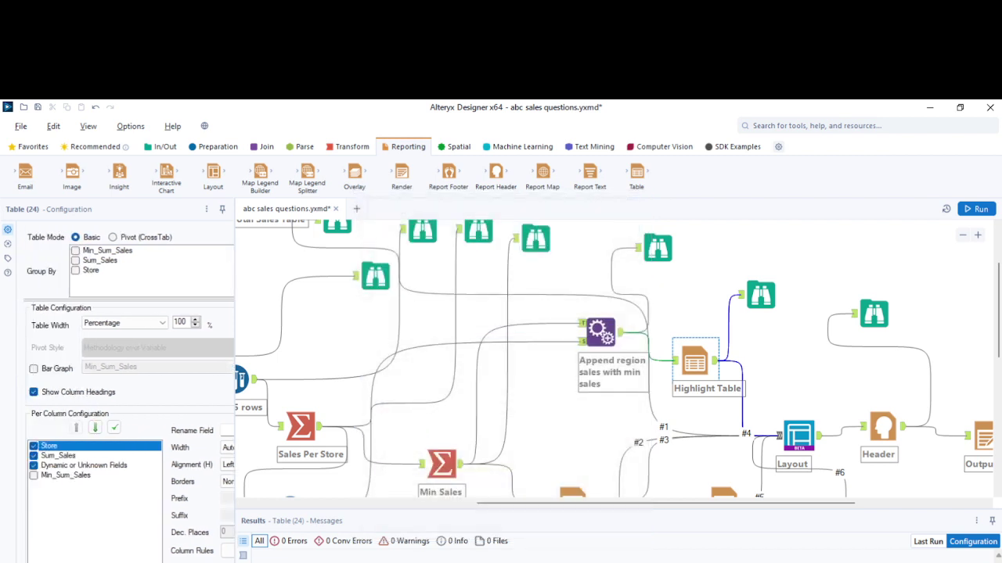
{"action": "scroll", "coordinate": [182, 560], "scroll_direction": "right", "scroll_amount": 2}
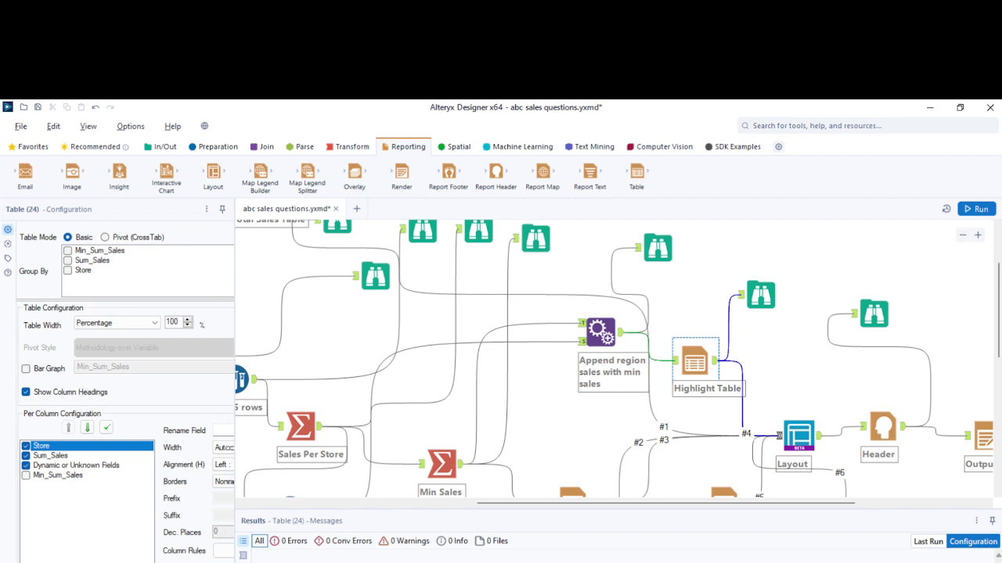
{"action": "scroll", "coordinate": [125, 470], "scroll_direction": "left", "scroll_amount": 2}
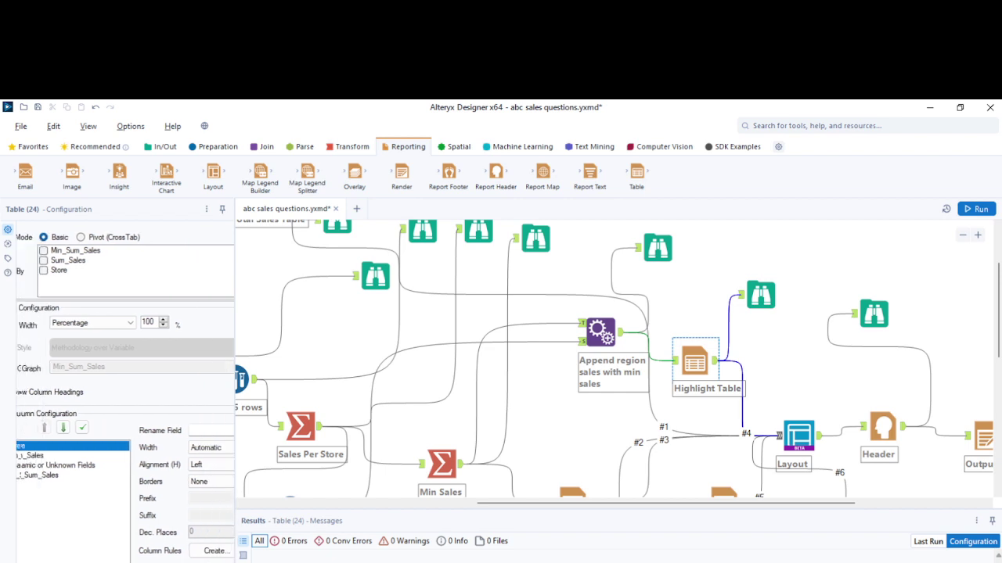
{"action": "left_click", "coordinate": [59, 456]}
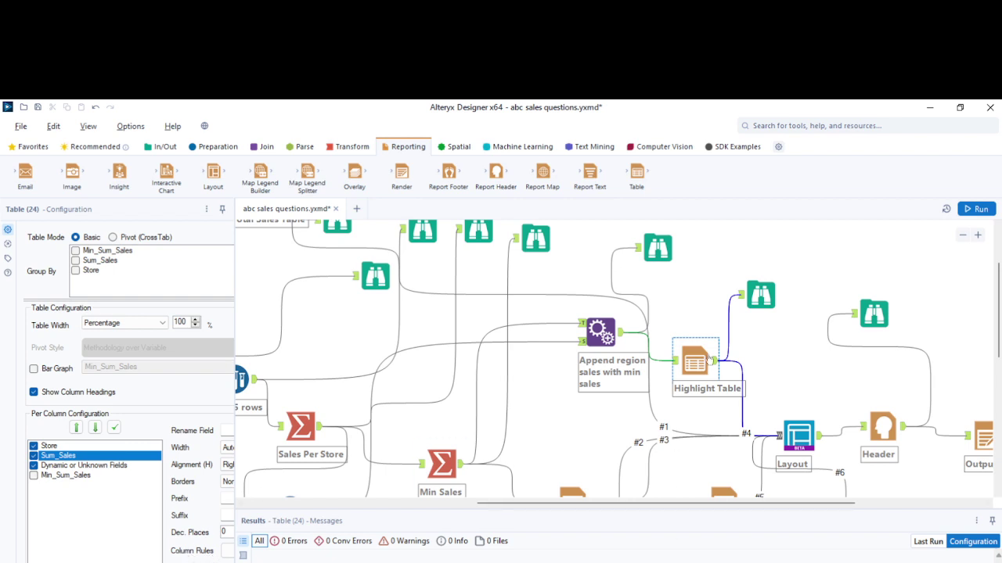
Preview the highlighted store table with store C's row in yellow, and check the requirements slide
{"action": "left_click", "coordinate": [756, 299]}
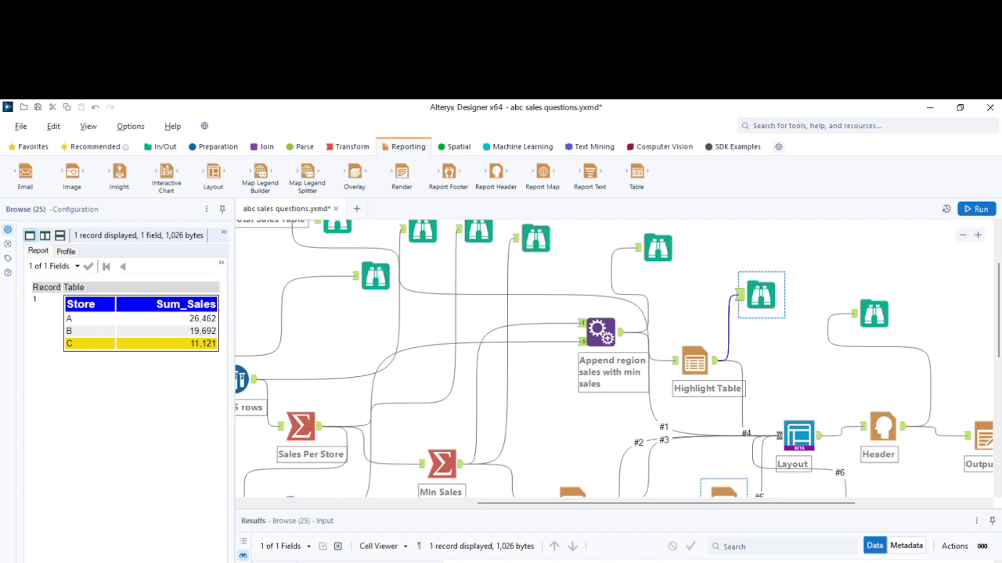
{"action": "left_click", "coordinate": [610, 544]}
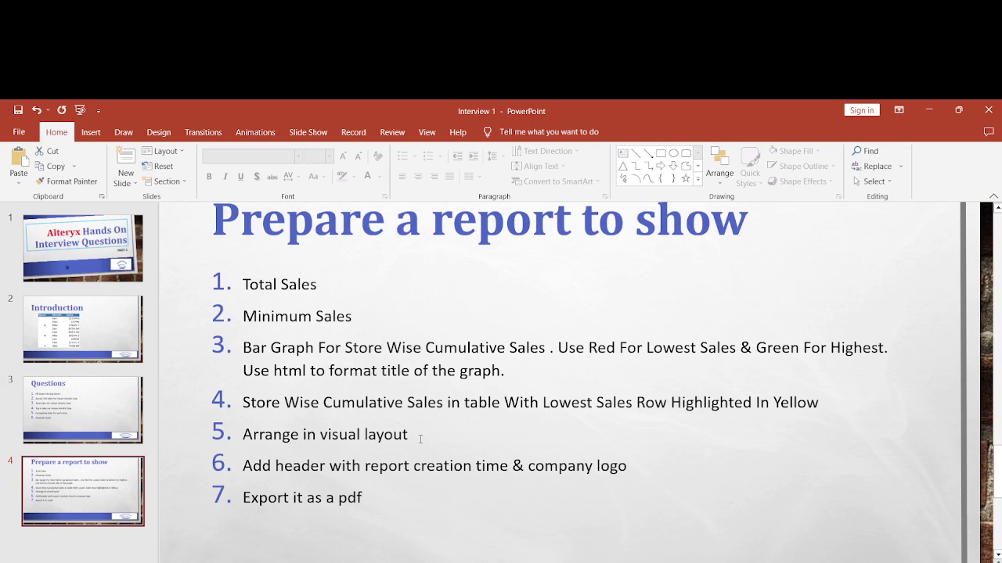
{"action": "left_click", "coordinate": [610, 544]}
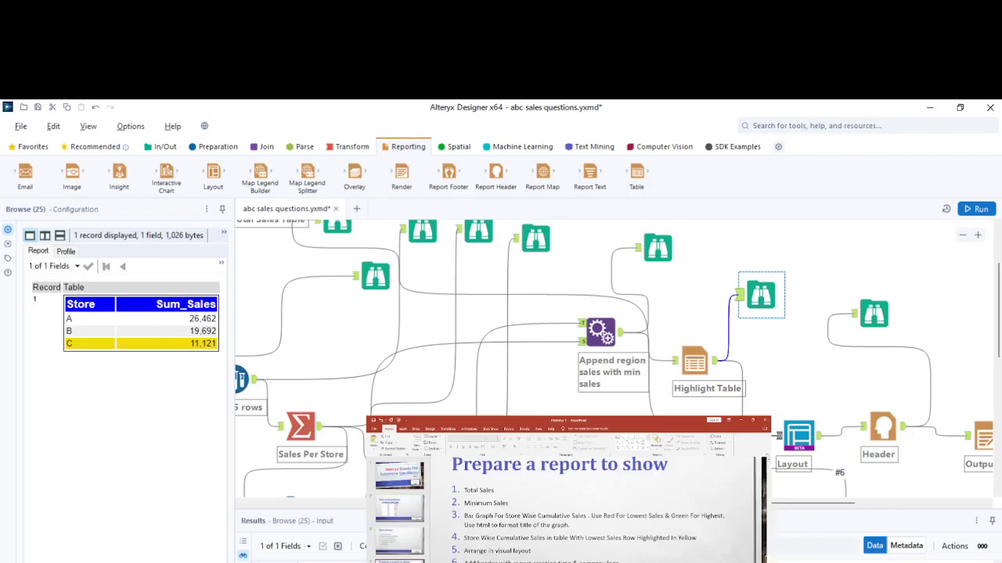
Review the text, table and chart elements in the Layout tool's visual layout editor
{"action": "scroll", "coordinate": [798, 442], "scroll_direction": "down", "scroll_amount": 1}
{"action": "left_click", "coordinate": [798, 405]}
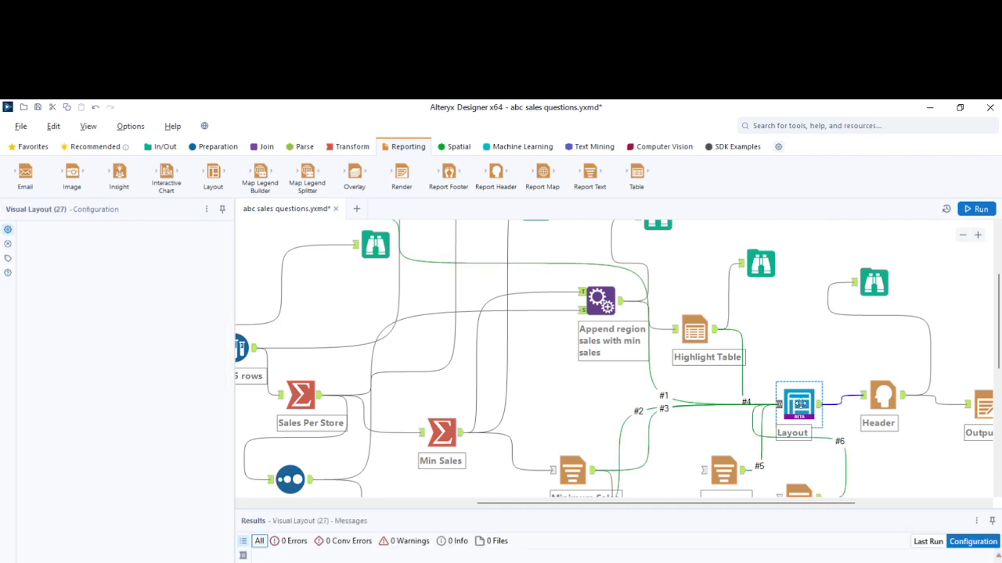
{"action": "left_click", "coordinate": [46, 327]}
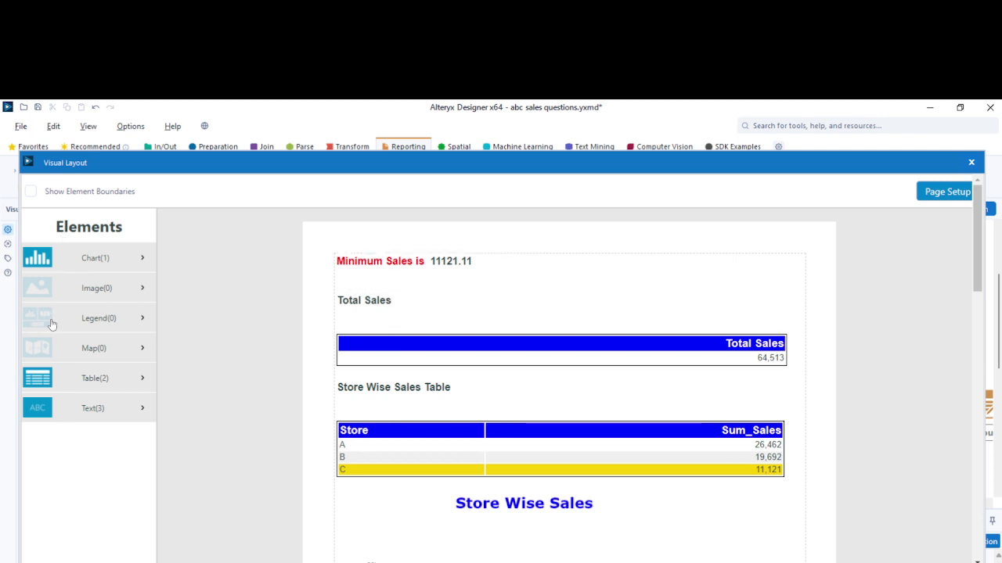
{"action": "left_click", "coordinate": [142, 409]}
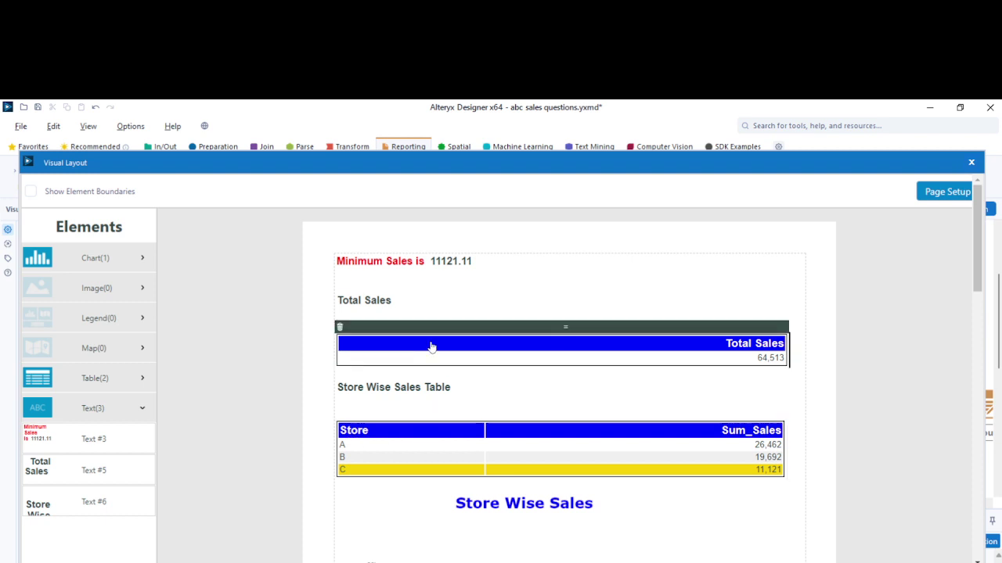
{"action": "left_click", "coordinate": [134, 381]}
{"action": "mouse_move", "coordinate": [93, 409]}
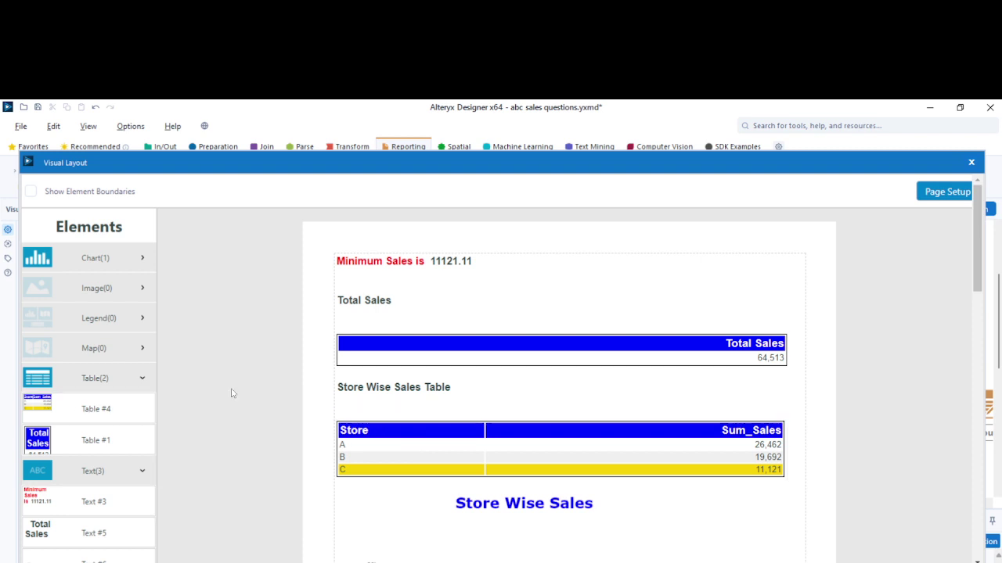
{"action": "scroll", "coordinate": [458, 456], "scroll_direction": "down", "scroll_amount": 1}
{"action": "scroll", "coordinate": [458, 456], "scroll_direction": "down", "scroll_amount": 2}
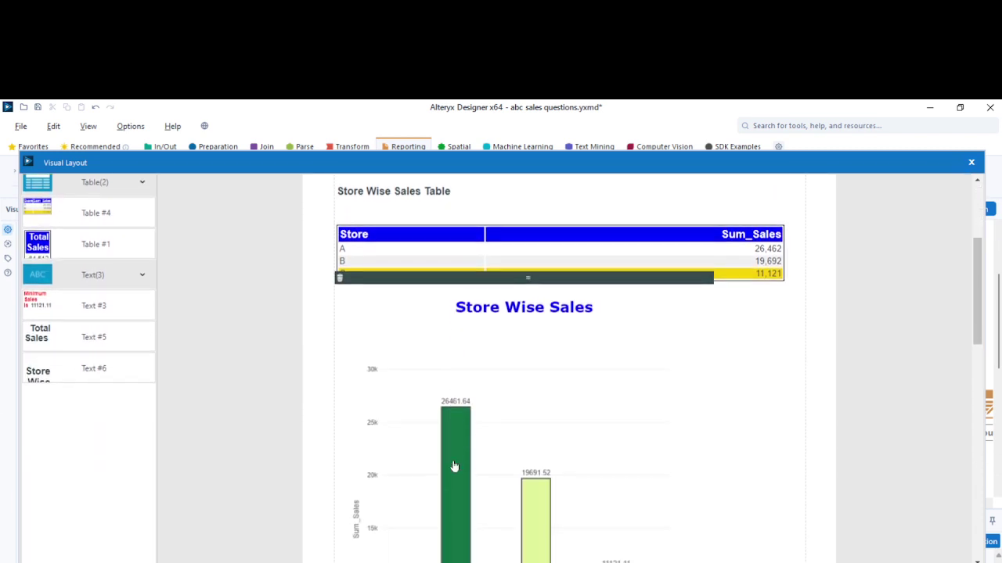
{"action": "scroll", "coordinate": [454, 465], "scroll_direction": "up", "scroll_amount": 2}
{"action": "scroll", "coordinate": [134, 416], "scroll_direction": "up", "scroll_amount": 1}
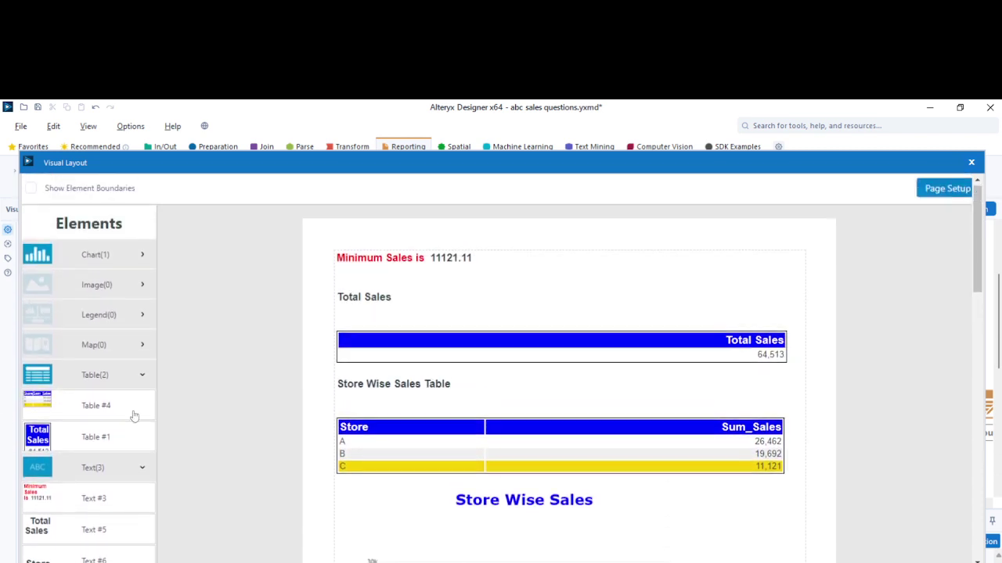
{"action": "left_click", "coordinate": [110, 263]}
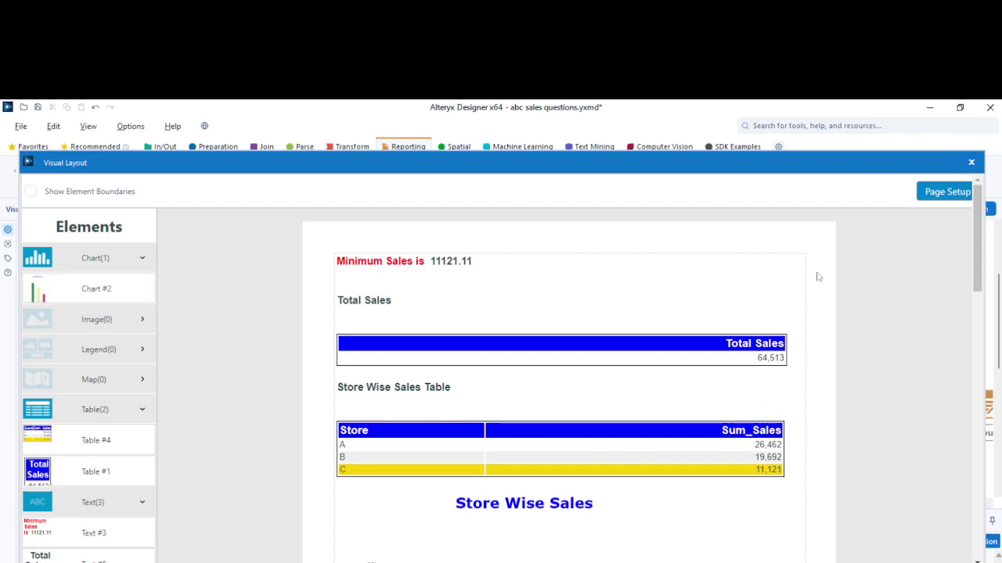
Set the page setup report type to PDF and close the layout editor
{"action": "left_click", "coordinate": [943, 192]}
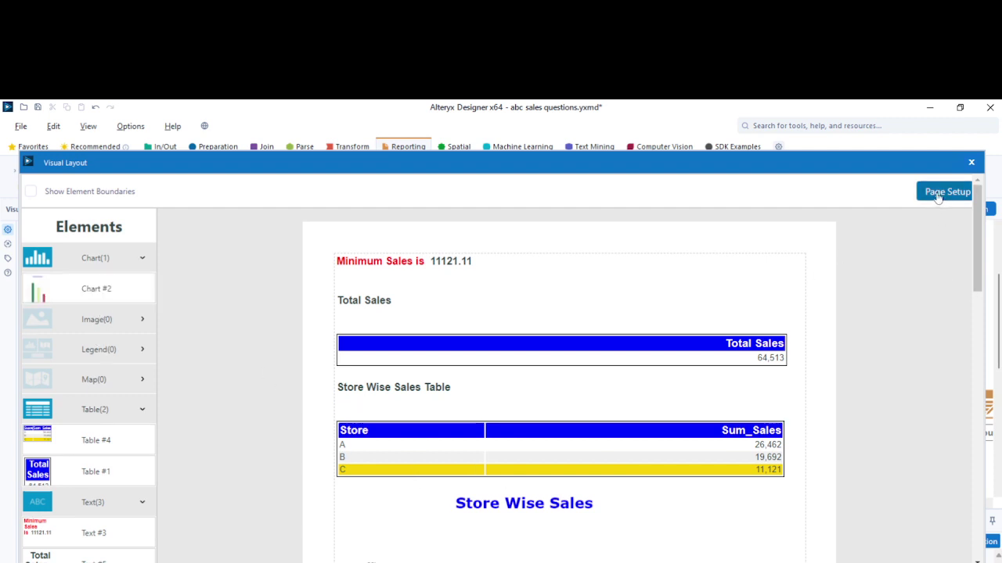
{"action": "left_click", "coordinate": [633, 239]}
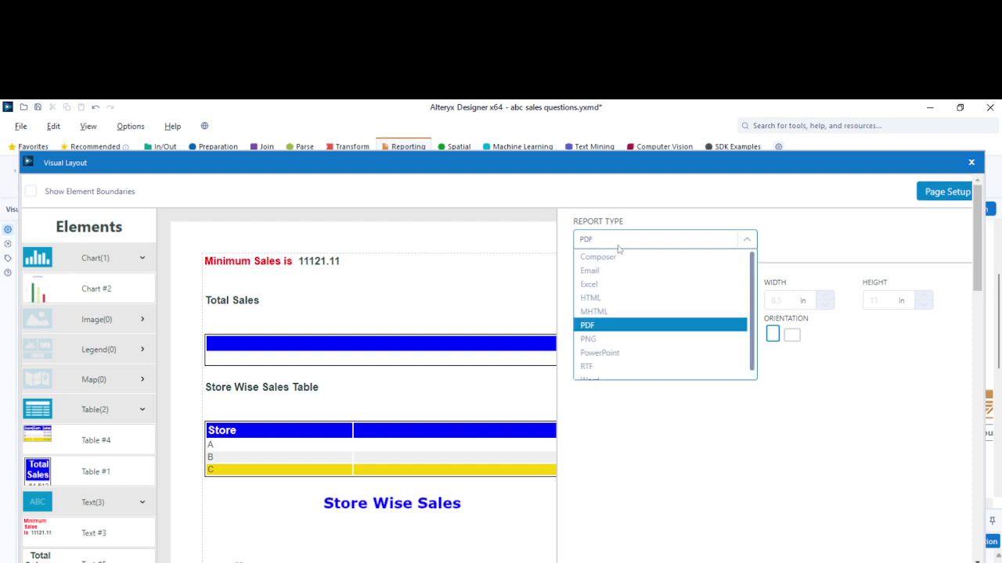
{"action": "left_click", "coordinate": [601, 327]}
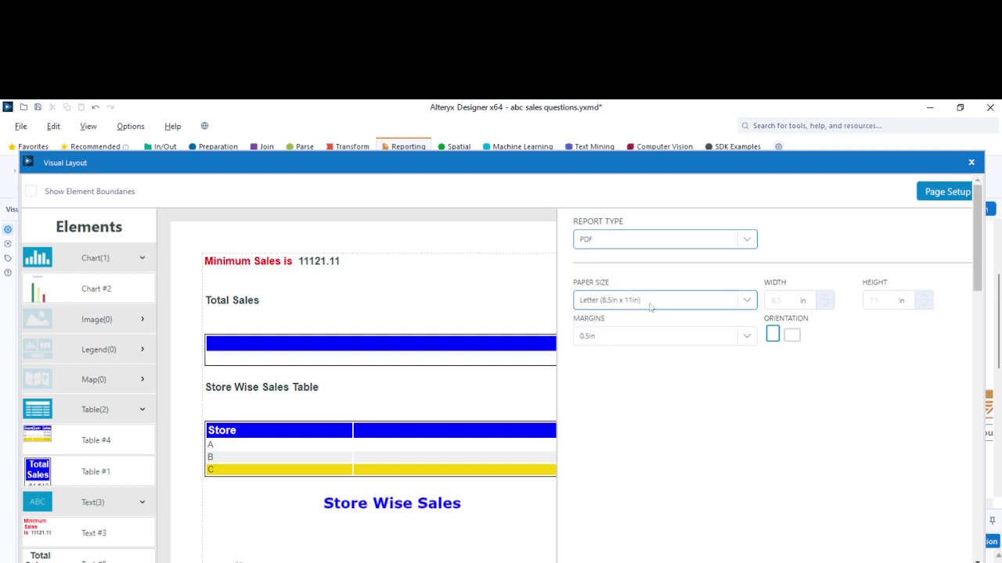
{"action": "left_click", "coordinate": [971, 163]}
Review the 'Total Sales' heading text and its formatting in the Total Sales Text tool
{"action": "scroll", "coordinate": [744, 451], "scroll_direction": "down", "scroll_amount": 2}
{"action": "left_click", "coordinate": [736, 415]}
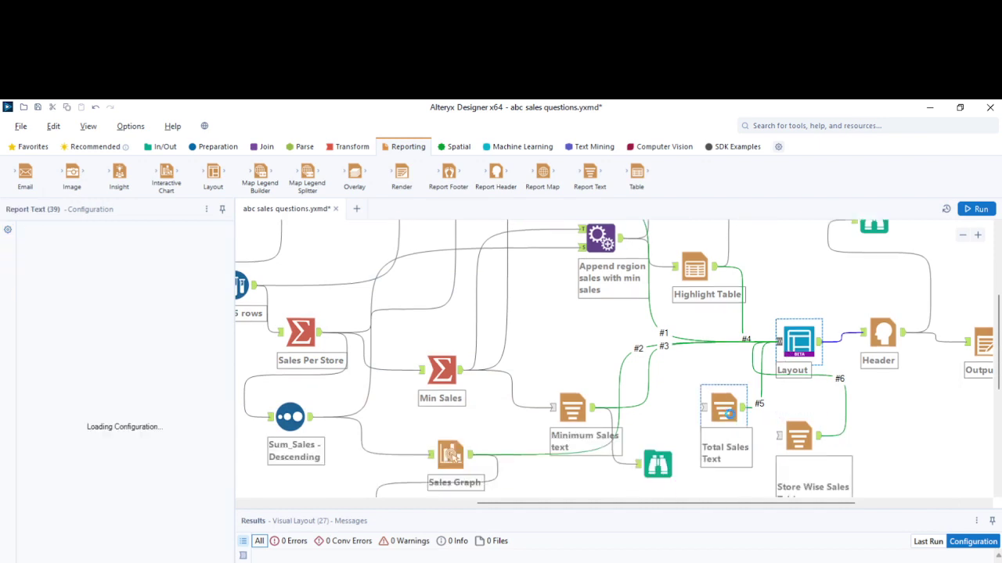
{"action": "left_click", "coordinate": [147, 420]}
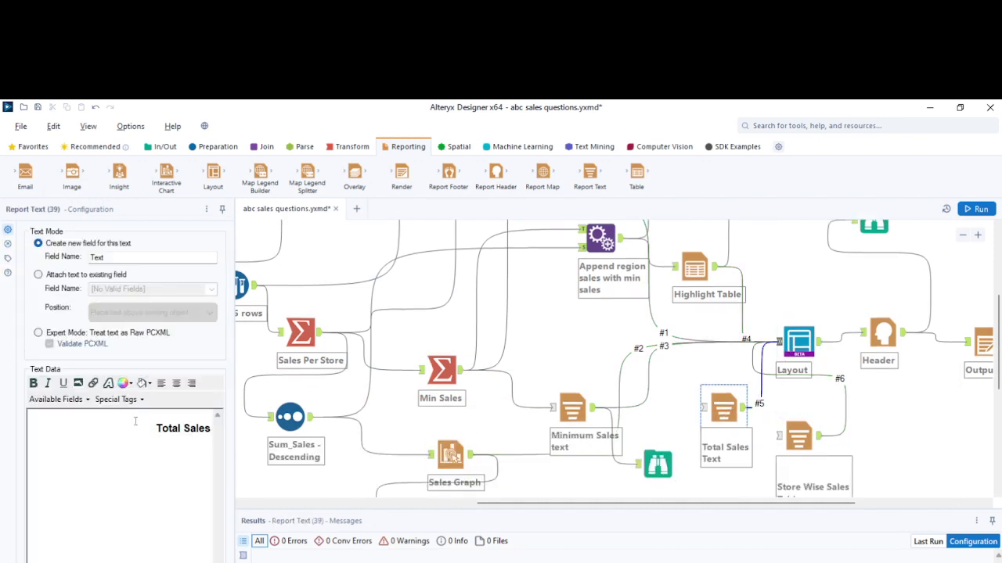
{"action": "left_click", "coordinate": [148, 446]}
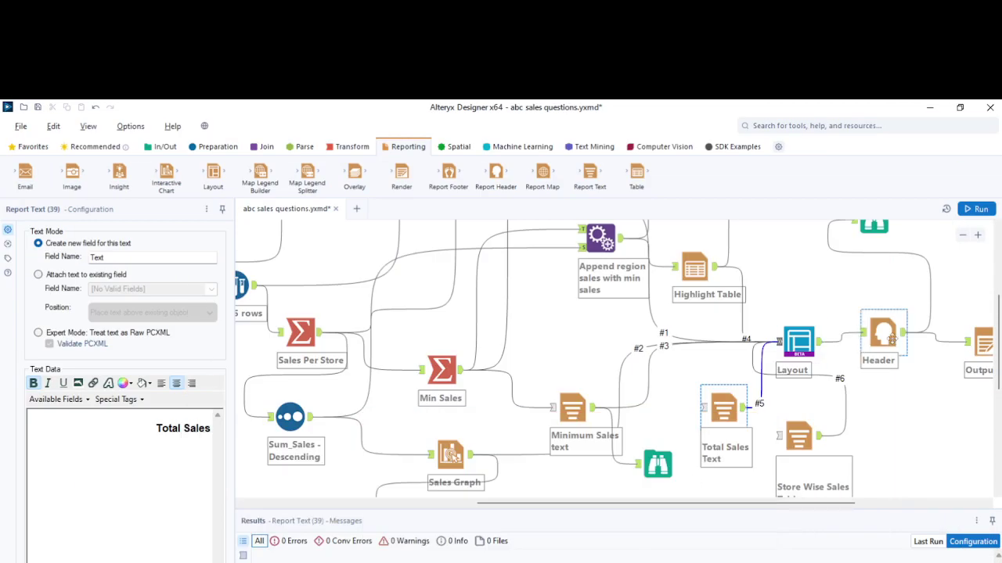
Review the Report Header's 'Sales Report' title, date-time and logo, then preview the header
{"action": "left_click", "coordinate": [889, 336]}
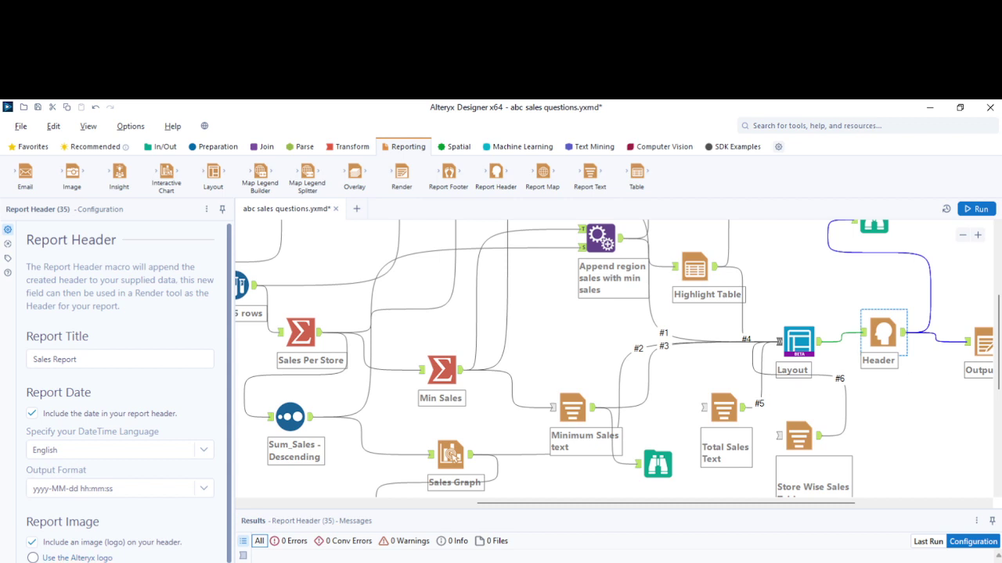
{"action": "scroll", "coordinate": [104, 558], "scroll_direction": "down", "scroll_amount": 2}
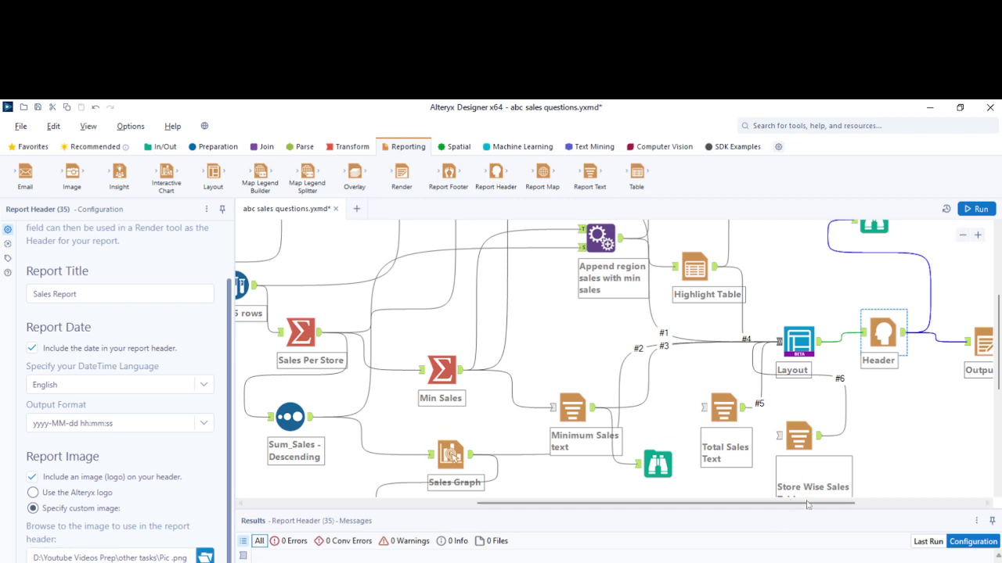
{"action": "scroll", "coordinate": [883, 398], "scroll_direction": "up", "scroll_amount": 1}
{"action": "left_click", "coordinate": [874, 252]}
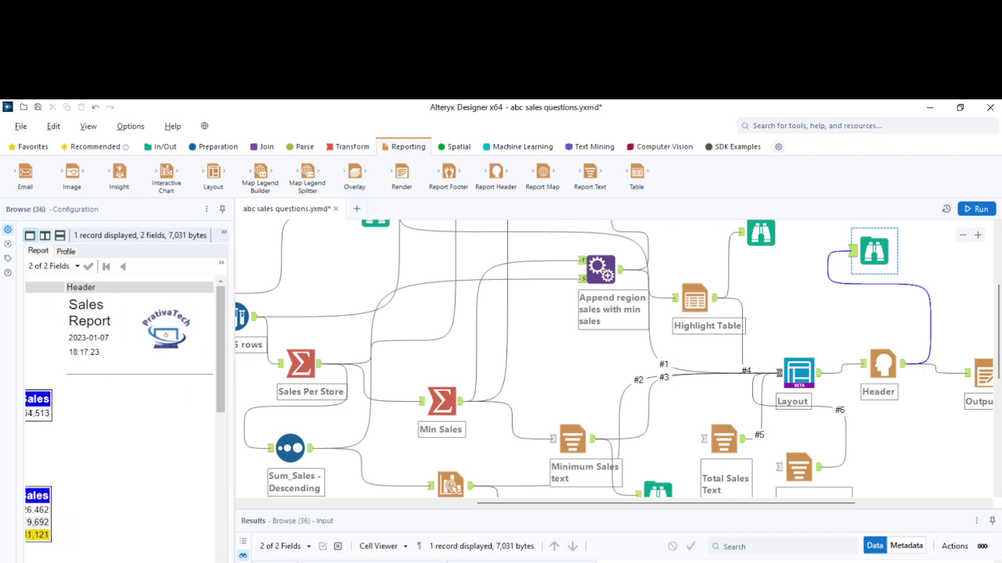
Turn on the Render tool's header using the Header field for the temporary PDF output
{"action": "left_click", "coordinate": [452, 487]}
{"action": "left_click", "coordinate": [980, 373]}
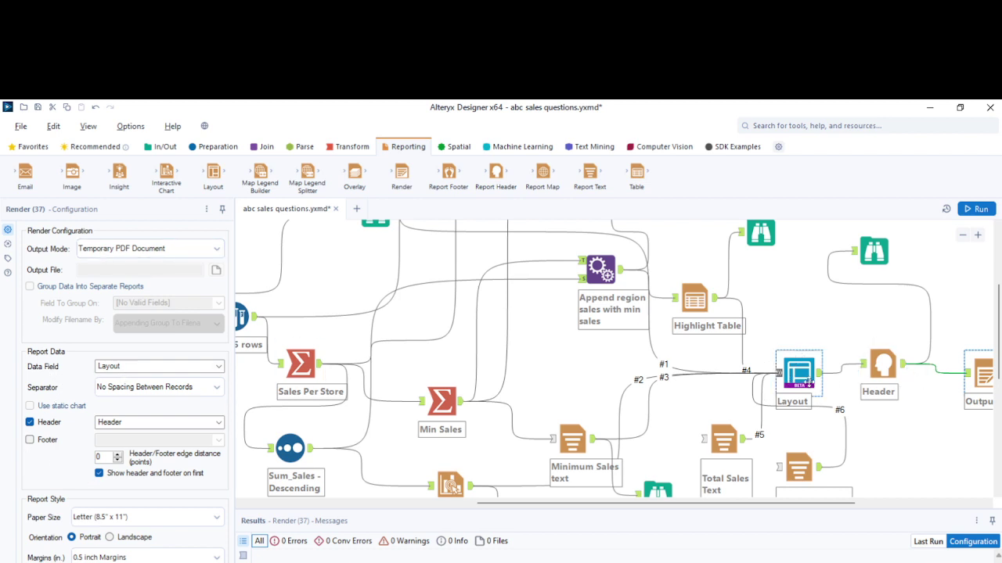
{"action": "left_click", "coordinate": [29, 423]}
{"action": "left_click", "coordinate": [127, 424]}
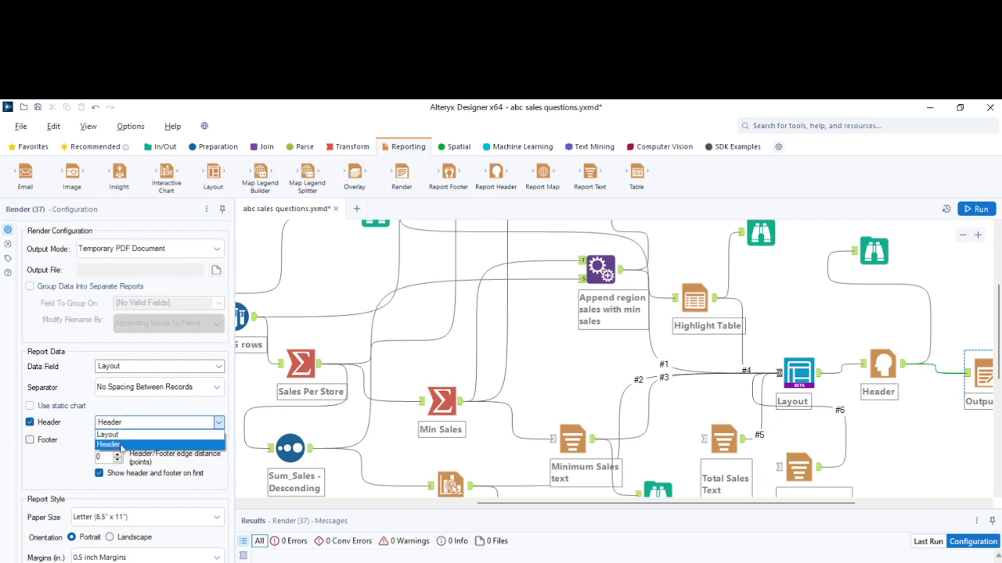
{"action": "left_click", "coordinate": [52, 441]}
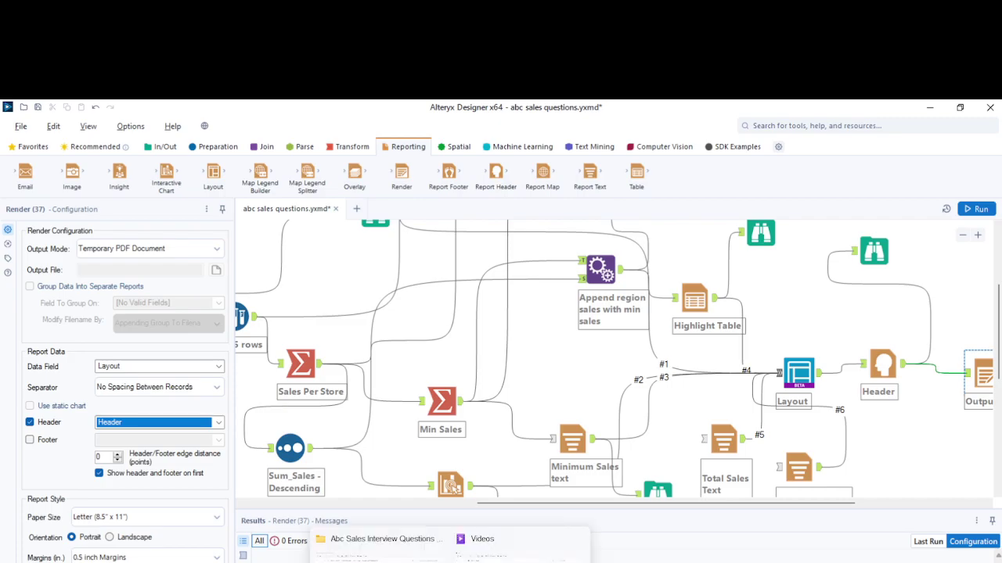
{"action": "left_click", "coordinate": [375, 541]}
Open the rendered PDF in Edge and highlight the 'Sales Report' title
{"action": "left_click", "coordinate": [150, 111]}
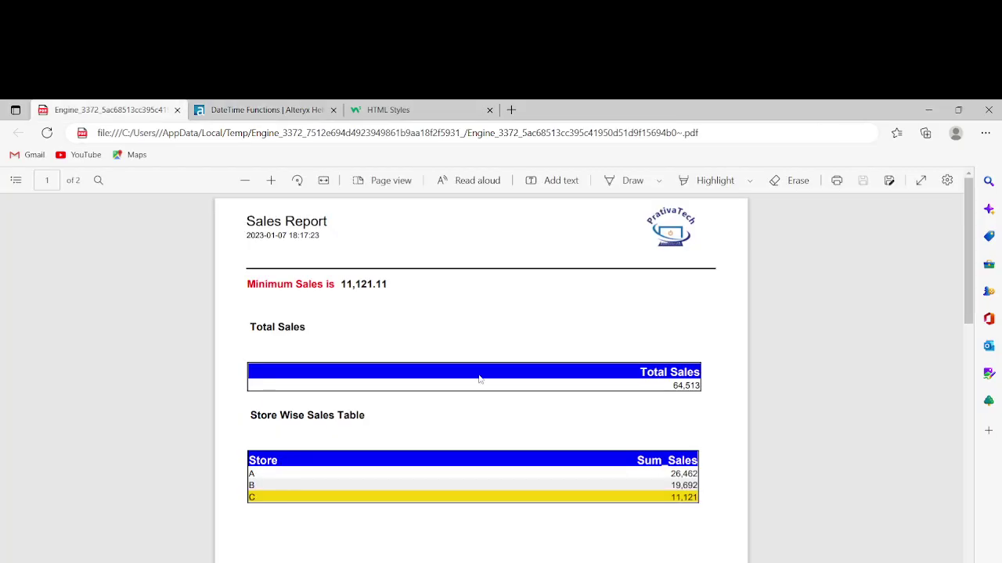
{"action": "double_click", "coordinate": [327, 221]}
{"action": "left_click_drag", "start_coordinate": [327, 222], "coordinate": [255, 221]}
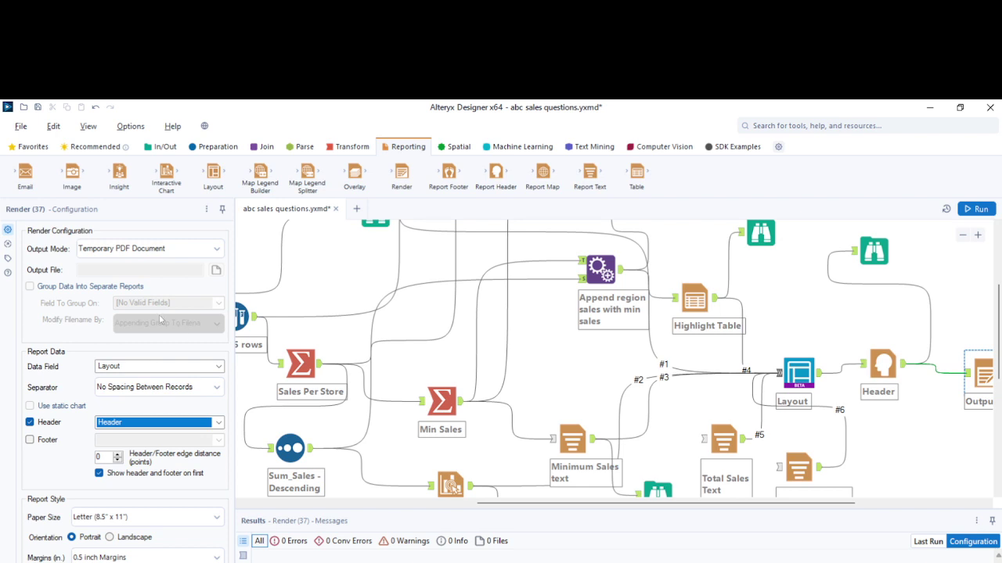
Keep Layout as the Render tool's data field
{"action": "left_click", "coordinate": [134, 367]}
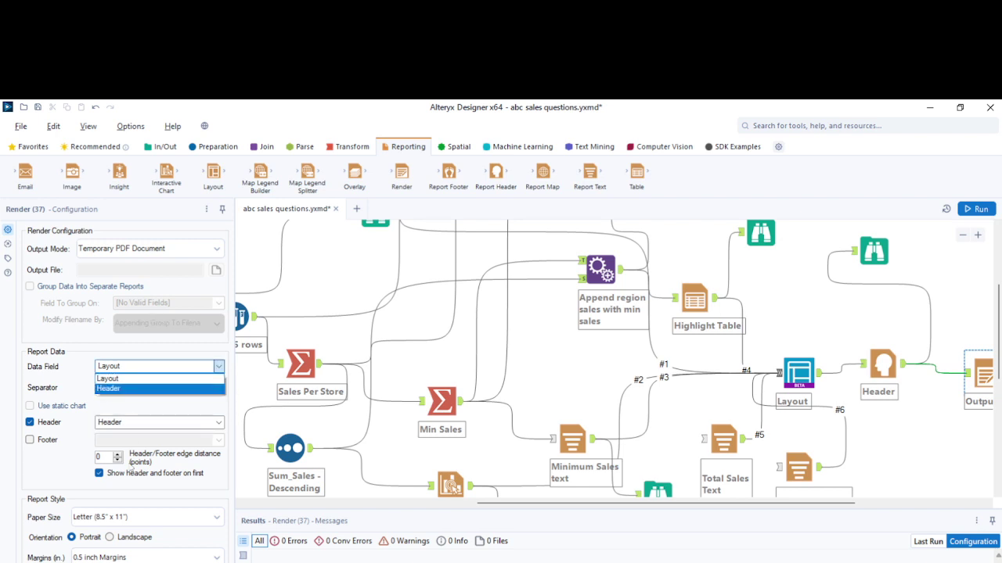
{"action": "left_click", "coordinate": [156, 471]}
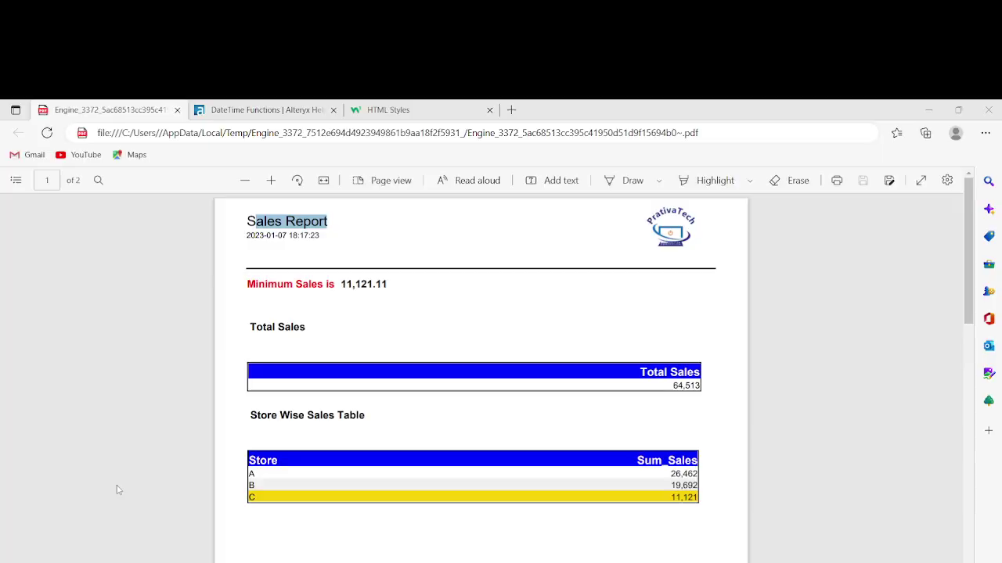
Scroll to page 2 of the PDF to inspect the green-to-red Store Wise Sales bar chart
{"action": "left_click", "coordinate": [283, 312]}
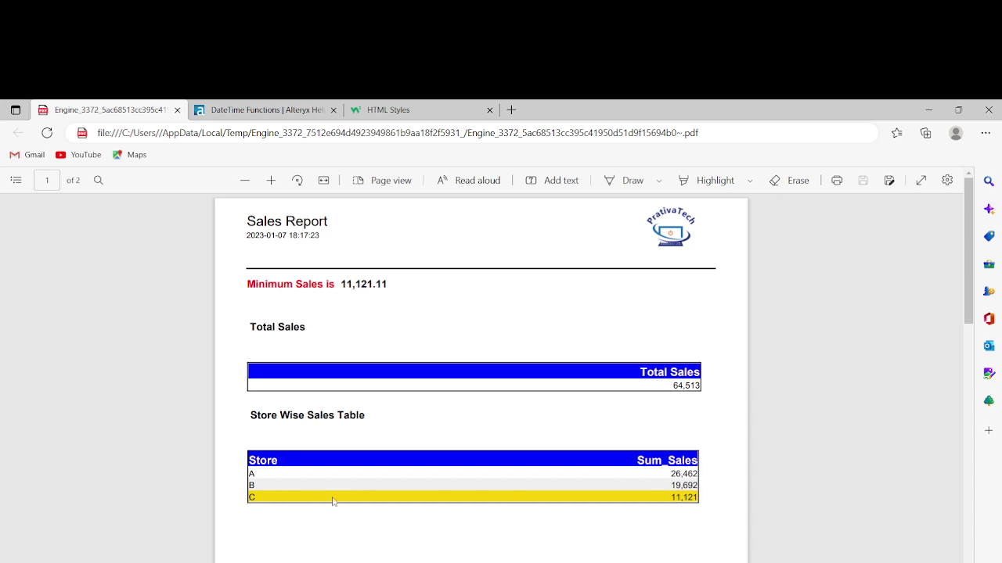
{"action": "scroll", "coordinate": [332, 501], "scroll_direction": "down", "scroll_amount": 2}
{"action": "scroll", "coordinate": [333, 502], "scroll_direction": "down", "scroll_amount": 2}
{"action": "scroll", "coordinate": [333, 501], "scroll_direction": "down", "scroll_amount": 2}
{"action": "scroll", "coordinate": [332, 502], "scroll_direction": "up", "scroll_amount": 1}
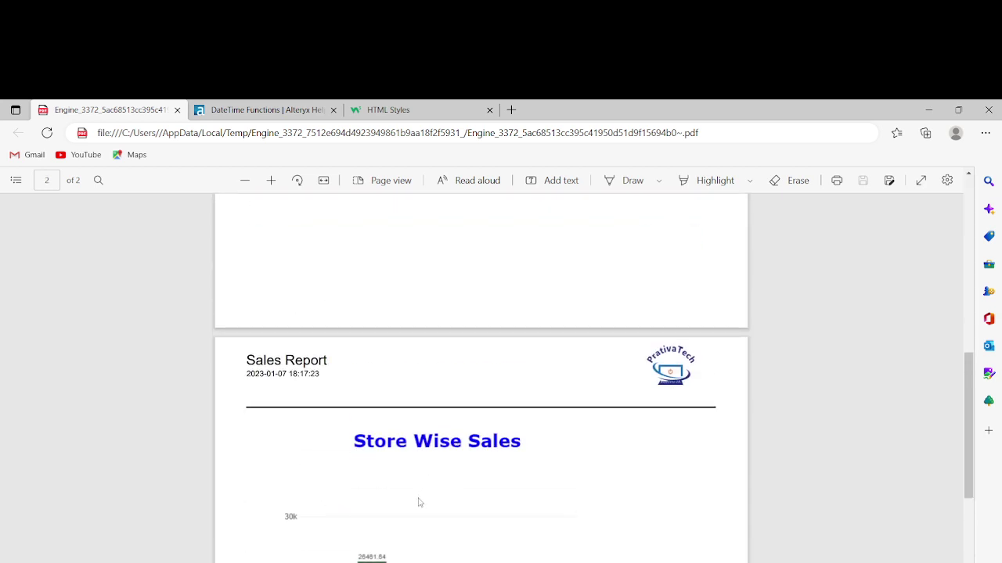
{"action": "scroll", "coordinate": [419, 502], "scroll_direction": "down", "scroll_amount": 3}
{"action": "scroll", "coordinate": [419, 503], "scroll_direction": "down", "scroll_amount": 2}
{"action": "scroll", "coordinate": [355, 409], "scroll_direction": "up", "scroll_amount": 2}
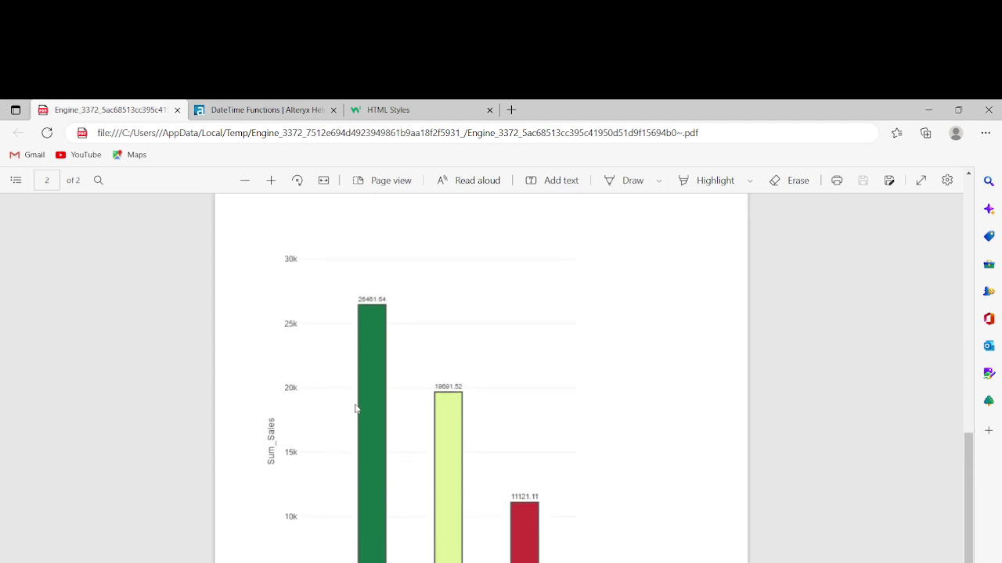
{"action": "scroll", "coordinate": [396, 506], "scroll_direction": "down", "scroll_amount": 1}
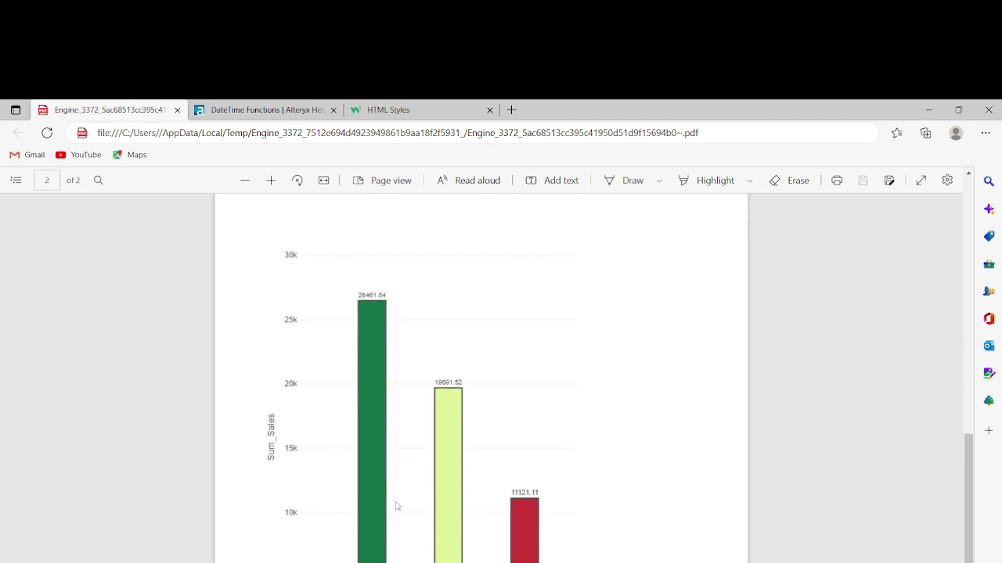
{"action": "scroll", "coordinate": [396, 506], "scroll_direction": "down", "scroll_amount": 3}
{"action": "scroll", "coordinate": [576, 504], "scroll_direction": "up", "scroll_amount": 3}
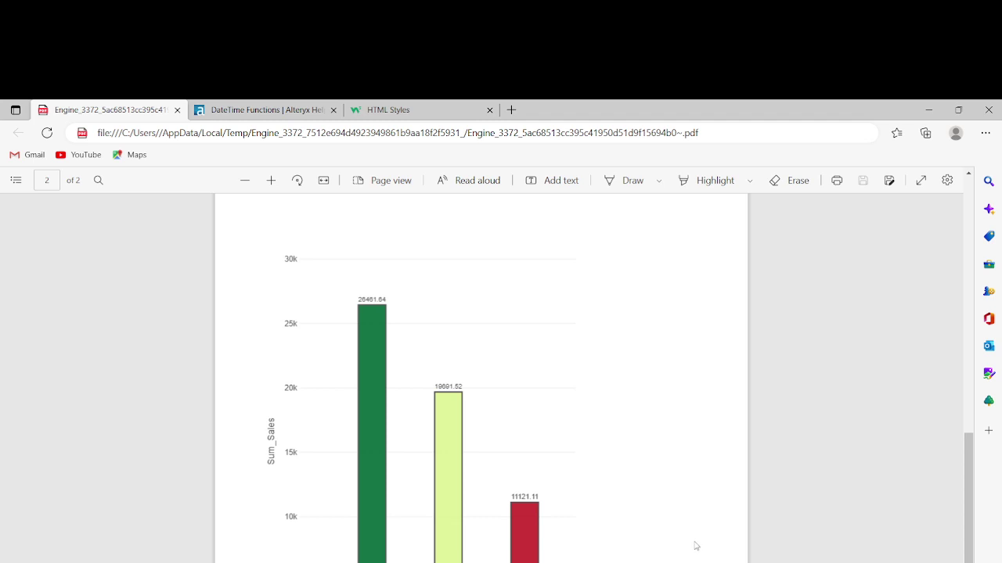